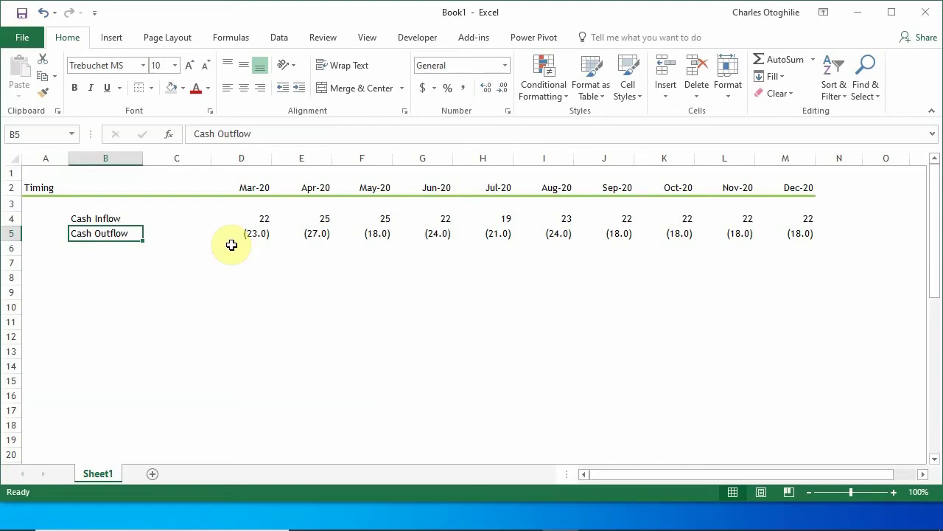
Review the monthly Cash Inflow figures in row 4 from Mar-20 through Dec-20
{"action": "key", "text": "Down"}
{"action": "key", "text": "Up"}
{"action": "key", "text": "Up"}
{"action": "key", "text": "Up"}
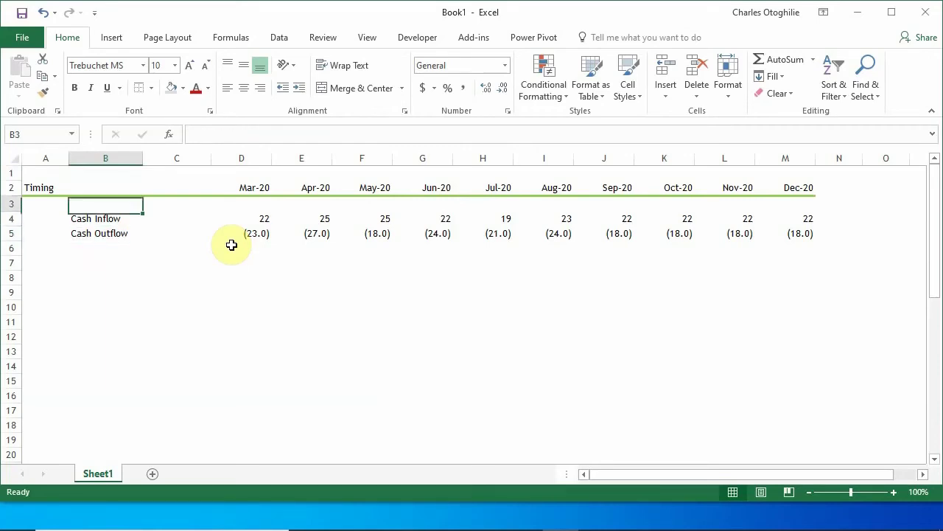
{"action": "key", "text": "Down"}
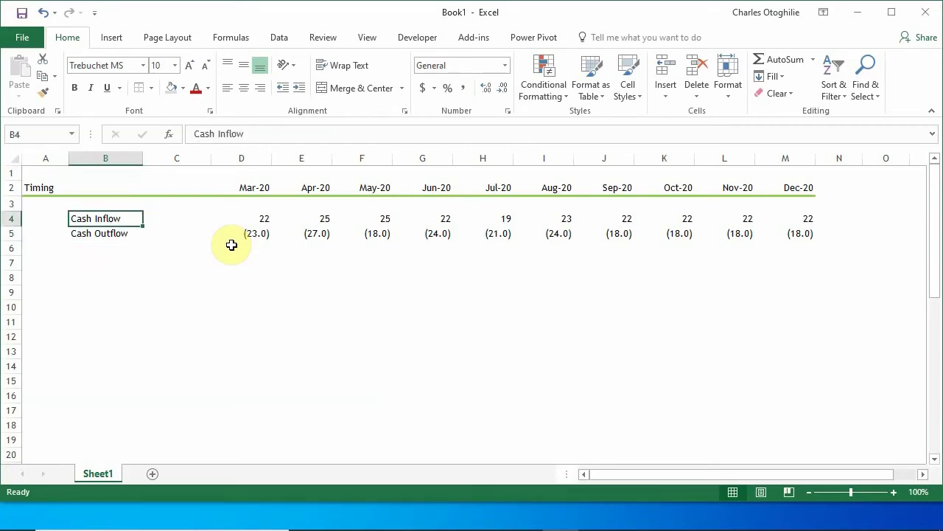
{"action": "key", "text": "Right"}
{"action": "key", "text": "Right"}
{"action": "key", "text": "Right"}
{"action": "key", "text": "Right"}
{"action": "key", "text": "Right"}
{"action": "key", "text": "Right"}
{"action": "key", "text": "Right"}
{"action": "key", "text": "Right"}
{"action": "key", "text": "Right"}
{"action": "key", "text": "Right"}
{"action": "key", "text": "Right"}
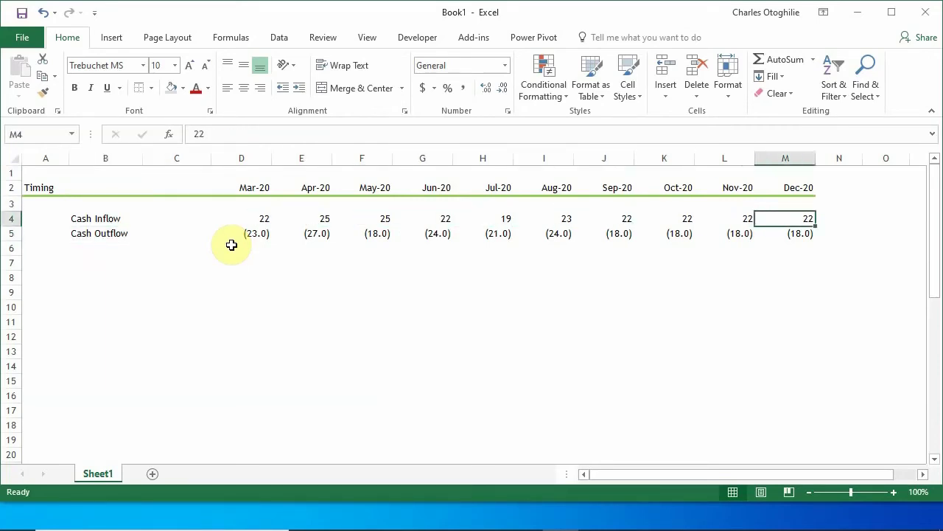
Review the monthly Cash Outflow figures in row 5 from Mar-20 through Dec-20
{"action": "key", "text": "Down"}
{"action": "key", "text": "Down"}
{"action": "key", "text": "Left"}
{"action": "key", "text": "Left"}
{"action": "key", "text": "Left"}
{"action": "key", "text": "Left"}
{"action": "key", "text": "Left"}
{"action": "key", "text": "Left"}
{"action": "key", "text": "Left"}
{"action": "key", "text": "Left"}
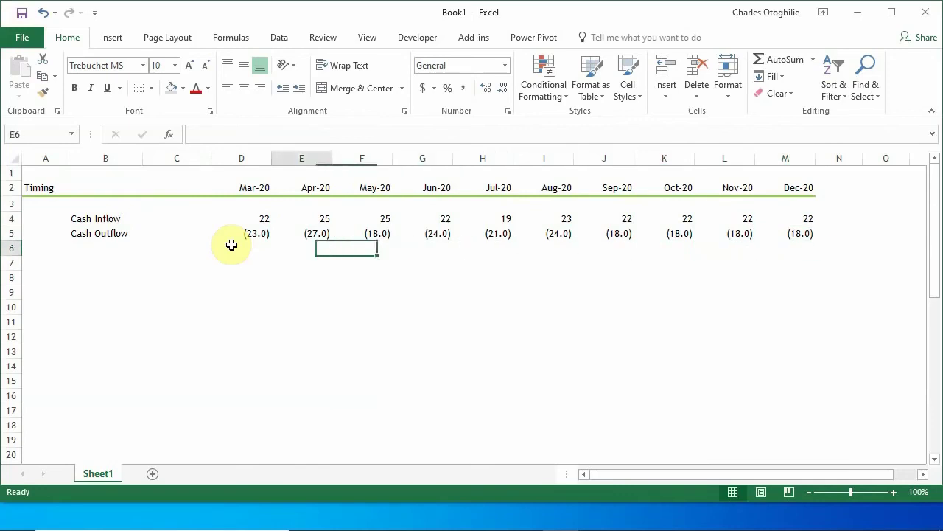
{"action": "key", "text": "Left"}
{"action": "key", "text": "Left"}
{"action": "key", "text": "Left"}
{"action": "key", "text": "Up"}
{"action": "key", "text": "Right"}
{"action": "key", "text": "Right"}
{"action": "key", "text": "Right"}
{"action": "key", "text": "Right"}
{"action": "key", "text": "Right"}
{"action": "key", "text": "Right"}
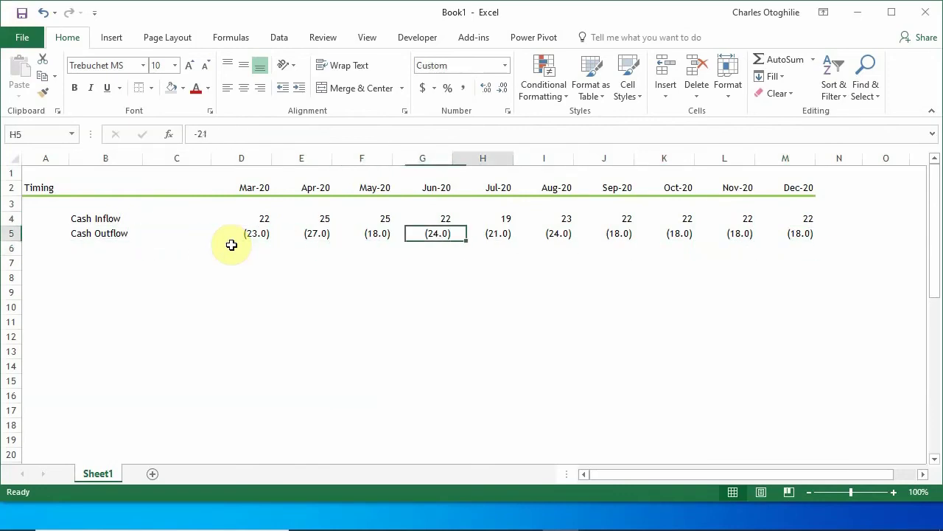
{"action": "key", "text": "Right"}
{"action": "key", "text": "Right"}
{"action": "key", "text": "Right"}
{"action": "key", "text": "Right"}
{"action": "key", "text": "Right"}
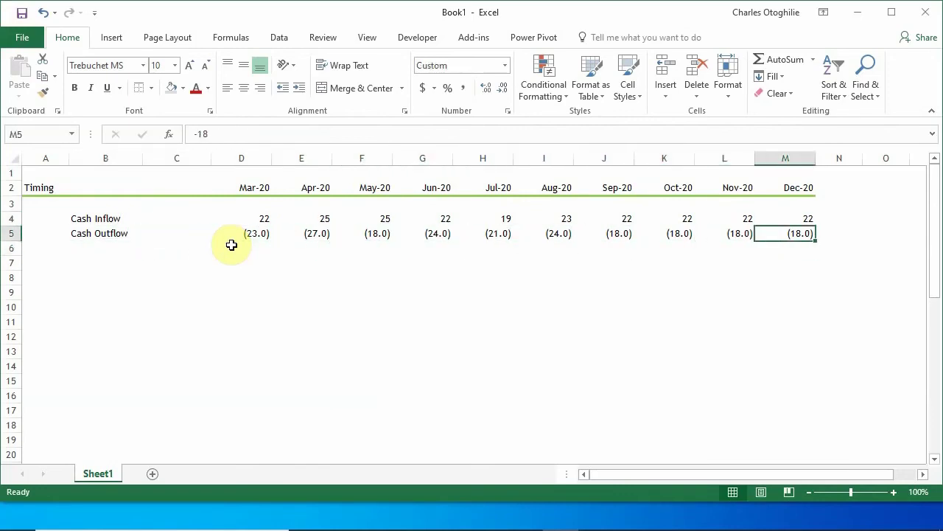
{"action": "key", "text": "Left"}
{"action": "key", "text": "Left"}
{"action": "key", "text": "Left"}
{"action": "key", "text": "Left"}
{"action": "key", "text": "Left"}
{"action": "key", "text": "Left"}
{"action": "key", "text": "Left"}
{"action": "key", "text": "Left"}
{"action": "key", "text": "Left"}
{"action": "key", "text": "Left"}
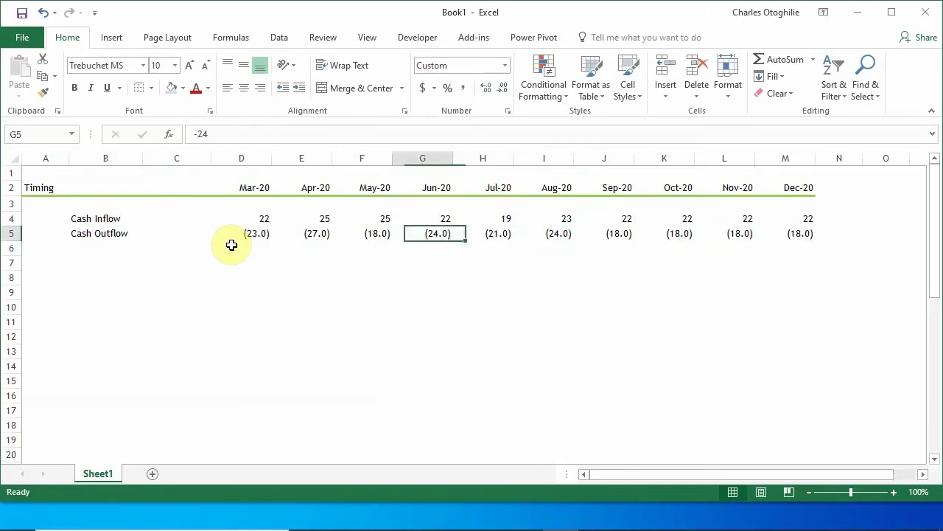
Compare the Apr-20 cash inflow in E4 with the Apr-20 cash outflow in E5
{"action": "key", "text": "Up"}
{"action": "key", "text": "Right"}
{"action": "key", "text": "Right"}
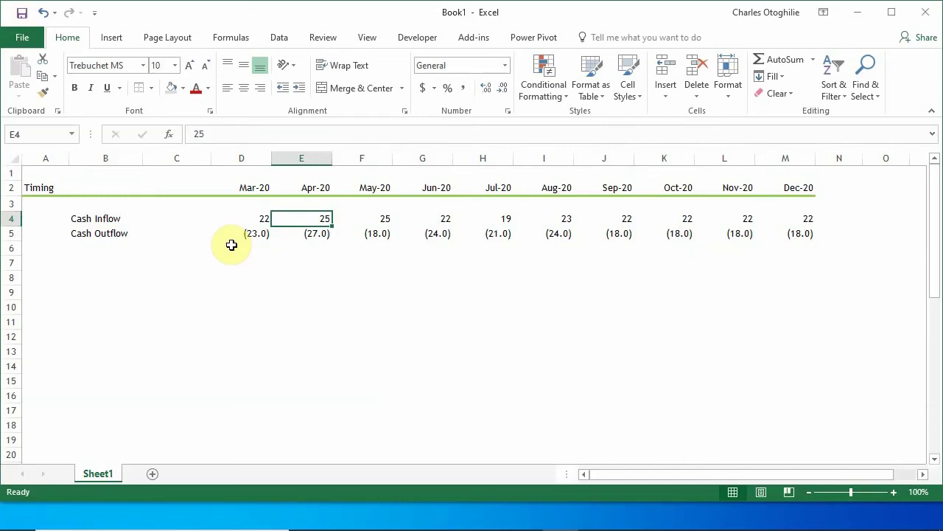
{"action": "key", "text": "Down"}
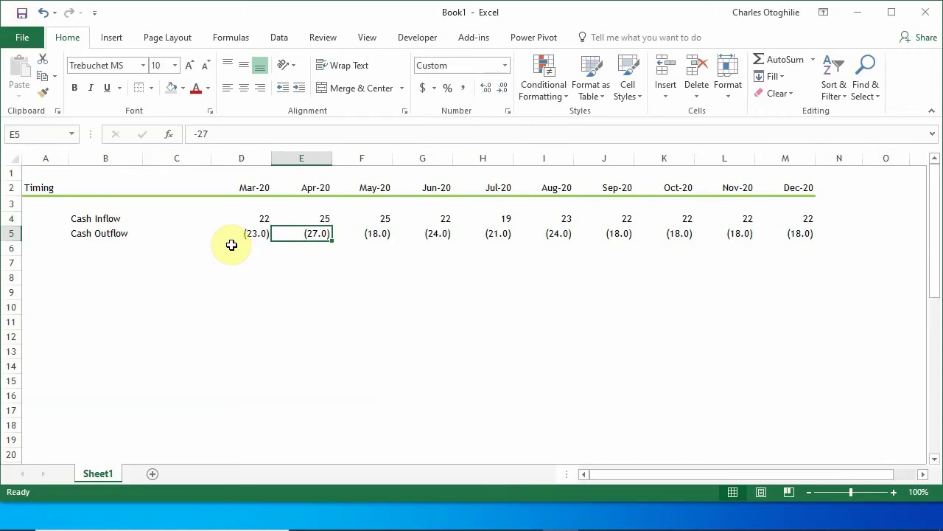
{"action": "key", "text": "Up"}
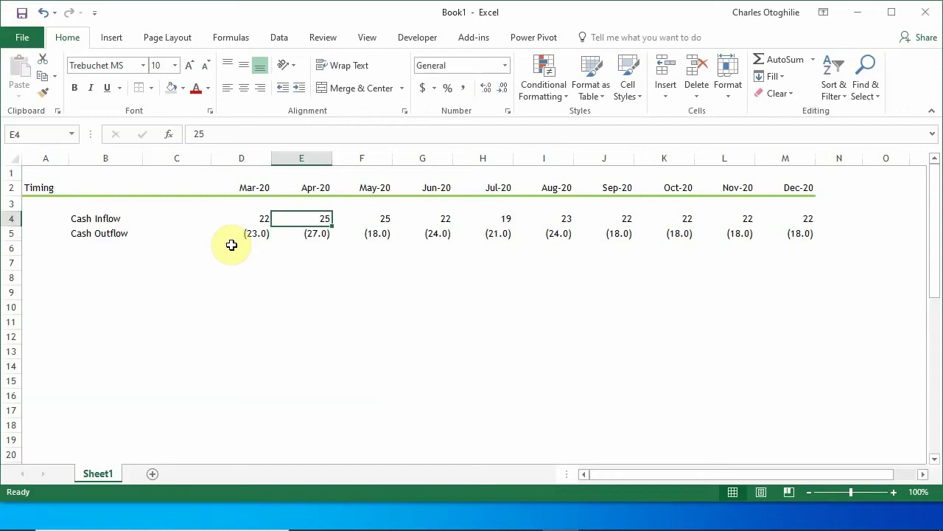
{"action": "key", "text": "Down"}
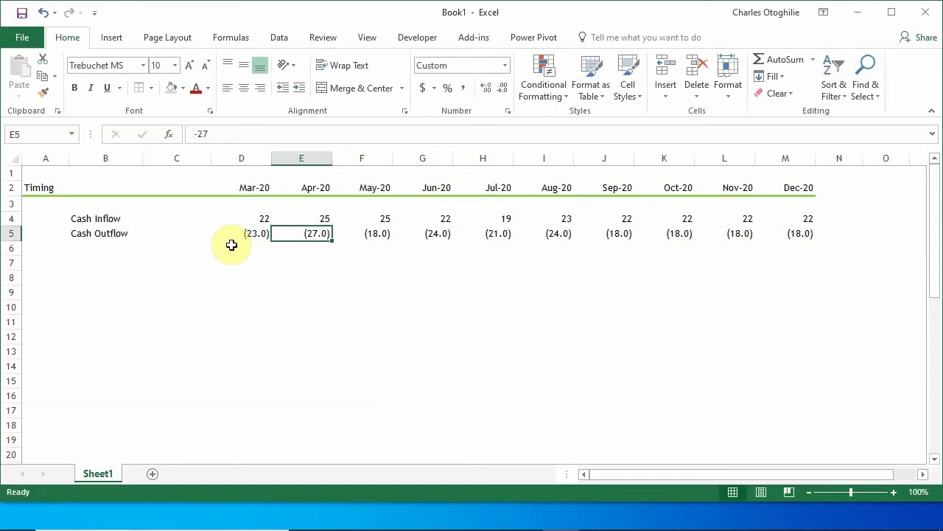
{"action": "key", "text": "Up"}
{"action": "key", "text": "Down"}
{"action": "key", "text": "Down"}
{"action": "key", "text": "Down"}
{"action": "key", "text": "Down"}
{"action": "key", "text": "Down"}
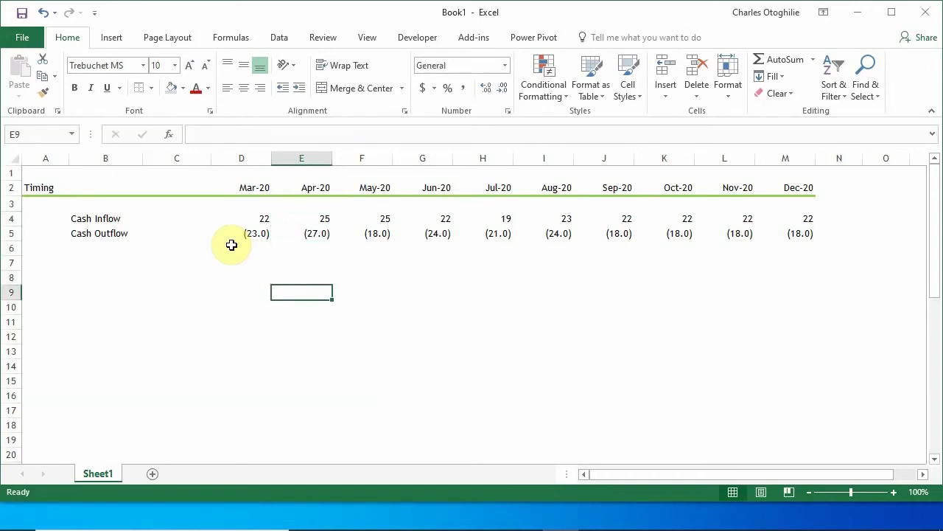
Copy the Timing header row with its month dates, A2:M2, and paste it at A7 beneath the cash flow rows
{"action": "key", "text": "Left"}
{"action": "key", "text": "Left"}
{"action": "key", "text": "Up"}
{"action": "key", "text": "Up"}
{"action": "key", "text": "Up"}
{"action": "key", "text": "Up"}
{"action": "key", "text": "Up"}
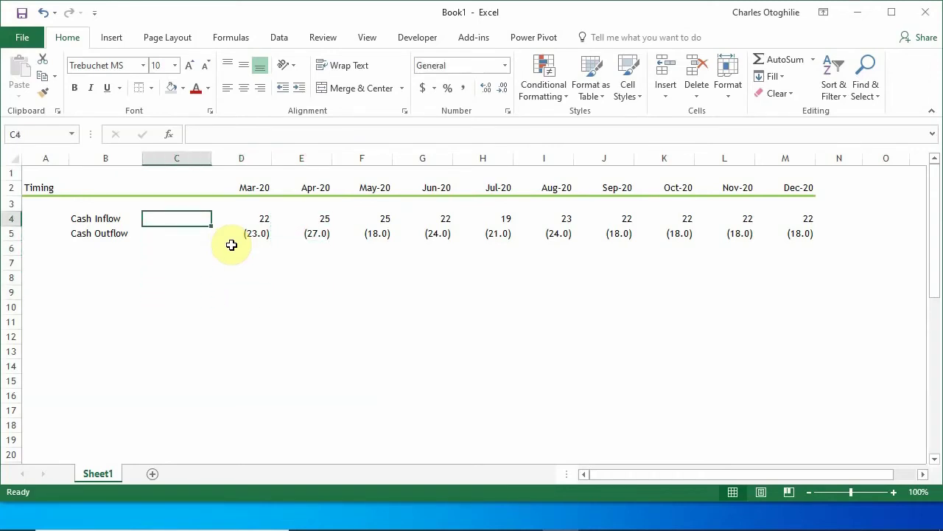
{"action": "key", "text": "Up"}
{"action": "key", "text": "Up"}
{"action": "key", "text": "Left"}
{"action": "key", "text": "Left"}
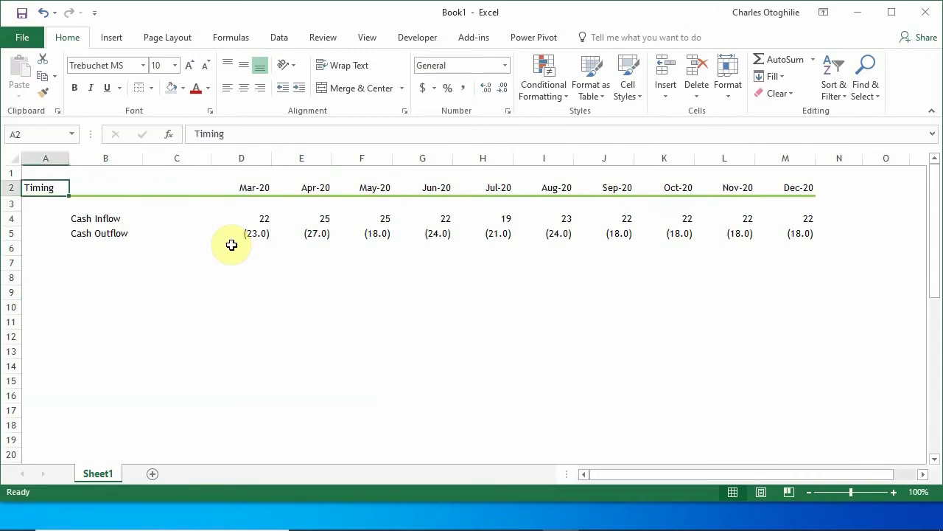
{"action": "key", "text": "shift+Right"}
{"action": "key", "text": "shift+Right"}
{"action": "key", "text": "shift+Right"}
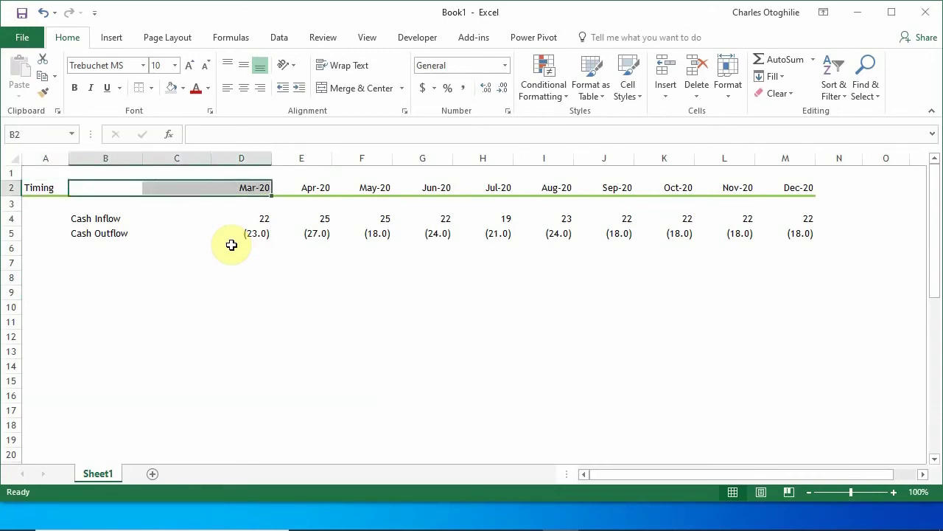
{"action": "key", "text": "shift+Left"}
{"action": "key", "text": "shift+Left"}
{"action": "key", "text": "shift+Left"}
{"action": "key", "text": "shift+Right"}
{"action": "key", "text": "shift+Right"}
{"action": "key", "text": "shift+Right"}
{"action": "key", "text": "shift+Right"}
{"action": "key", "text": "shift+Right"}
{"action": "key", "text": "shift+Right"}
{"action": "key", "text": "shift+Right"}
{"action": "key", "text": "shift+Right"}
{"action": "key", "text": "shift+Right"}
{"action": "key", "text": "shift+Right"}
{"action": "key", "text": "shift+Right"}
{"action": "key", "text": "shift+Right"}
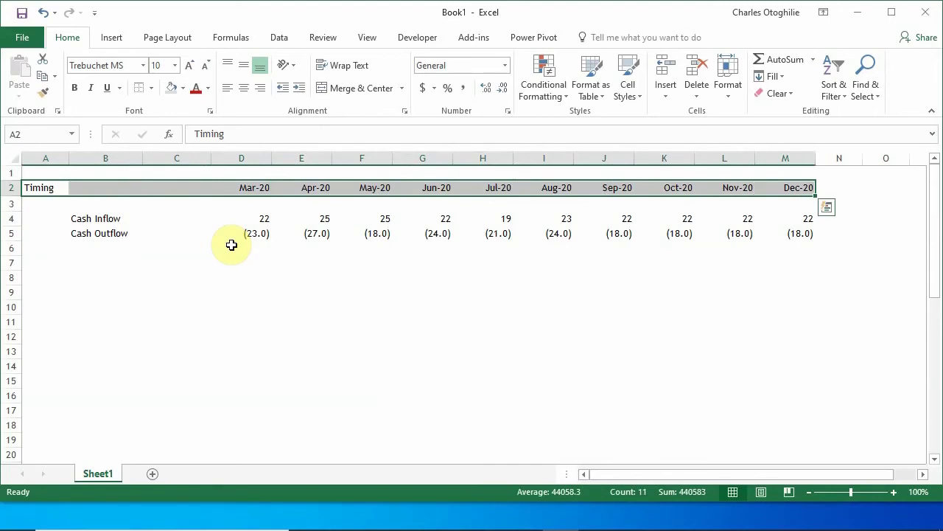
{"action": "key", "text": "ctrl+c"}
{"action": "key", "text": "Down"}
{"action": "key", "text": "Down"}
{"action": "key", "text": "Down"}
{"action": "key", "text": "Down"}
{"action": "key", "text": "Down"}
{"action": "key", "text": "Down"}
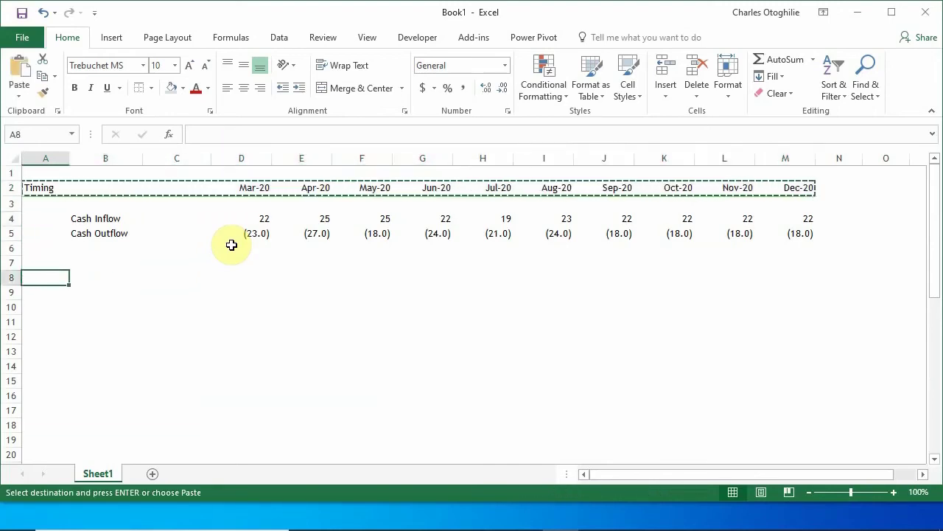
{"action": "key", "text": "Up"}
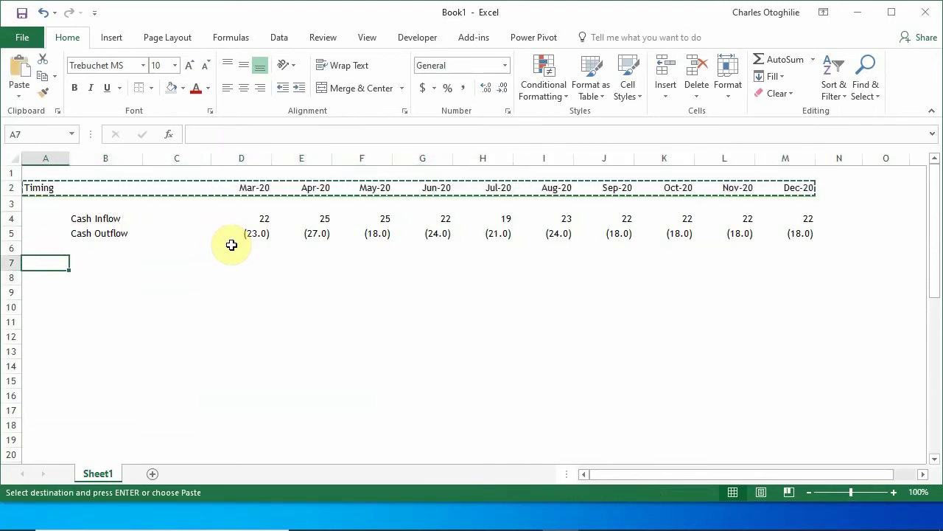
{"action": "key", "text": "ctrl+v"}
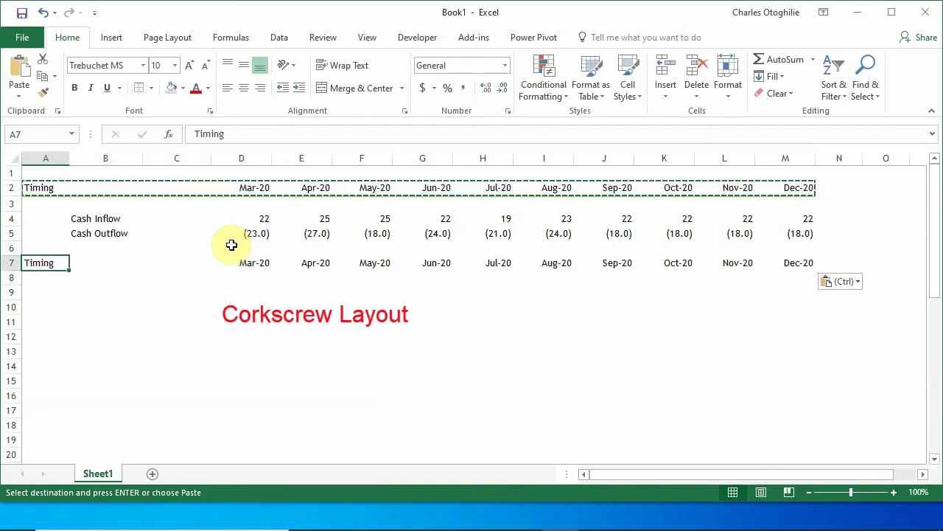
Replace the copied heading in A7 with "Cash Balances"
{"action": "type", "text": "Cash bal"}
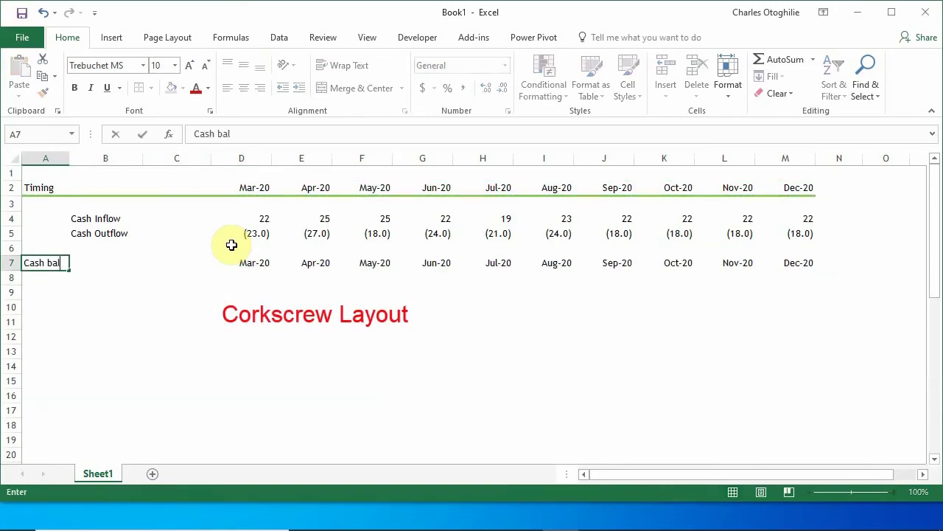
{"action": "type", "text": "ances"}
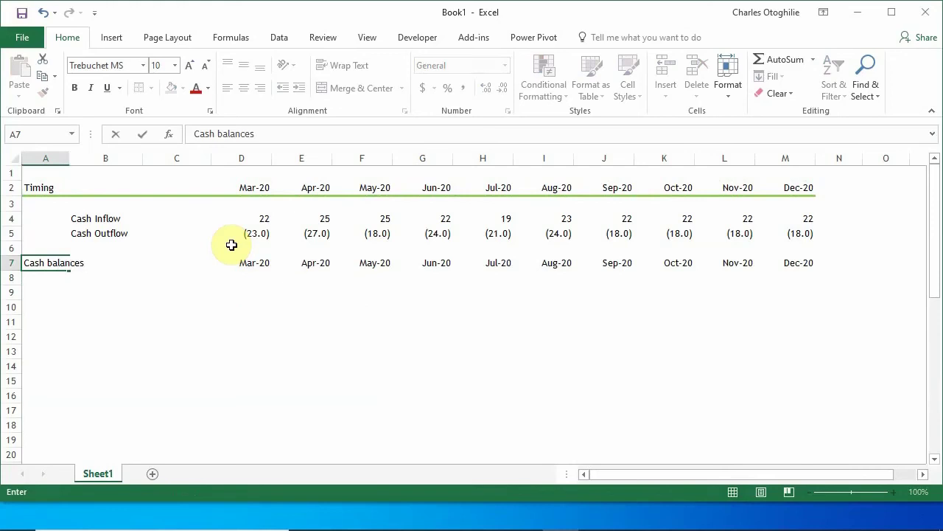
{"action": "key", "text": "ctrl+Return"}
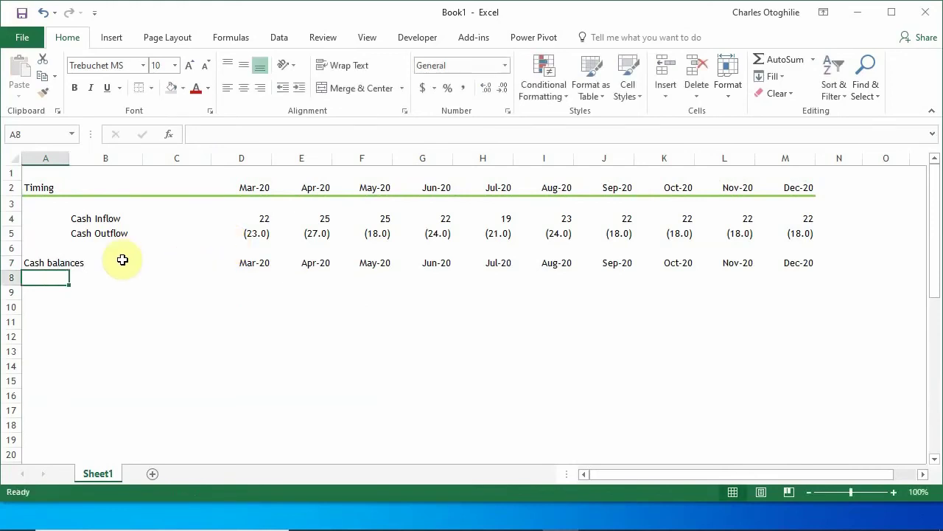
{"action": "left_click", "coordinate": [222, 133]}
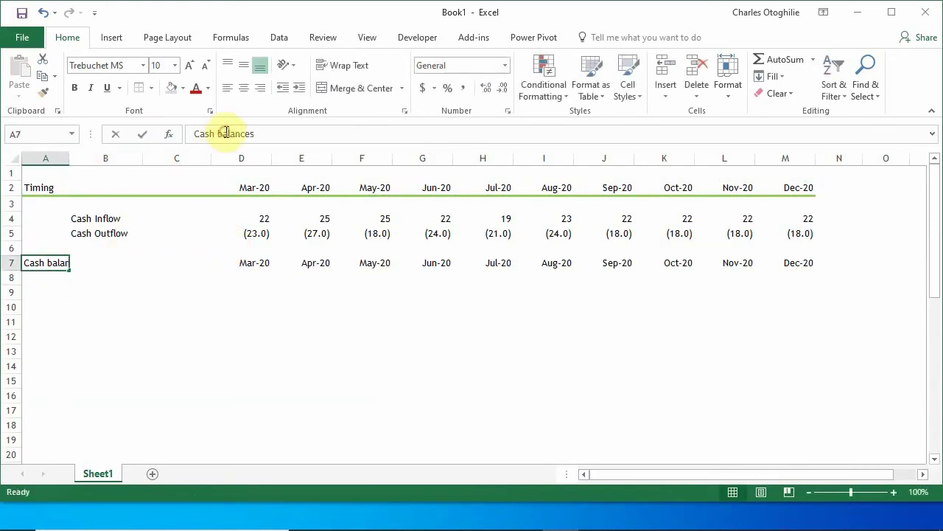
{"action": "key", "text": "BackSpace"}
{"action": "type", "text": "B"}
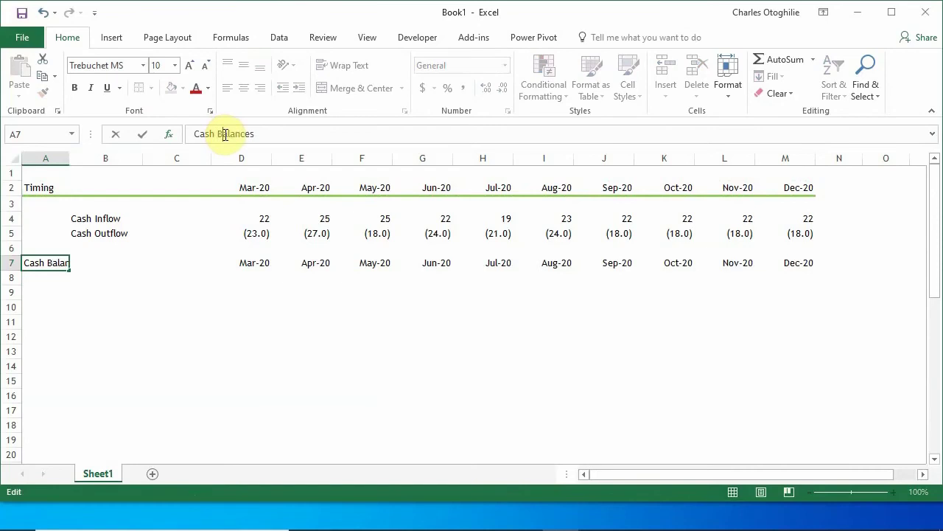
{"action": "key", "text": "Return"}
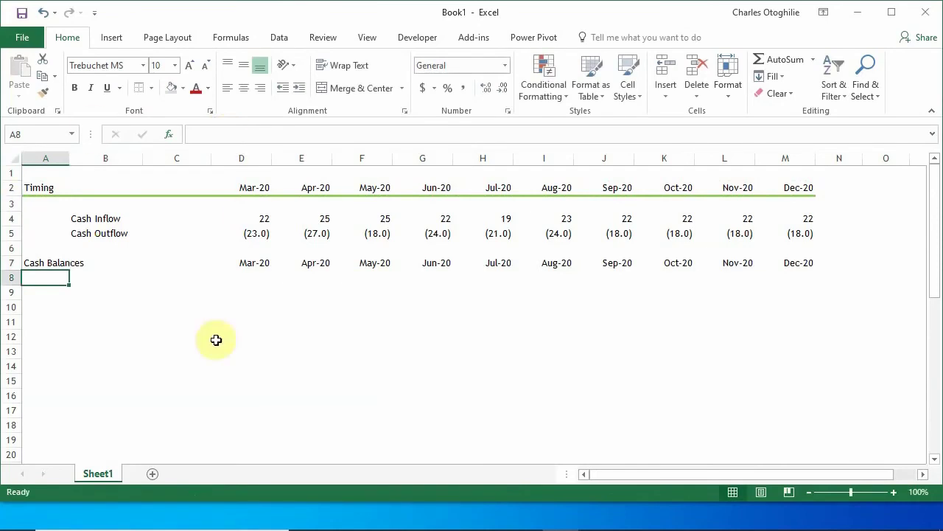
Copy the empty green-bordered row A3:M3 to row 8 so the Cash Balances header gets the same underline
{"action": "left_click", "coordinate": [88, 276]}
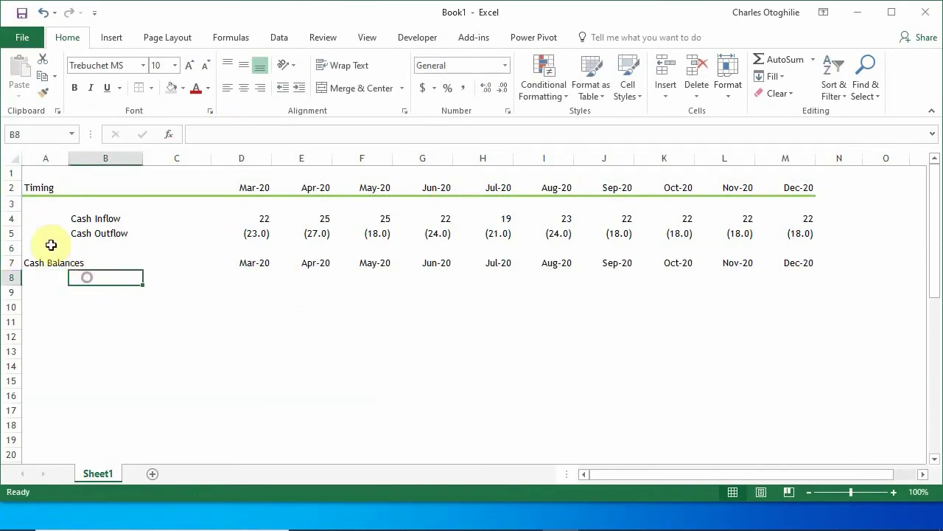
{"action": "left_click_drag", "start_coordinate": [38, 201], "coordinate": [789, 200]}
{"action": "key", "text": "ctrl+c"}
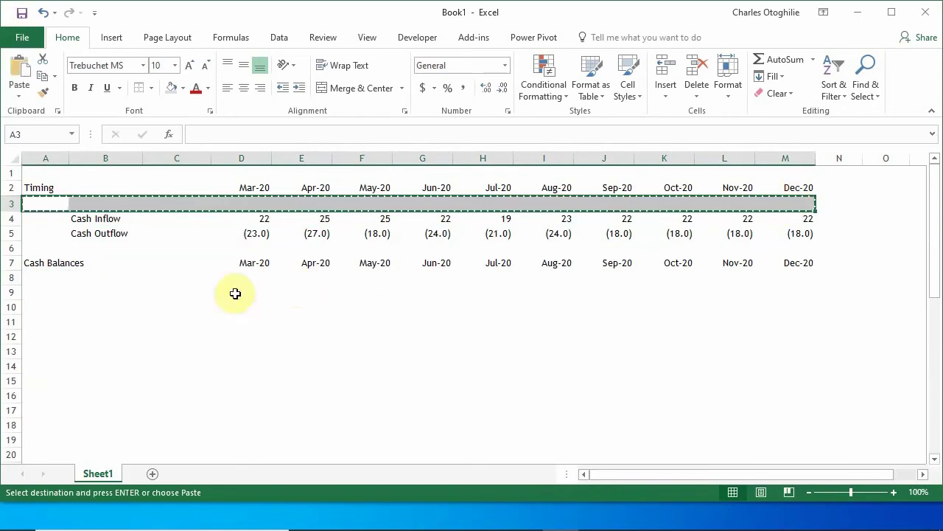
{"action": "left_click", "coordinate": [47, 274]}
{"action": "key", "text": "ctrl+v"}
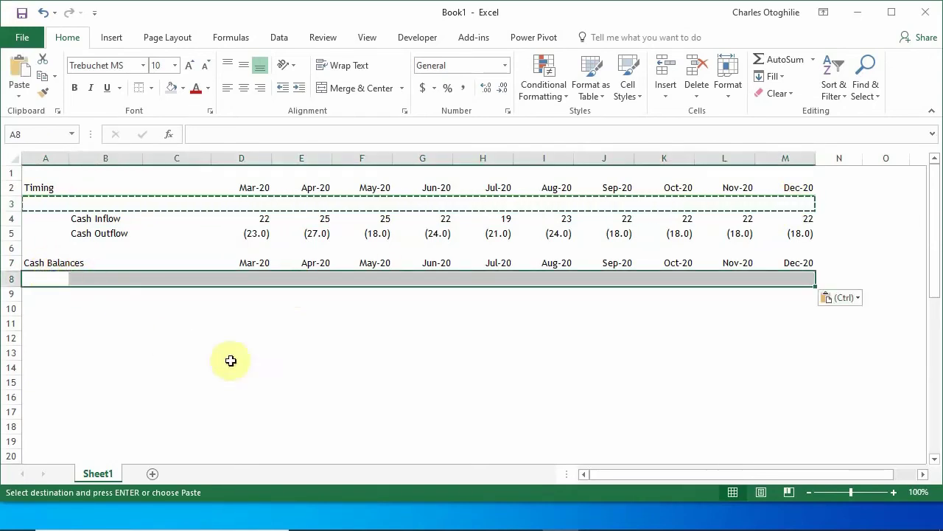
{"action": "left_click", "coordinate": [204, 353]}
{"action": "key", "text": "Escape"}
{"action": "left_click", "coordinate": [253, 322]}
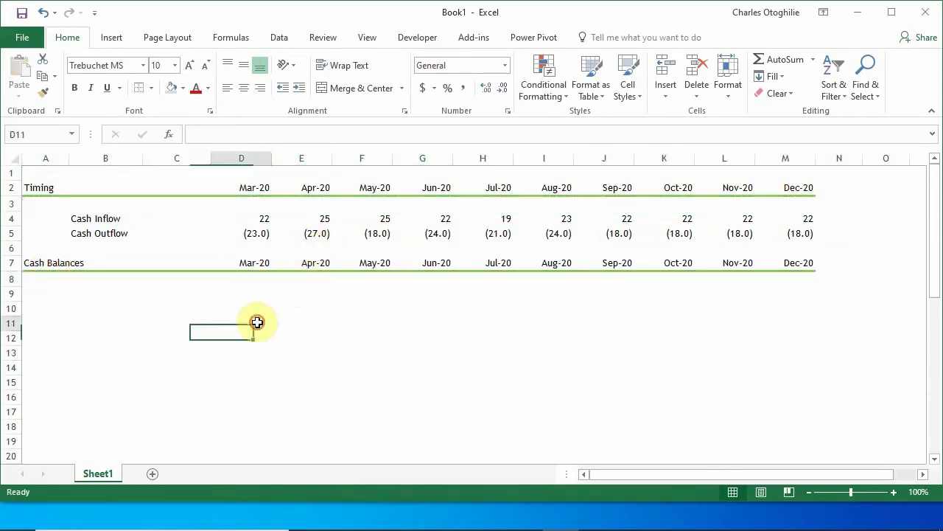
Insert a blank row directly above the Cash Balances header row
{"action": "left_click", "coordinate": [51, 263]}
{"action": "key", "text": "shift+space"}
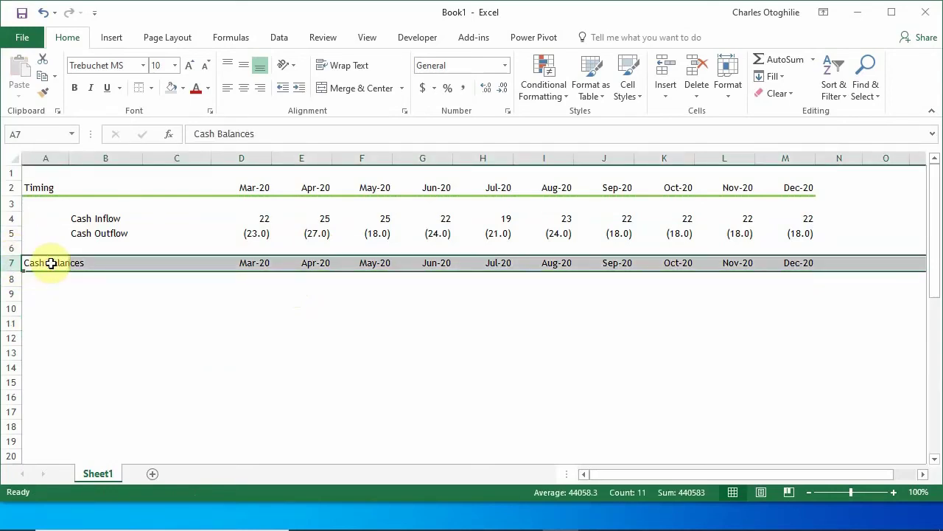
{"action": "key", "text": "ctrl+shift+plus"}
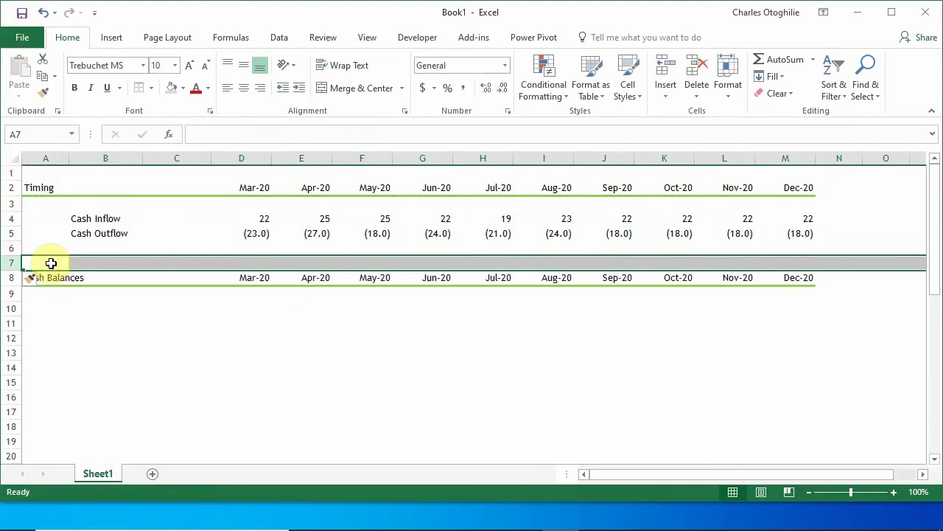
{"action": "key", "text": "Down"}
{"action": "key", "text": "Up"}
Enter the label "Opening Balance" in B10, leaving one blank row beneath the Cash Balances header
{"action": "key", "text": "Down"}
{"action": "key", "text": "Down"}
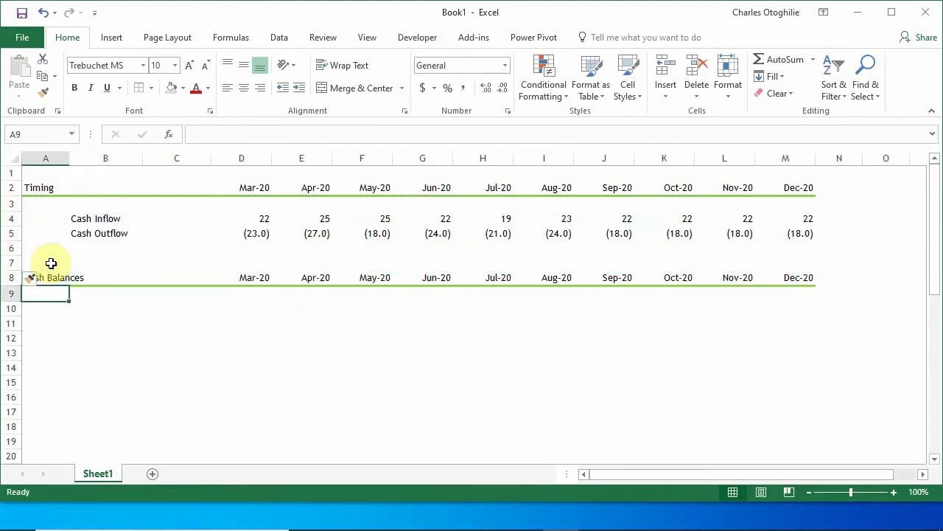
{"action": "key", "text": "Down"}
{"action": "key", "text": "Down"}
{"action": "key", "text": "Up"}
{"action": "key", "text": "Right"}
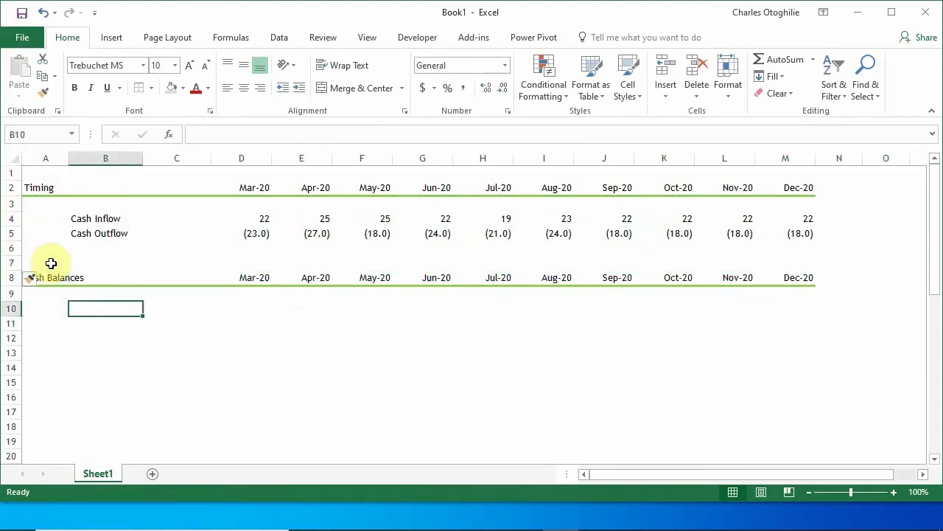
{"action": "type", "text": "Op"}
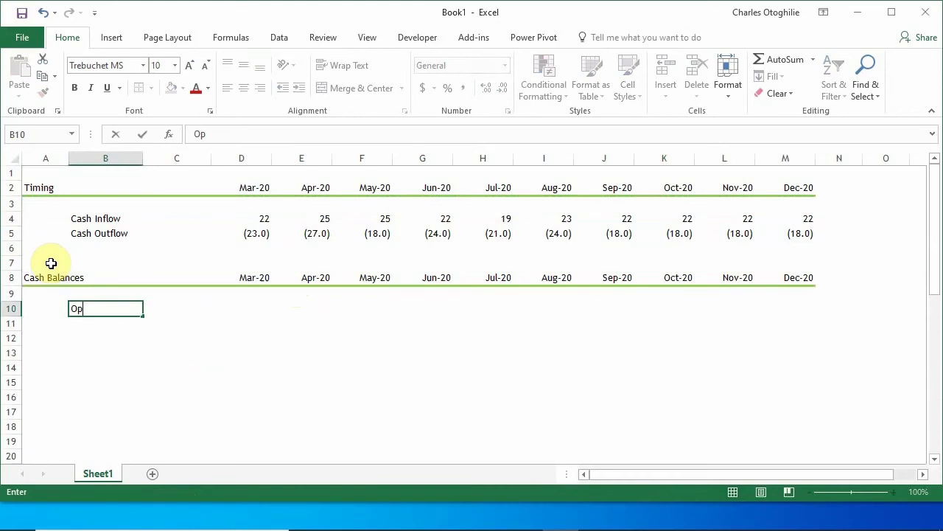
{"action": "type", "text": "ening Balance"}
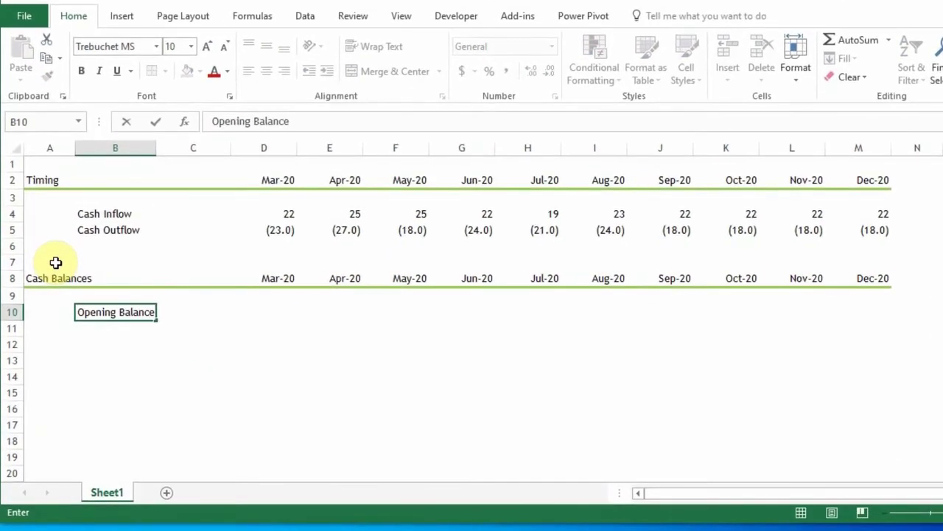
{"action": "key", "text": "Return"}
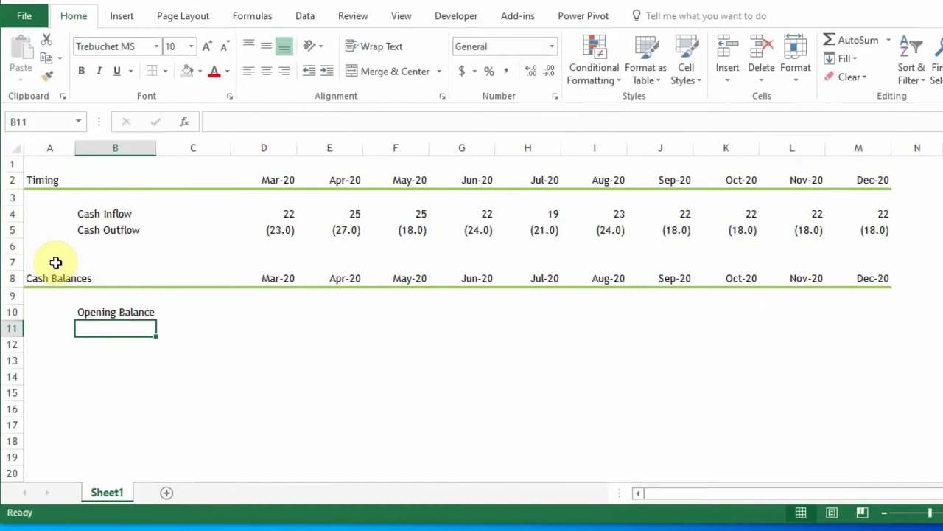
Link B11 to the Cash Inflow label with the formula =B4
{"action": "type", "text": "="}
{"action": "key", "text": "Up"}
{"action": "key", "text": "Up"}
{"action": "key", "text": "Up"}
{"action": "key", "text": "Up"}
{"action": "key", "text": "Up"}
{"action": "key", "text": "Up"}
{"action": "key", "text": "Up"}
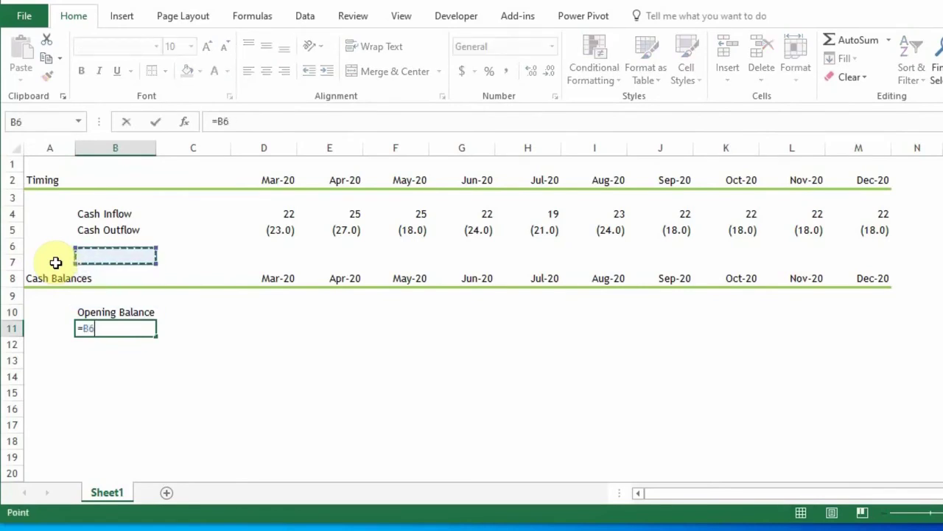
{"action": "key", "text": "Return"}
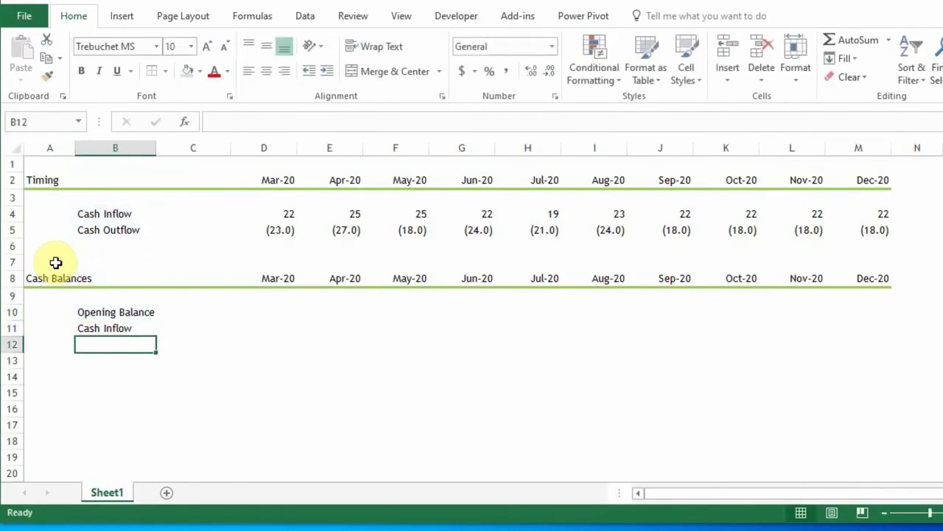
Link B12 to the Cash Outflow label with the formula =B5
{"action": "type", "text": "="}
{"action": "key", "text": "Up"}
{"action": "key", "text": "Up"}
{"action": "key", "text": "Up"}
{"action": "key", "text": "Up"}
{"action": "key", "text": "Up"}
{"action": "key", "text": "Up"}
{"action": "key", "text": "Up"}
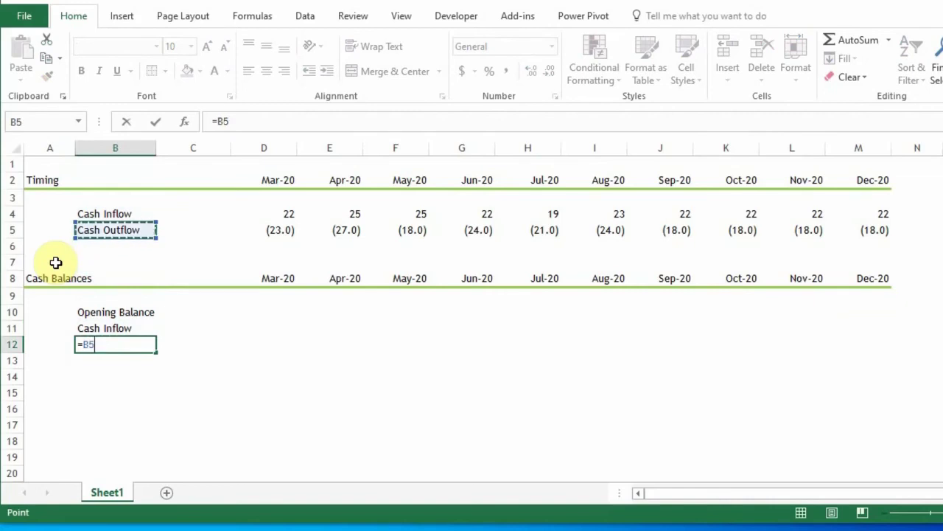
{"action": "key", "text": "Return"}
Copy the label links in B11:B12 and paste them across D11:M12 to pull in the monthly inflows and outflows
{"action": "key", "text": "Up"}
{"action": "key", "text": "Up"}
{"action": "key", "text": "shift+Down"}
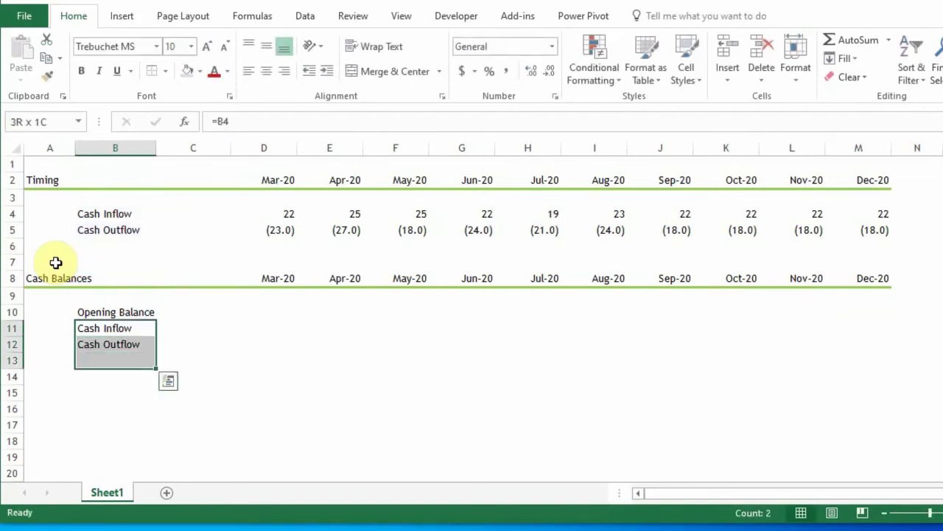
{"action": "key", "text": "ctrl+c"}
{"action": "key", "text": "Right"}
{"action": "key", "text": "Right"}
{"action": "key", "text": "Right"}
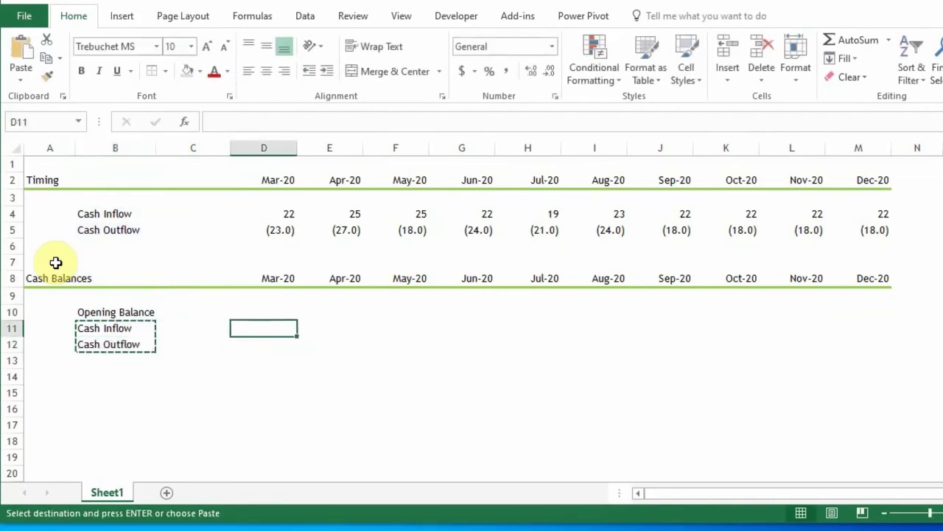
{"action": "key", "text": "Left"}
{"action": "key", "text": "shift+Right"}
{"action": "key", "text": "shift+Right"}
{"action": "key", "text": "shift+Right"}
{"action": "key", "text": "shift+Right"}
{"action": "key", "text": "shift+Right"}
{"action": "key", "text": "shift+Right"}
{"action": "key", "text": "shift+Right"}
{"action": "key", "text": "shift+Right"}
{"action": "key", "text": "shift+Right"}
{"action": "key", "text": "shift+Right"}
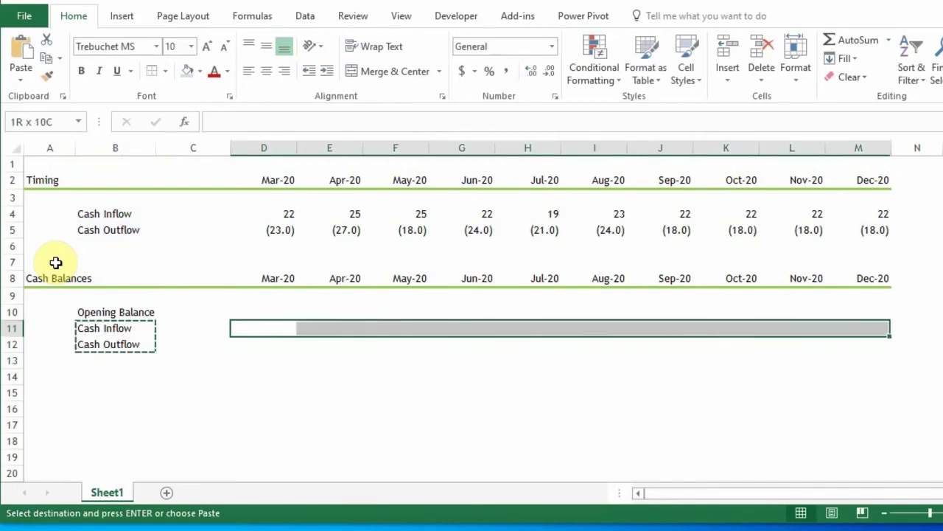
{"action": "key", "text": "shift+Left"}
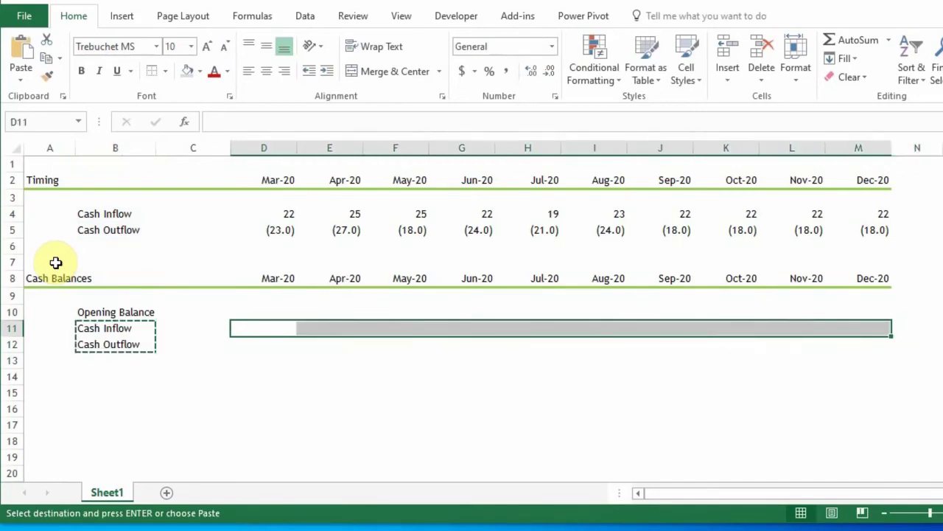
{"action": "key", "text": "ctrl+v"}
Format the linked cash flows in D11:M12 in comma style with one decimal place
{"action": "key", "text": "Down"}
{"action": "key", "text": "Down"}
{"action": "key", "text": "Down"}
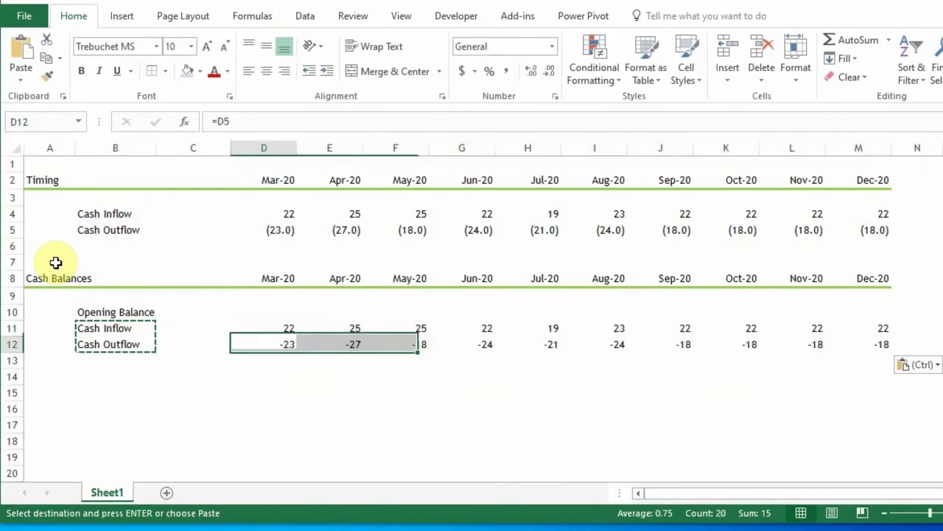
{"action": "key", "text": "Up"}
{"action": "key", "text": "Up"}
{"action": "key", "text": "Up"}
{"action": "key", "text": "Up"}
{"action": "key", "text": "Down"}
{"action": "key", "text": "Down"}
{"action": "key", "text": "Up"}
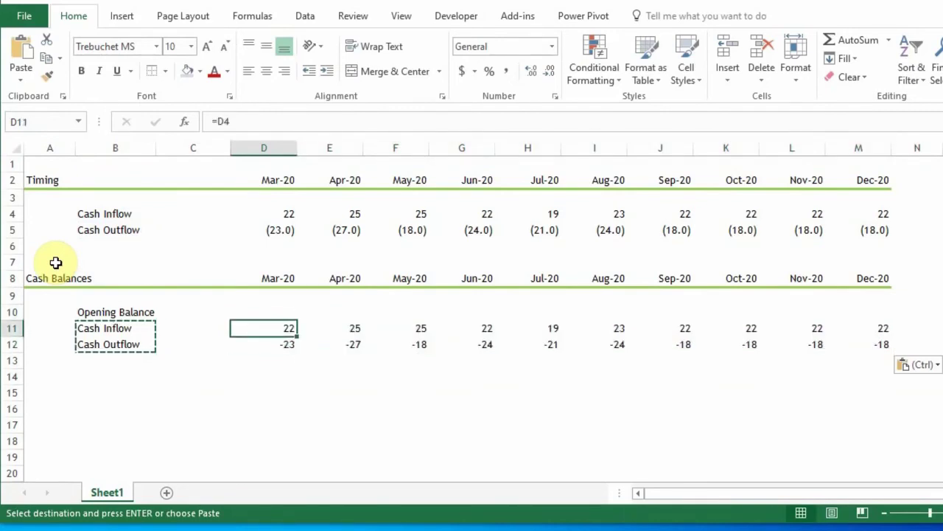
{"action": "key", "text": "shift+Down"}
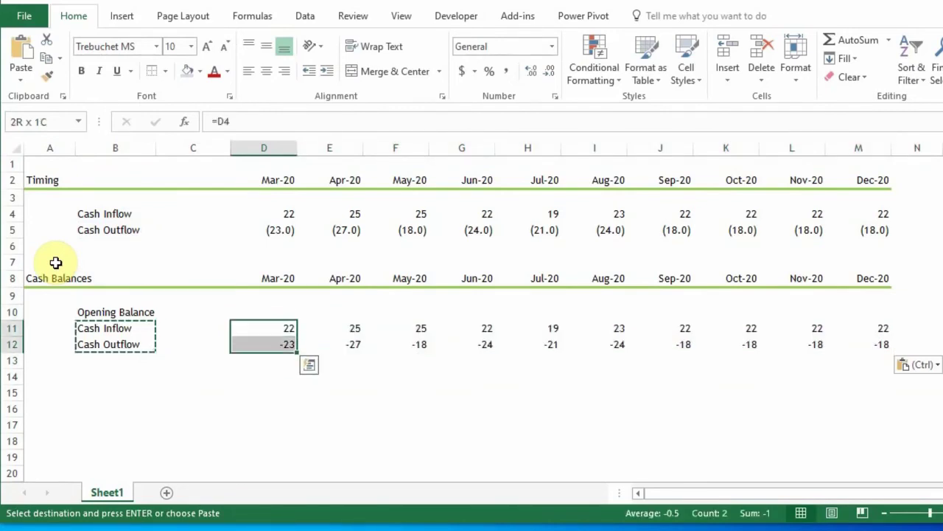
{"action": "key", "text": "shift+Right"}
{"action": "key", "text": "shift+Right"}
{"action": "key", "text": "shift+Right"}
{"action": "key", "text": "shift+Right"}
{"action": "key", "text": "shift+Right"}
{"action": "key", "text": "shift+Right"}
{"action": "key", "text": "shift+Right"}
{"action": "key", "text": "shift+Right"}
{"action": "key", "text": "shift+Right"}
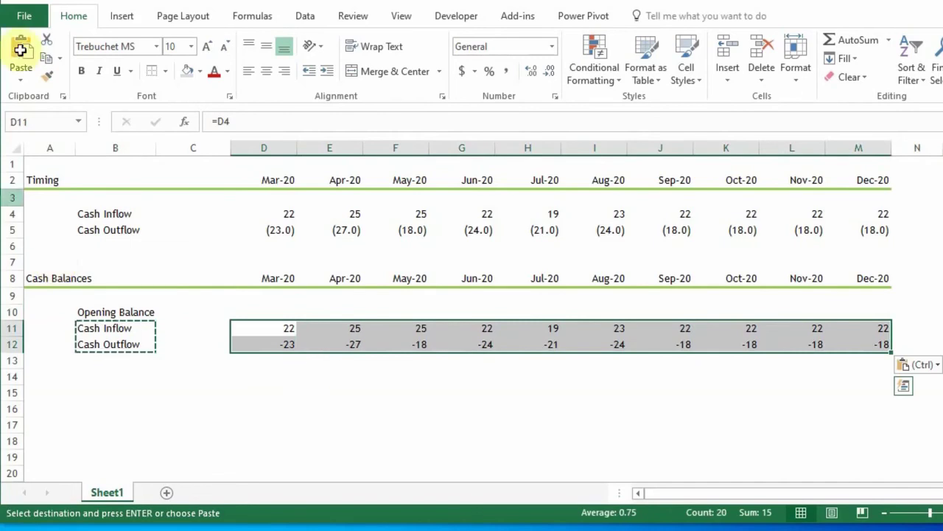
{"action": "left_click", "coordinate": [505, 71]}
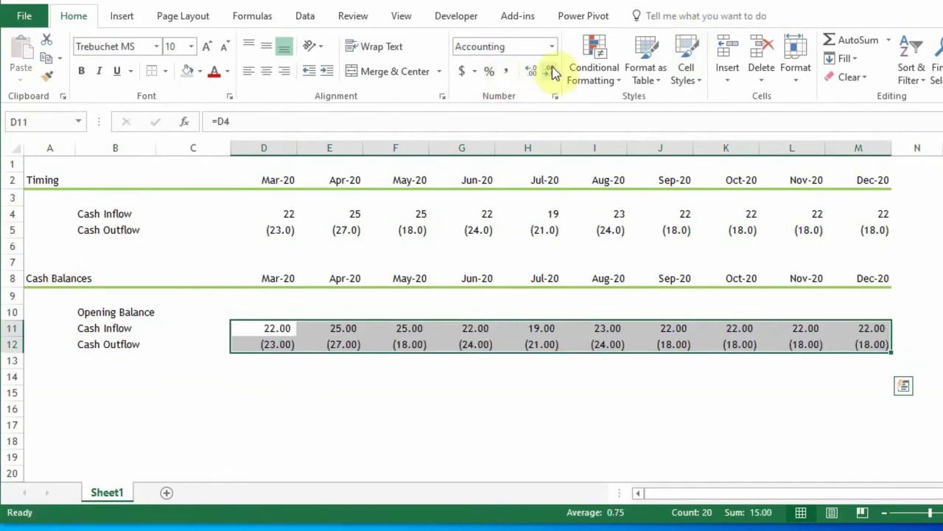
{"action": "left_click", "coordinate": [551, 71]}
{"action": "left_click", "coordinate": [397, 341]}
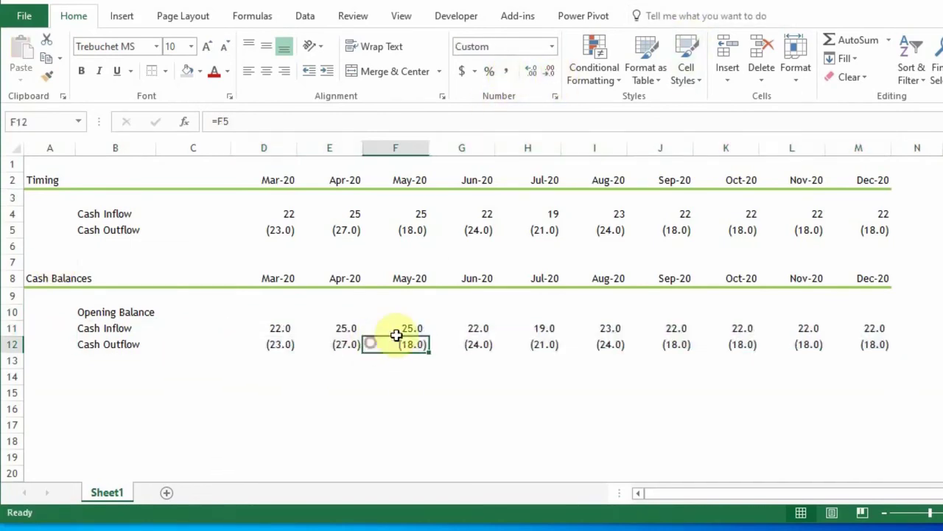
Enter the label "Closing Balance" in B13 beneath Cash Outflow
{"action": "key", "text": "Left"}
{"action": "key", "text": "Left"}
{"action": "key", "text": "Left"}
{"action": "key", "text": "Left"}
{"action": "key", "text": "Up"}
{"action": "key", "text": "Up"}
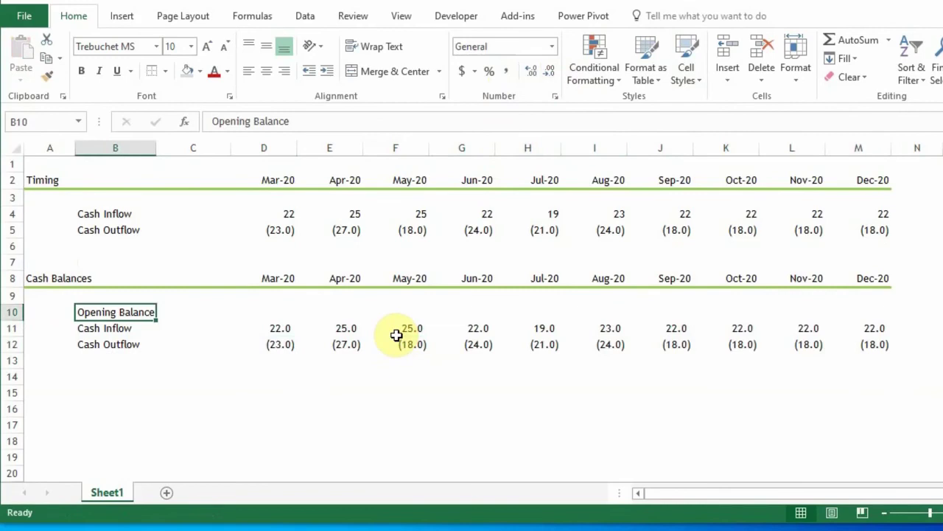
{"action": "key", "text": "Down"}
{"action": "key", "text": "Down"}
{"action": "key", "text": "Down"}
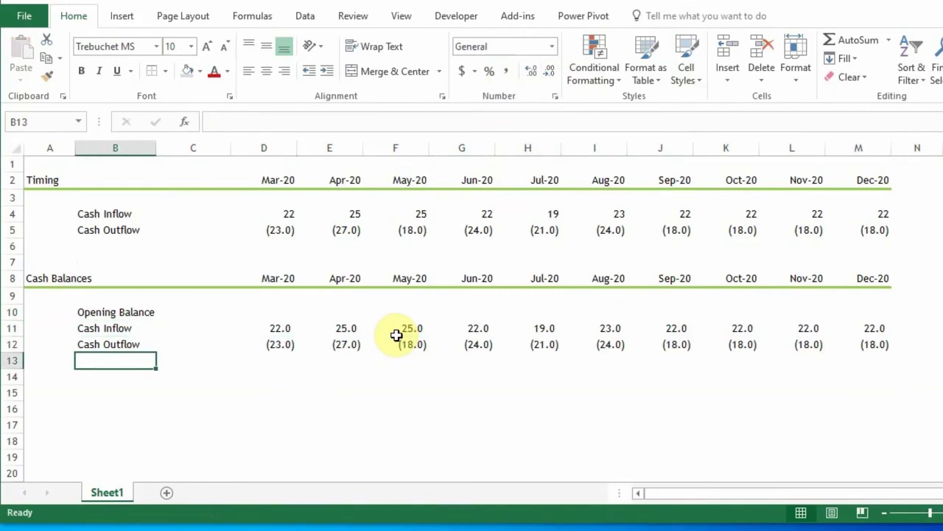
{"action": "type", "text": "Clos"}
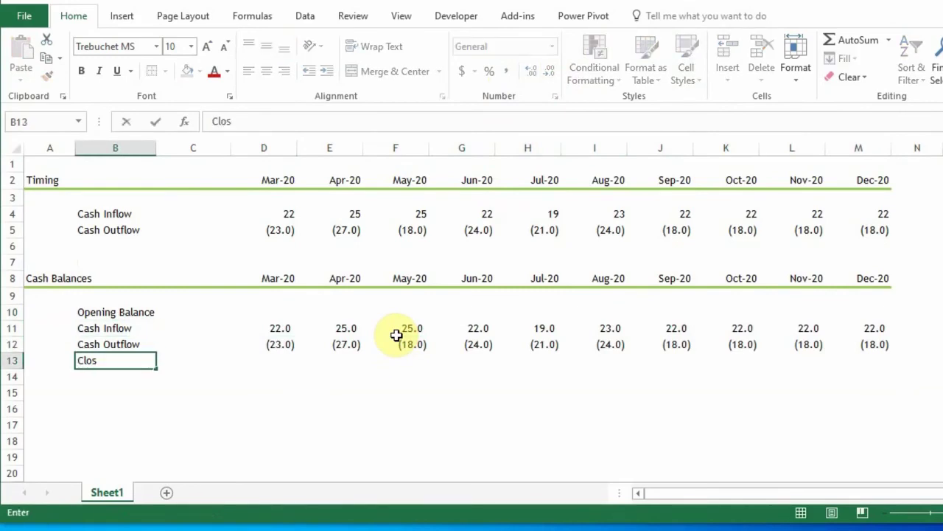
{"action": "type", "text": "ing Balance"}
{"action": "key", "text": "Return"}
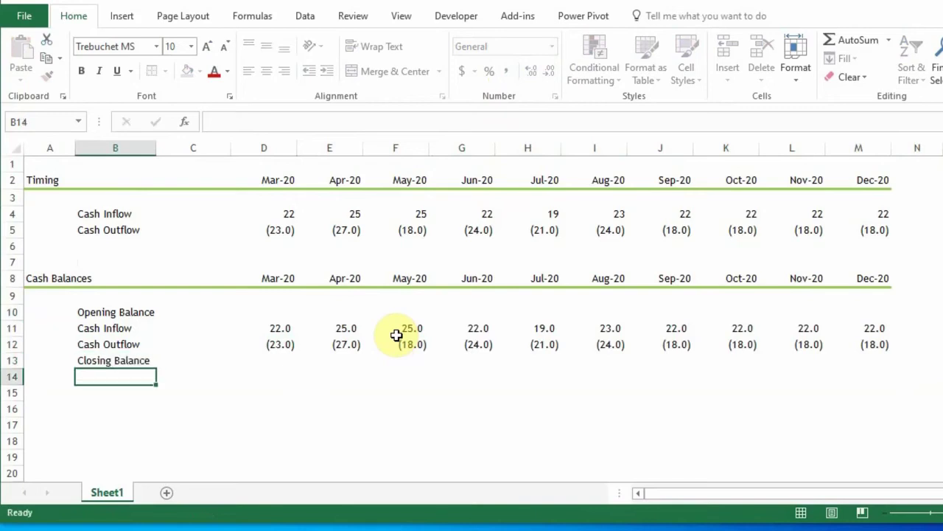
Make the Closing Balance row bold from B13 to M13
{"action": "key", "text": "Up"}
{"action": "key", "text": "shift+Right"}
{"action": "key", "text": "shift+Right"}
{"action": "key", "text": "shift+Right"}
{"action": "key", "text": "shift+Right"}
{"action": "key", "text": "shift+Right"}
{"action": "key", "text": "shift+Right"}
{"action": "key", "text": "shift+Right"}
{"action": "key", "text": "shift+Right"}
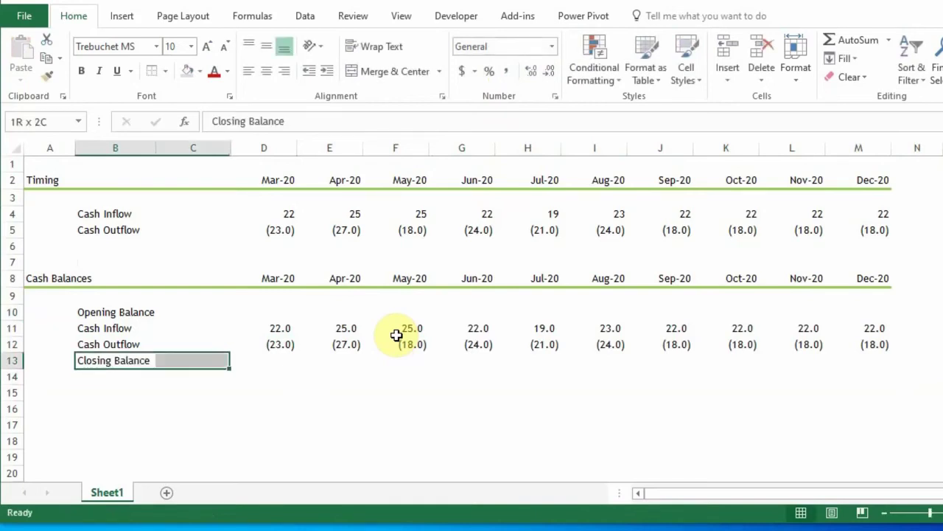
{"action": "key", "text": "shift+Right"}
{"action": "key", "text": "shift+Right"}
{"action": "key", "text": "shift+Right"}
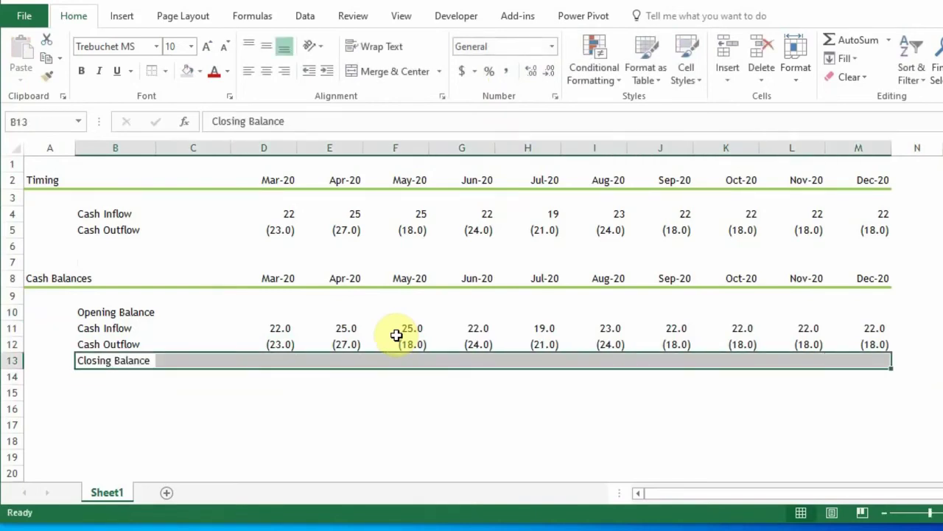
{"action": "key", "text": "ctrl+b"}
Add a top border to the monthly Closing Balance cells D13:M13
{"action": "key", "text": "Down"}
{"action": "key", "text": "Up"}
{"action": "key", "text": "Right"}
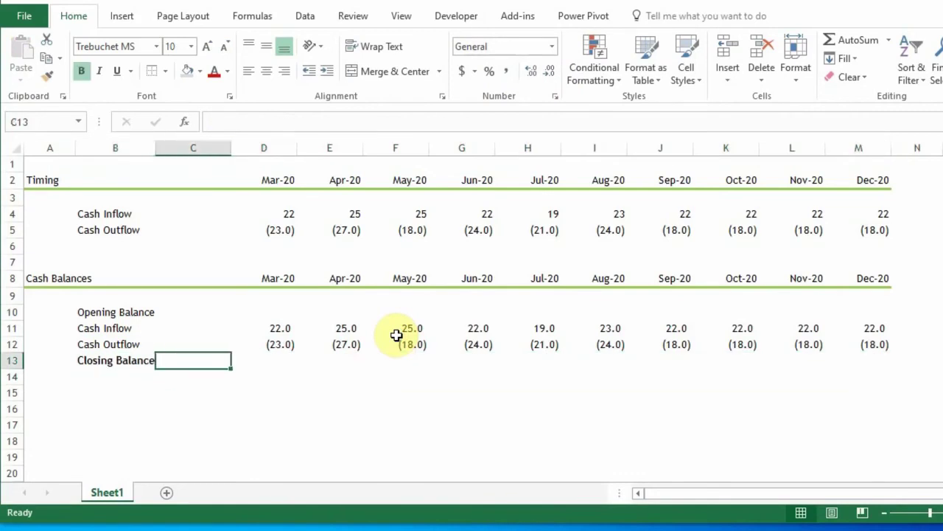
{"action": "key", "text": "Right"}
{"action": "key", "text": "shift+Right"}
{"action": "key", "text": "shift+Right"}
{"action": "key", "text": "shift+Right"}
{"action": "key", "text": "shift+Right"}
{"action": "key", "text": "shift+Right"}
{"action": "key", "text": "shift+Right"}
{"action": "key", "text": "shift+Right"}
{"action": "key", "text": "shift+Right"}
{"action": "key", "text": "shift+Right"}
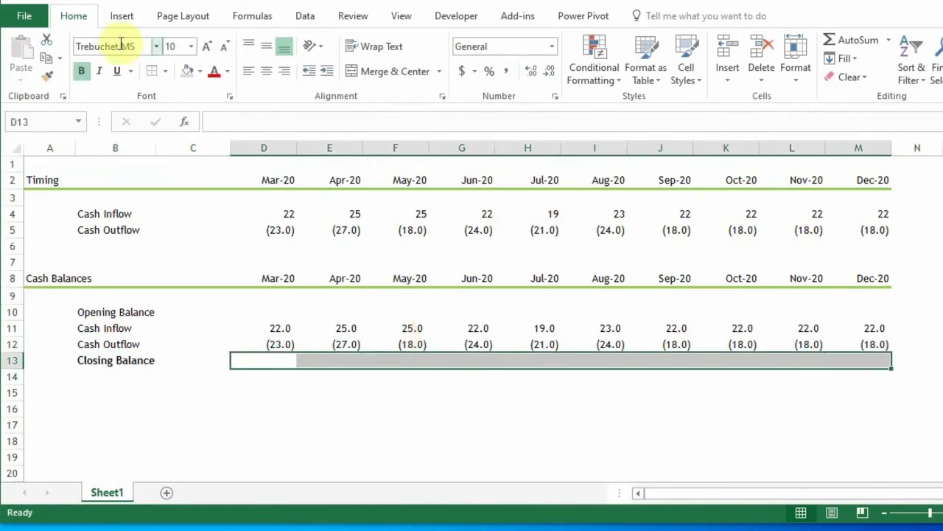
{"action": "left_click", "coordinate": [151, 71]}
{"action": "left_click", "coordinate": [274, 372]}
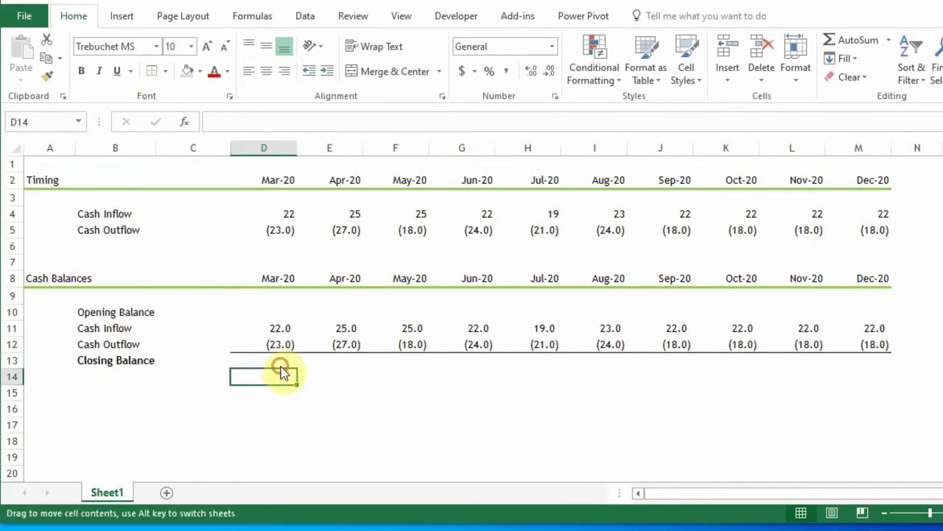
Link the Mar-20 opening balance in D10 to the prior closing balance with the formula =C13
{"action": "left_click", "coordinate": [280, 360]}
{"action": "left_click", "coordinate": [279, 316]}
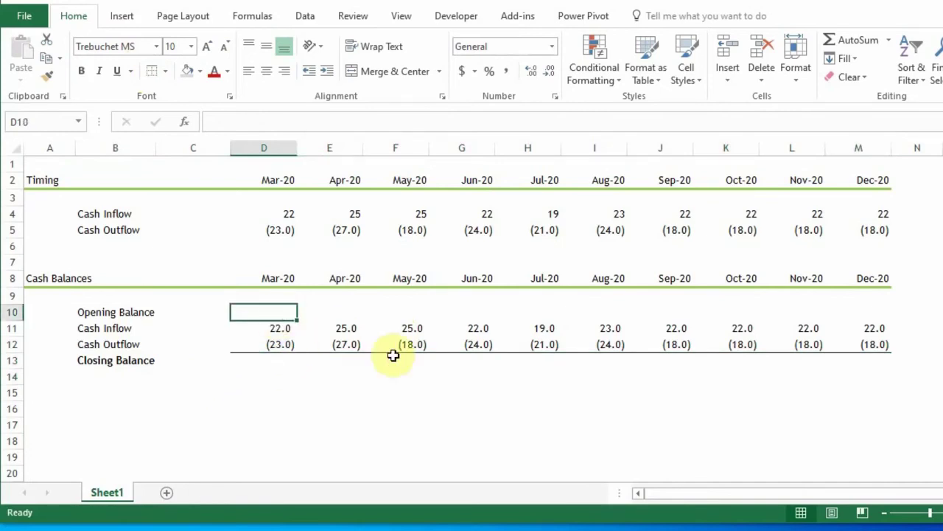
{"action": "type", "text": "="}
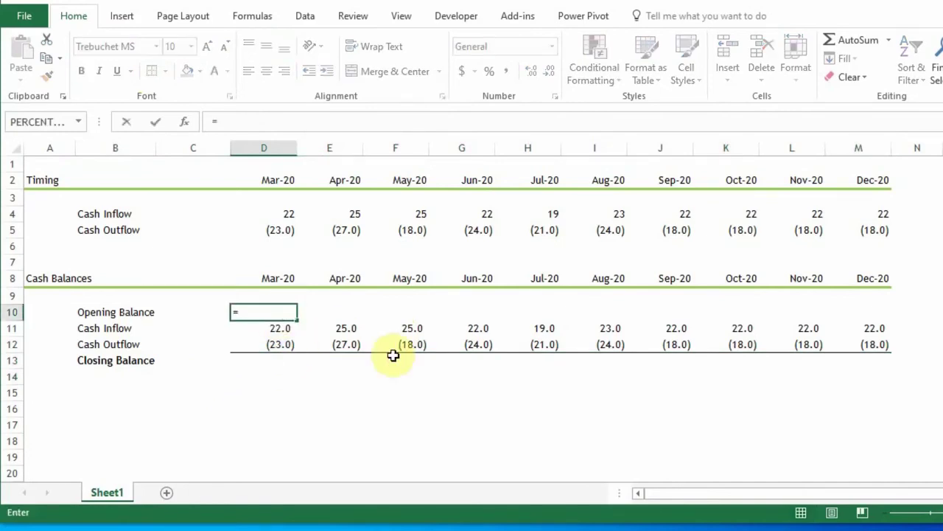
{"action": "key", "text": "Down"}
{"action": "key", "text": "Down"}
{"action": "key", "text": "Down"}
{"action": "key", "text": "Left"}
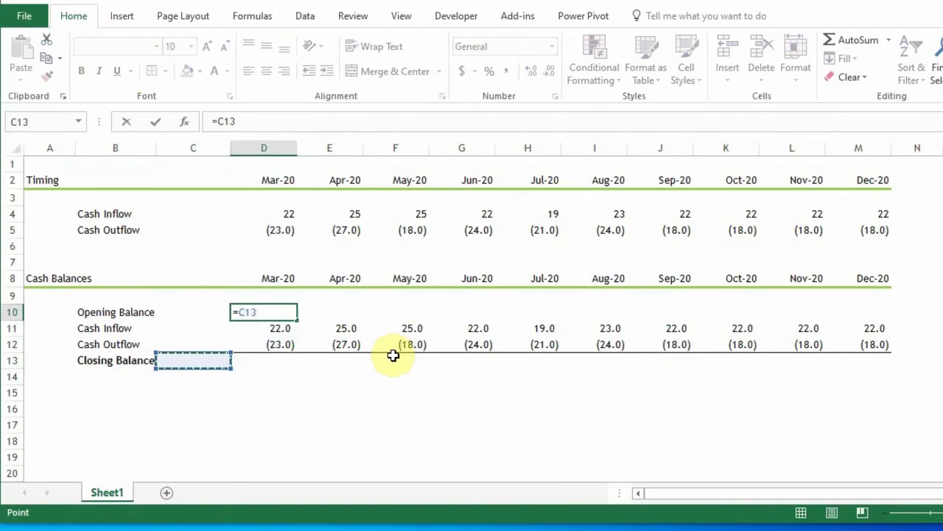
{"action": "key", "text": "Return"}
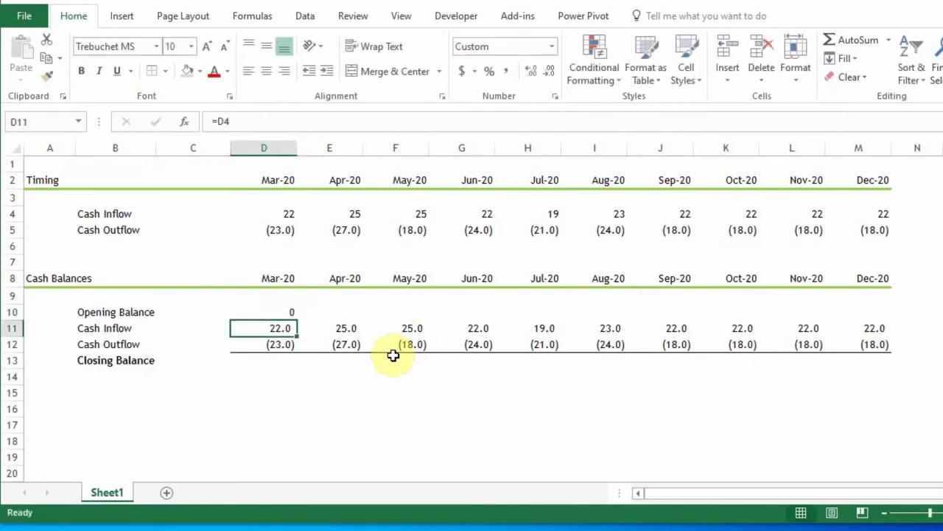
Shade the initial closing balance cell C13 with a light grey fill
{"action": "left_click", "coordinate": [199, 354]}
{"action": "left_click", "coordinate": [187, 71]}
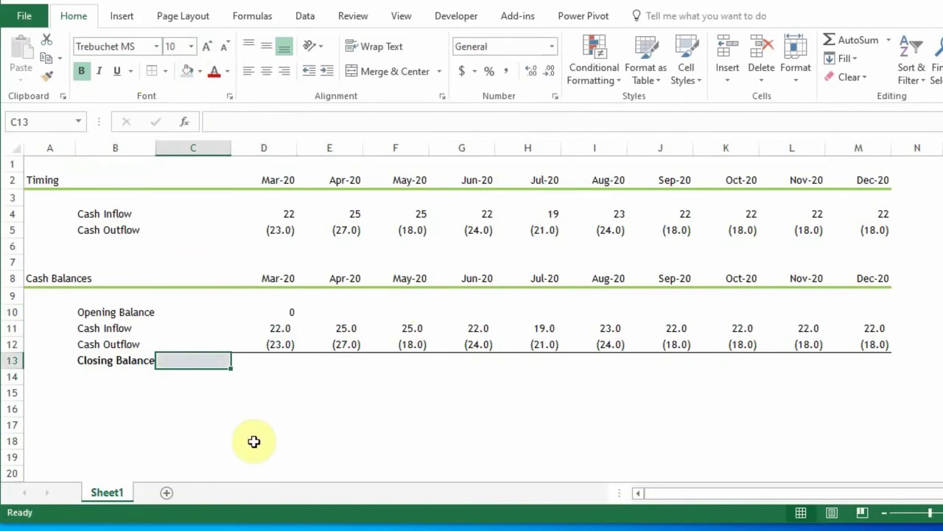
{"action": "left_click", "coordinate": [301, 412]}
{"action": "left_click", "coordinate": [204, 362]}
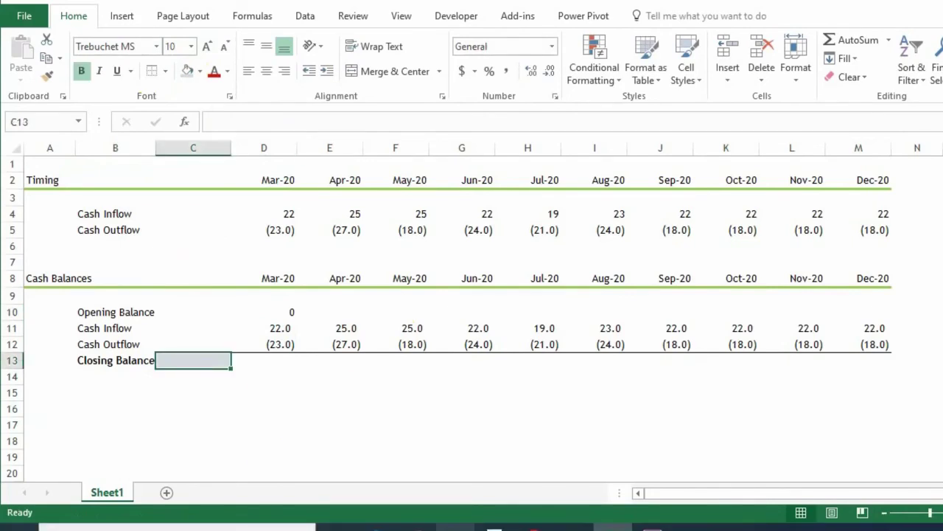
{"action": "left_click", "coordinate": [252, 361]}
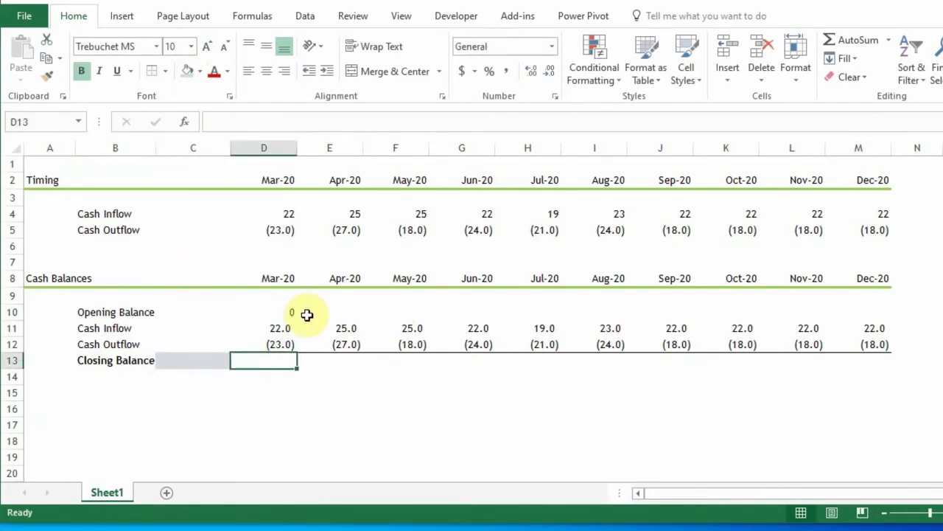
{"action": "left_click", "coordinate": [307, 314]}
{"action": "left_click", "coordinate": [272, 309]}
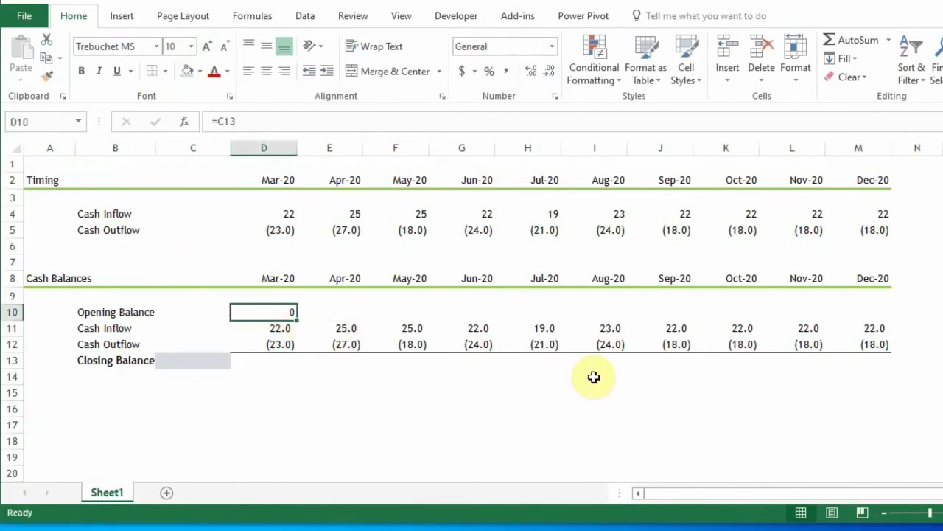
Copy the opening balance formula from D10 across to M10 and apply the comma number style to the row
{"action": "key", "text": "shift+Right"}
{"action": "key", "text": "shift+Right"}
{"action": "key", "text": "shift+Right"}
{"action": "key", "text": "shift+Right"}
{"action": "key", "text": "shift+Right"}
{"action": "key", "text": "shift+Right"}
{"action": "key", "text": "shift+Right"}
{"action": "key", "text": "shift+Right"}
{"action": "key", "text": "shift+Right"}
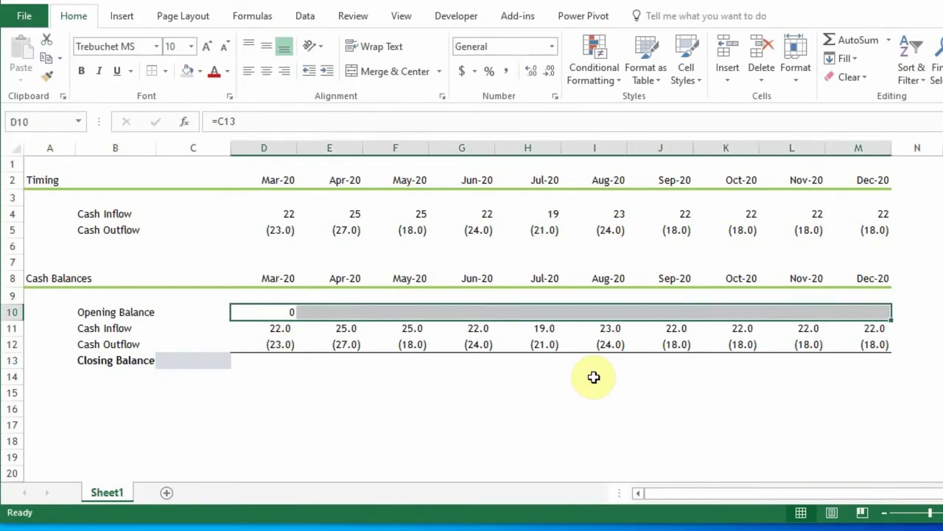
{"action": "key", "text": "ctrl+r"}
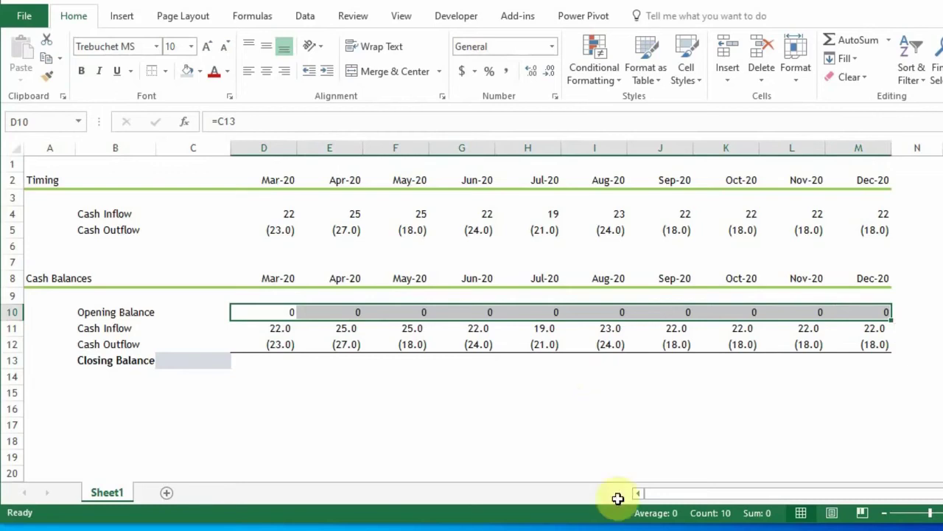
{"action": "left_click", "coordinate": [508, 72]}
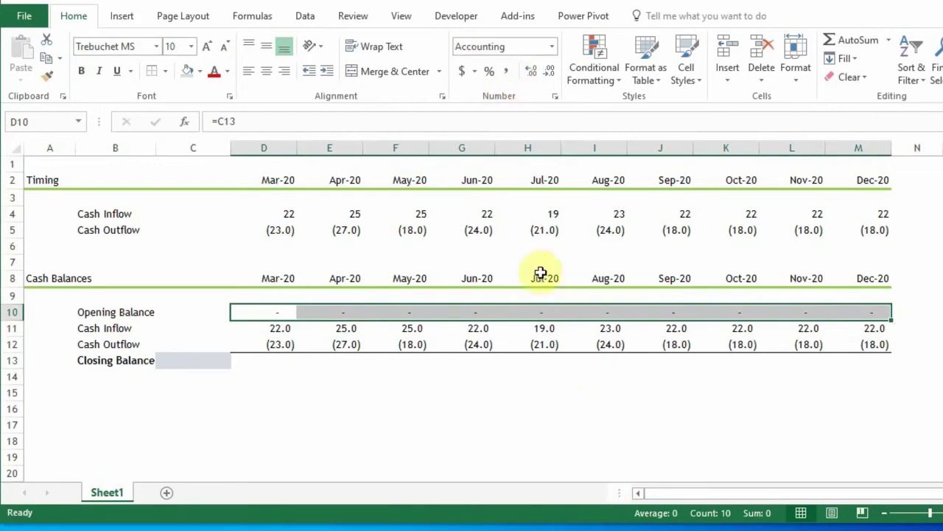
Review the Jun-20 cells in column G that make up the cash balance, from opening balance down to closing balance
{"action": "left_click", "coordinate": [448, 366]}
{"action": "left_click", "coordinate": [467, 261]}
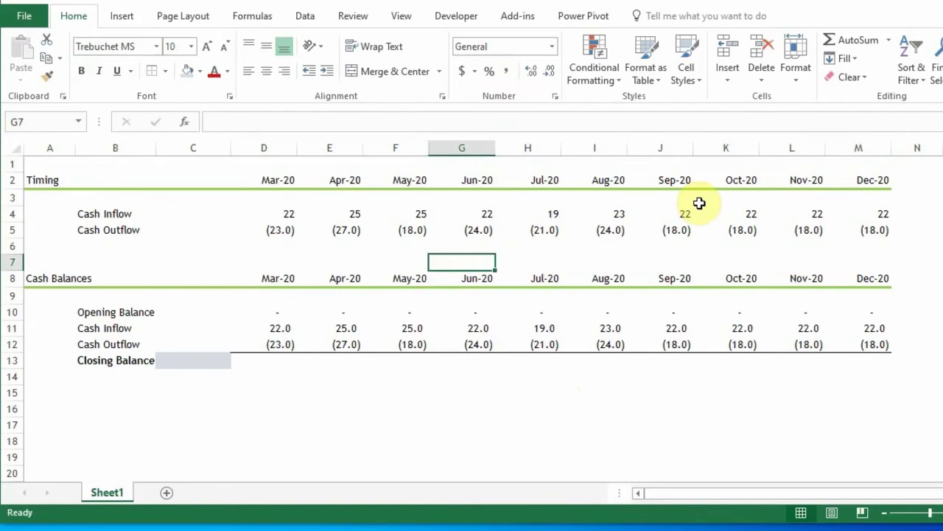
{"action": "key", "text": "Down"}
{"action": "key", "text": "Down"}
{"action": "key", "text": "Down"}
{"action": "key", "text": "Up"}
{"action": "key", "text": "Up"}
{"action": "key", "text": "Down"}
{"action": "key", "text": "Down"}
{"action": "key", "text": "Down"}
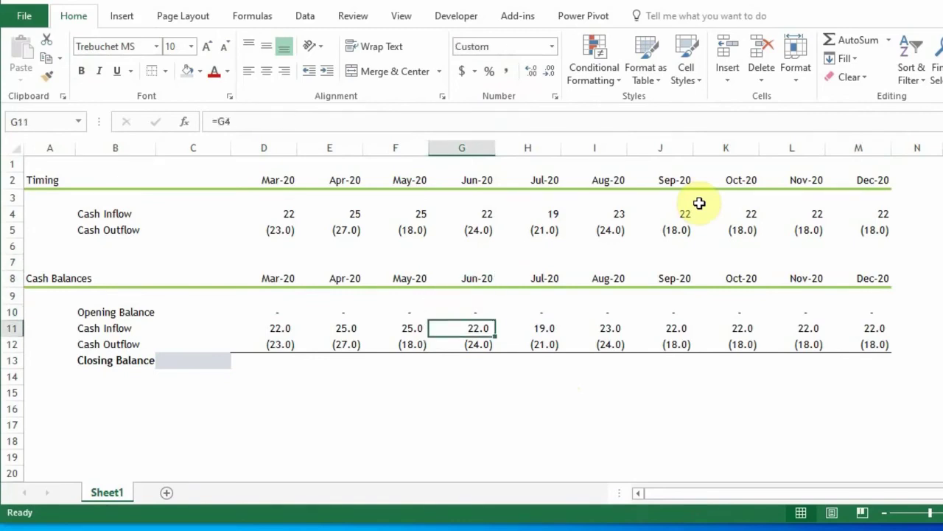
{"action": "key", "text": "Up"}
{"action": "key", "text": "Down"}
{"action": "key", "text": "Down"}
{"action": "key", "text": "Down"}
{"action": "key", "text": "Down"}
Calculate the Mar-20 closing balance in D13 with =SUM(D10:D12) and show it with one decimal place
{"action": "key", "text": "Left"}
{"action": "key", "text": "Left"}
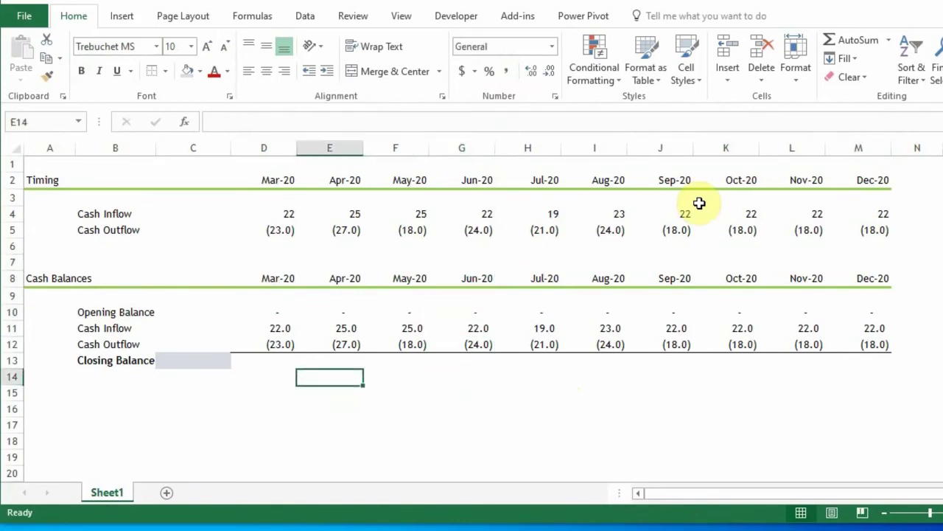
{"action": "key", "text": "Up"}
{"action": "key", "text": "Left"}
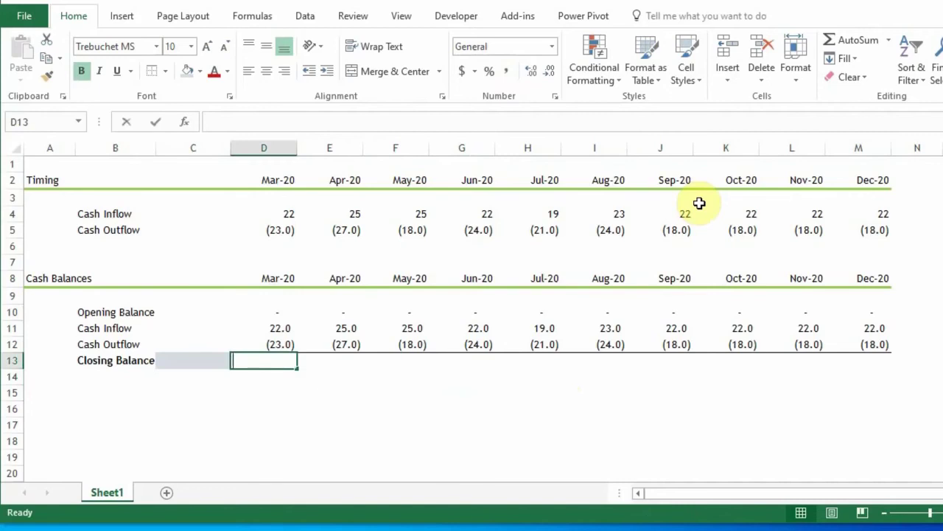
{"action": "type", "text": "=sum("}
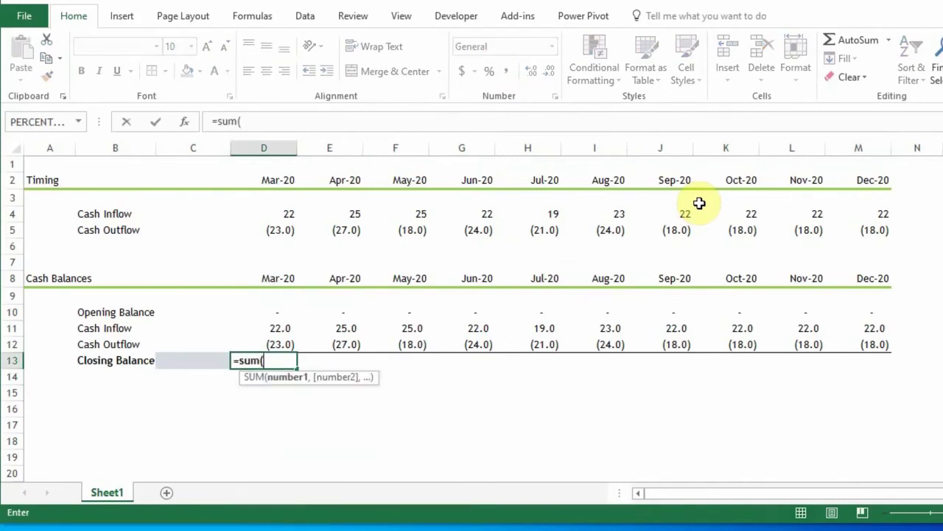
{"action": "key", "text": "Up"}
{"action": "key", "text": "Up"}
{"action": "key", "text": "Up"}
{"action": "key", "text": "shift+Down"}
{"action": "key", "text": "shift+Down"}
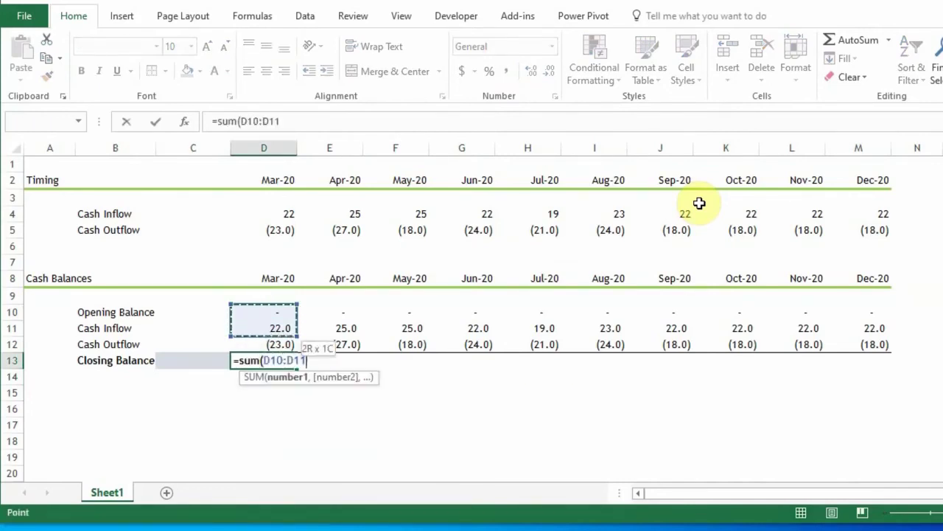
{"action": "key", "text": "Return"}
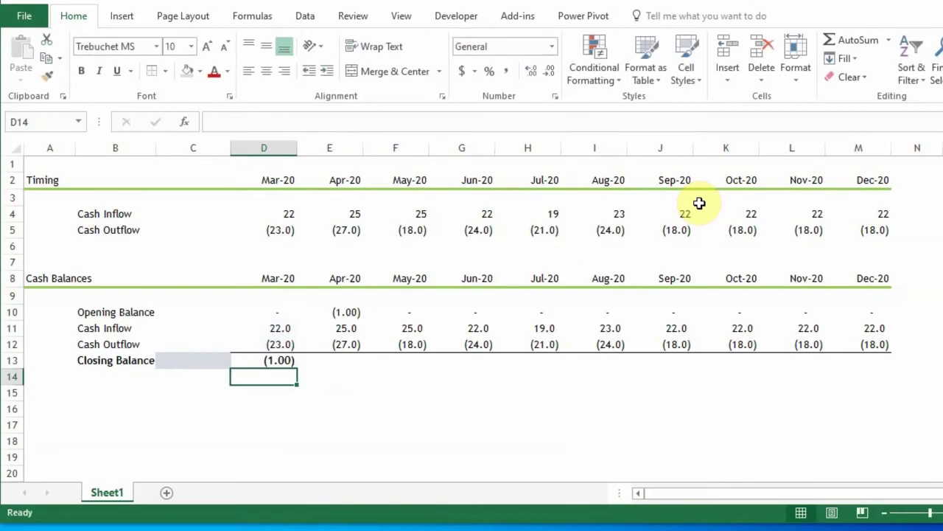
{"action": "key", "text": "Up"}
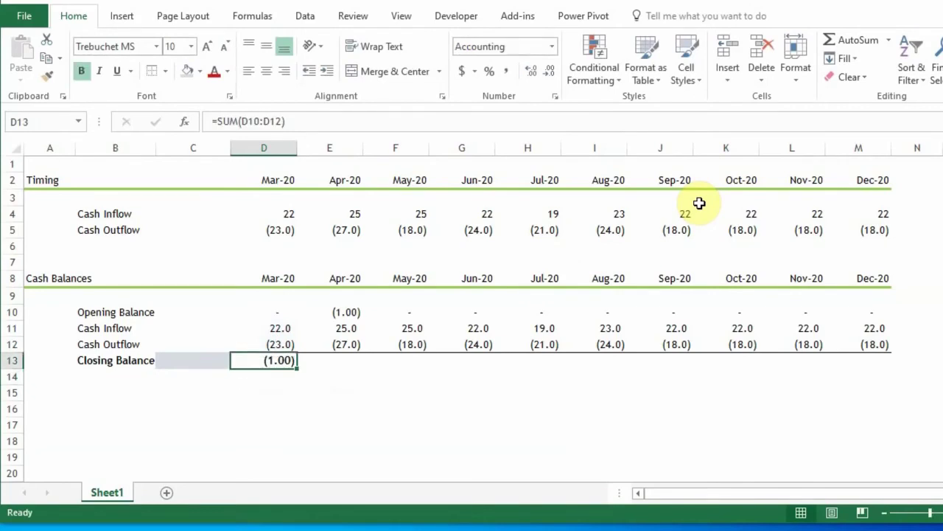
{"action": "left_click", "coordinate": [551, 72]}
Reduce the opening balances in D10:M10 to one decimal place
{"action": "left_click", "coordinate": [353, 300]}
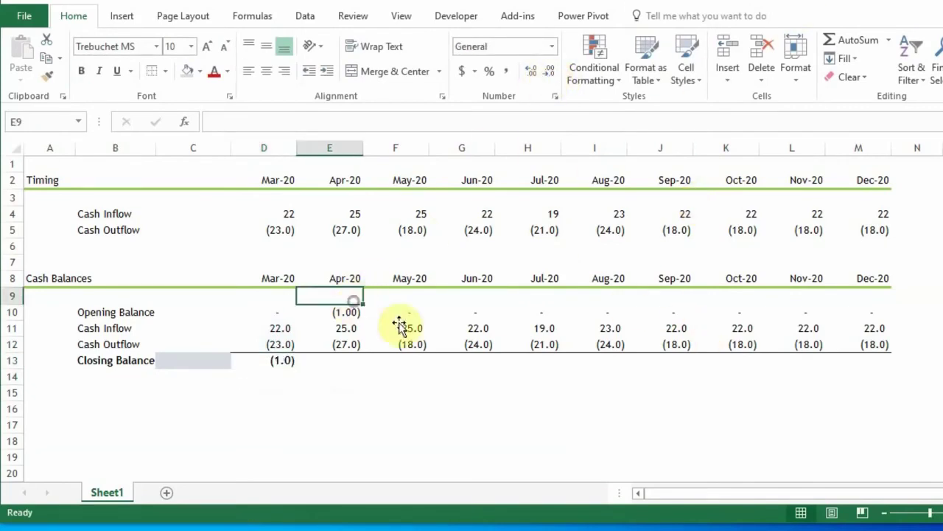
{"action": "left_click", "coordinate": [320, 312]}
{"action": "left_click_drag", "start_coordinate": [272, 308], "coordinate": [838, 312]}
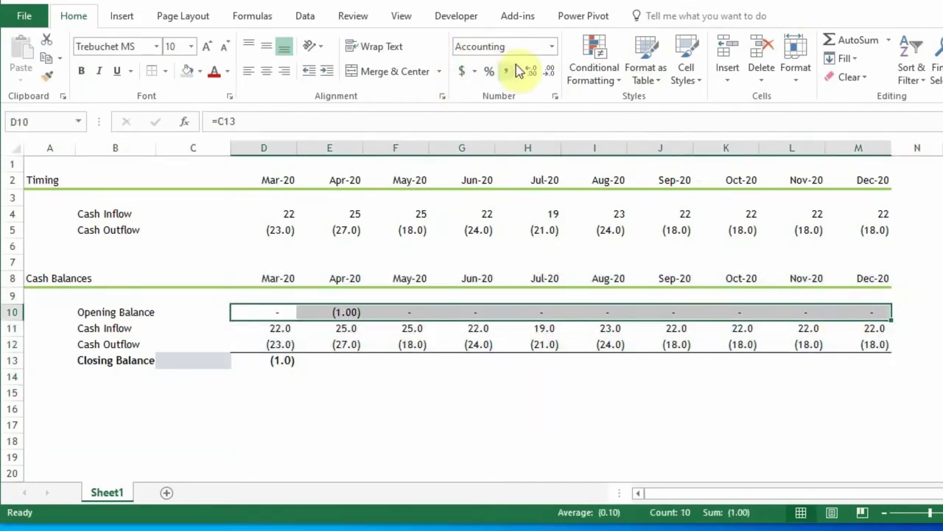
{"action": "left_click", "coordinate": [549, 73]}
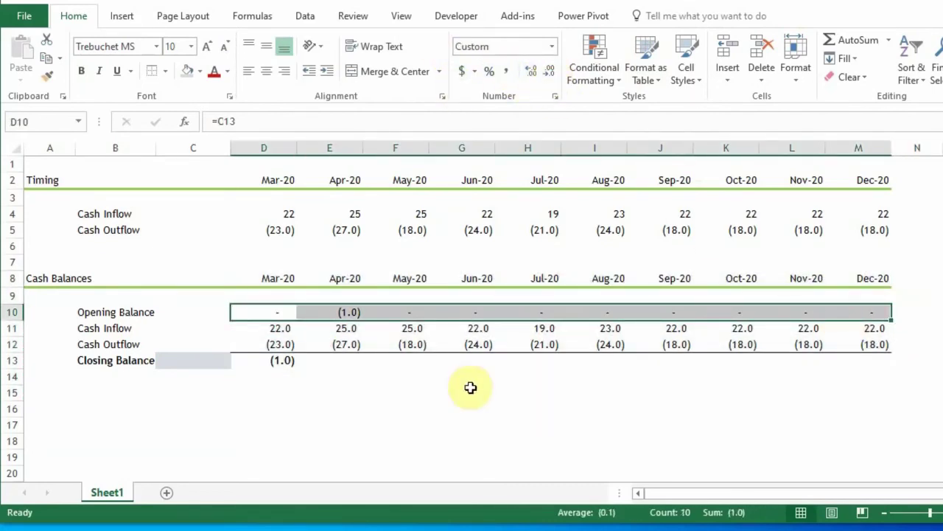
Fill the closing balance formula from D13 across to Dec-20 in M13
{"action": "left_click_drag", "start_coordinate": [270, 358], "coordinate": [890, 360]}
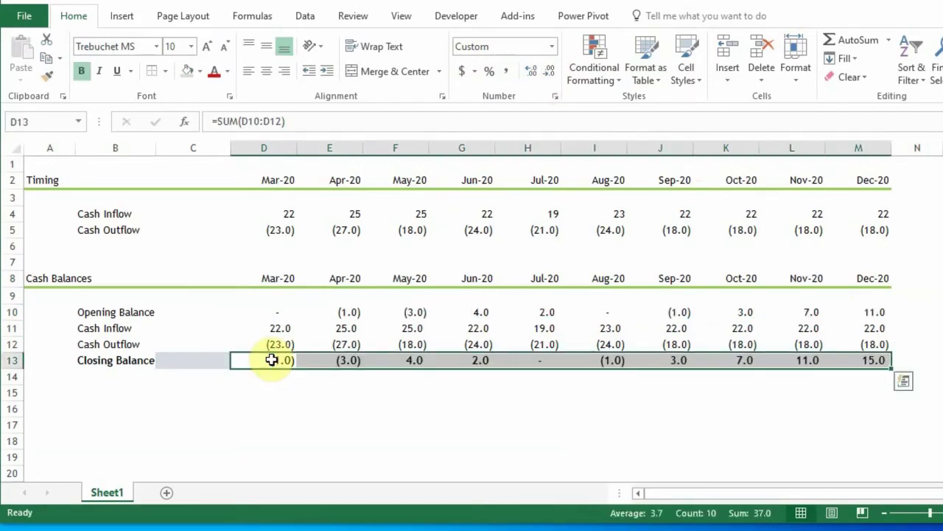
{"action": "key", "text": "Down"}
{"action": "key", "text": "Down"}
Examine the closing balance formulas and amounts month by month across D13:M13
{"action": "left_click", "coordinate": [271, 360]}
{"action": "key", "text": "Right"}
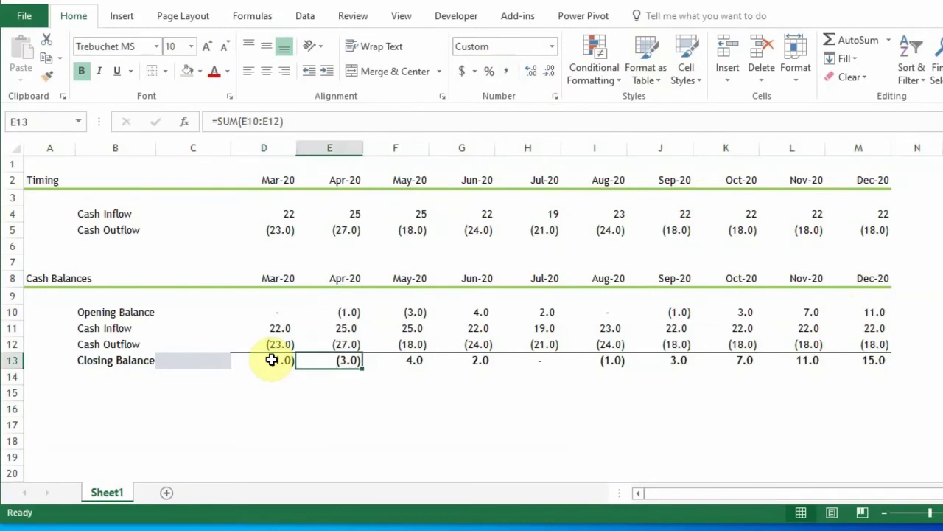
{"action": "key", "text": "Right"}
{"action": "key", "text": "Right"}
{"action": "key", "text": "Right"}
{"action": "key", "text": "Right"}
{"action": "key", "text": "Right"}
{"action": "key", "text": "Right"}
{"action": "key", "text": "Right"}
{"action": "key", "text": "Right"}
{"action": "key", "text": "Right"}
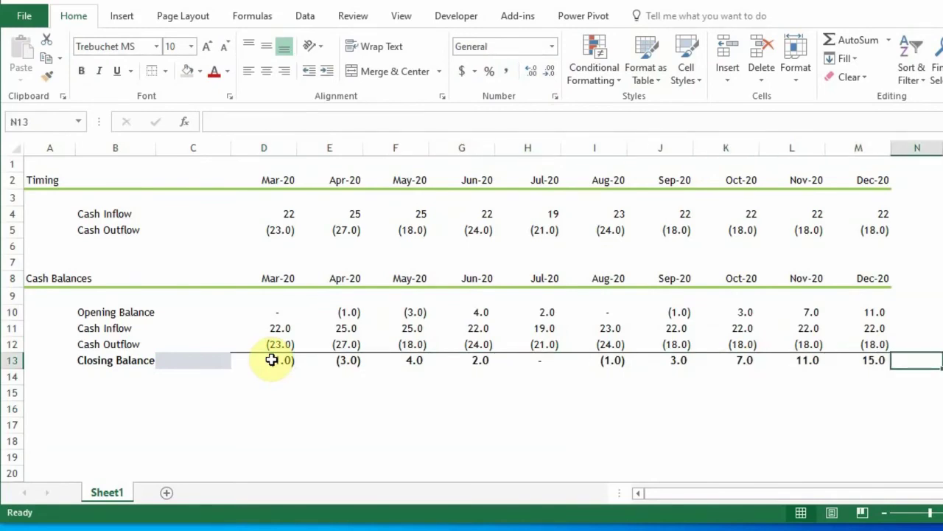
{"action": "key", "text": "Left"}
{"action": "key", "text": "Left"}
{"action": "key", "text": "Left"}
{"action": "key", "text": "Left"}
{"action": "key", "text": "Left"}
{"action": "key", "text": "Left"}
{"action": "key", "text": "Left"}
{"action": "key", "text": "Left"}
{"action": "key", "text": "Left"}
{"action": "key", "text": "Left"}
{"action": "key", "text": "Left"}
{"action": "key", "text": "Left"}
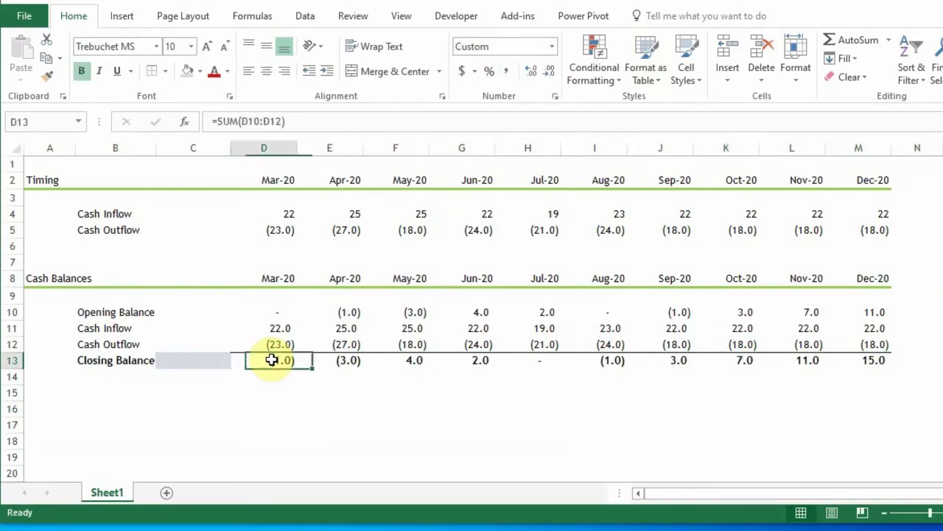
Compare the Mar-20, Apr-20 and May-20 closing balances and check the Apr-20 cash outflow link
{"action": "key", "text": "Left"}
{"action": "key", "text": "Right"}
{"action": "key", "text": "Right"}
{"action": "key", "text": "Right"}
{"action": "key", "text": "Right"}
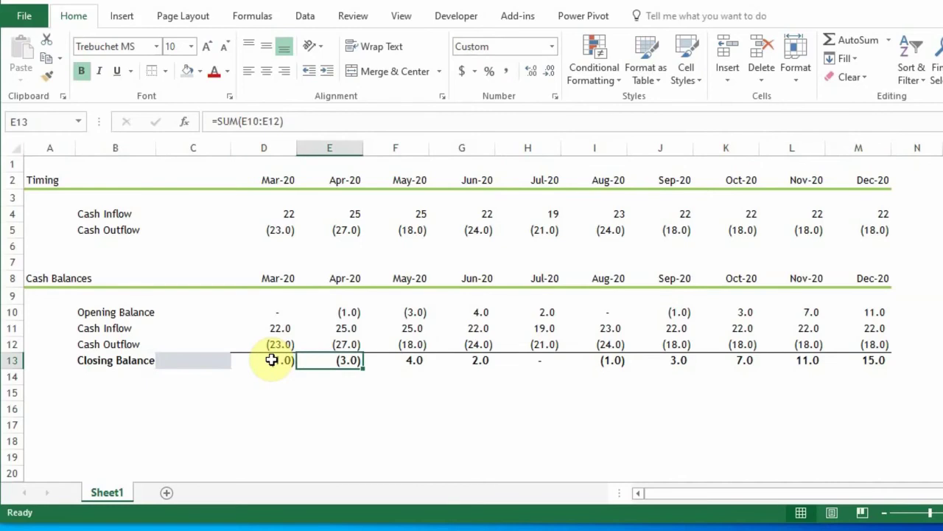
{"action": "key", "text": "Down"}
{"action": "key", "text": "Up"}
{"action": "key", "text": "Up"}
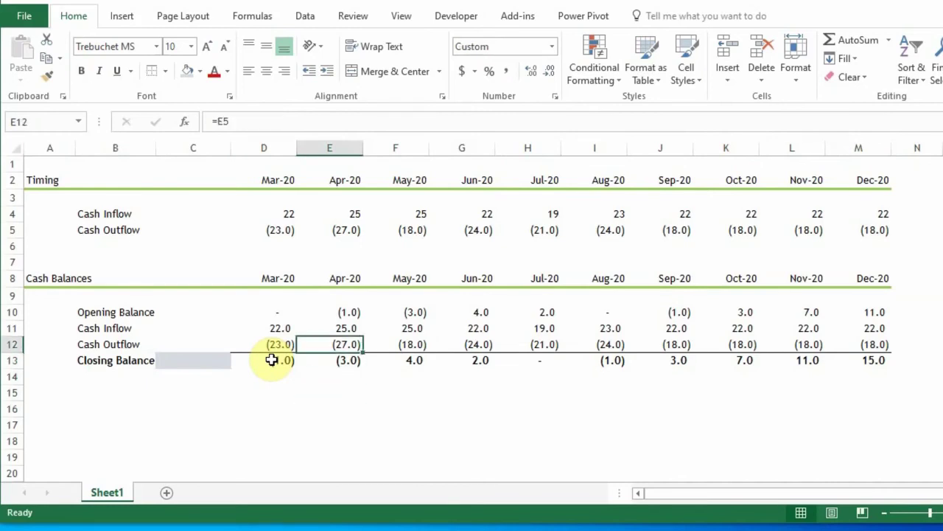
{"action": "key", "text": "Down"}
{"action": "key", "text": "Down"}
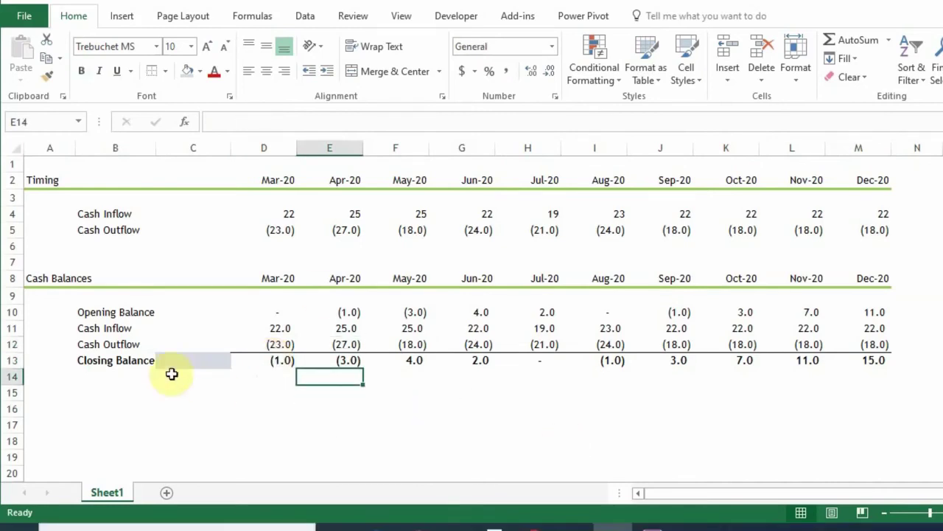
{"action": "left_click", "coordinate": [280, 360]}
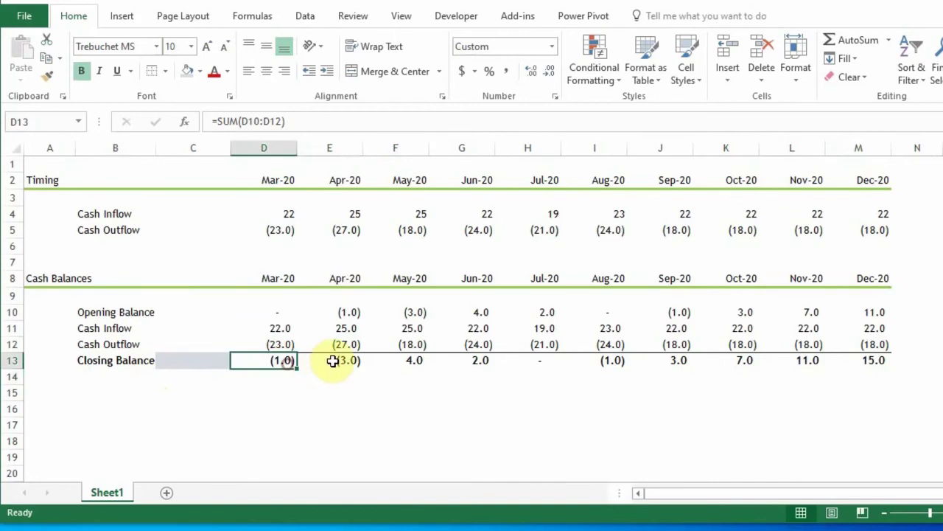
{"action": "left_click", "coordinate": [349, 359]}
{"action": "left_click", "coordinate": [399, 360]}
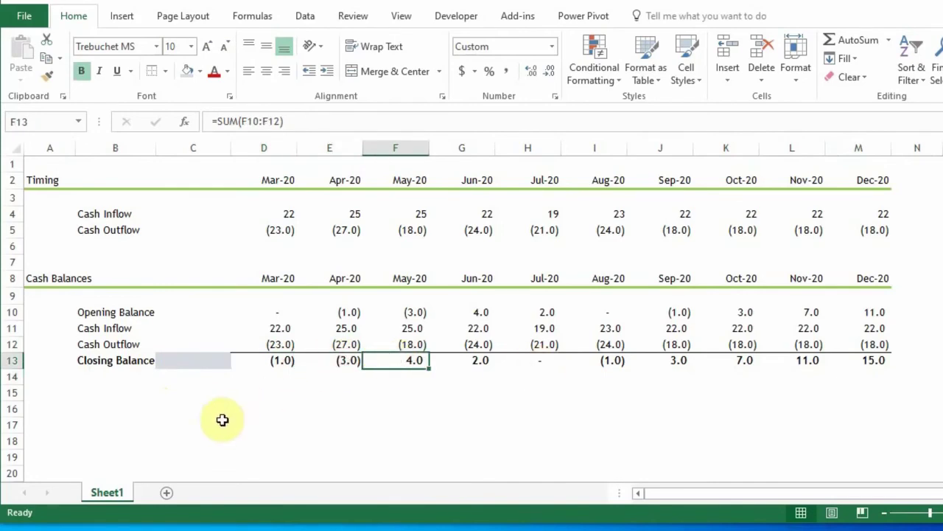
Enter the label Minimum Cash Balance in B16, below the cash balances section
{"action": "left_click", "coordinate": [178, 414]}
{"action": "left_click", "coordinate": [101, 412]}
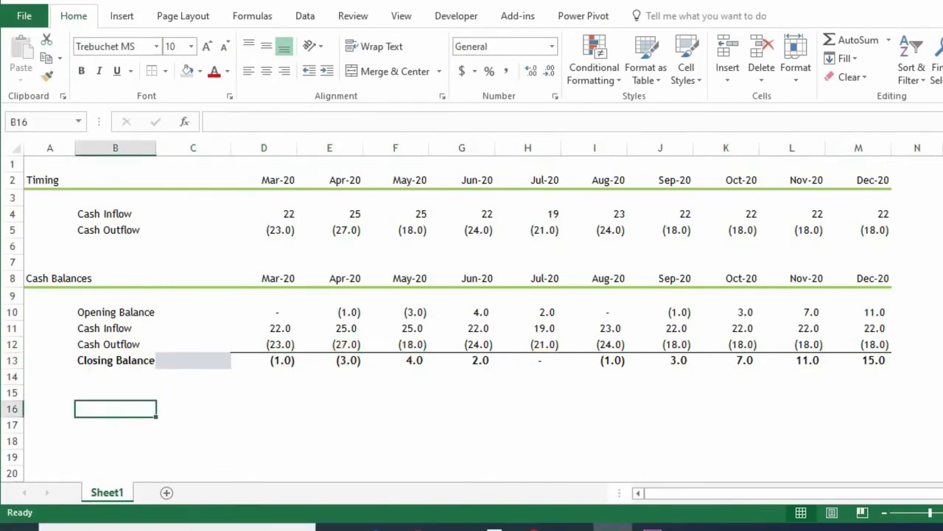
{"action": "type", "text": "M"}
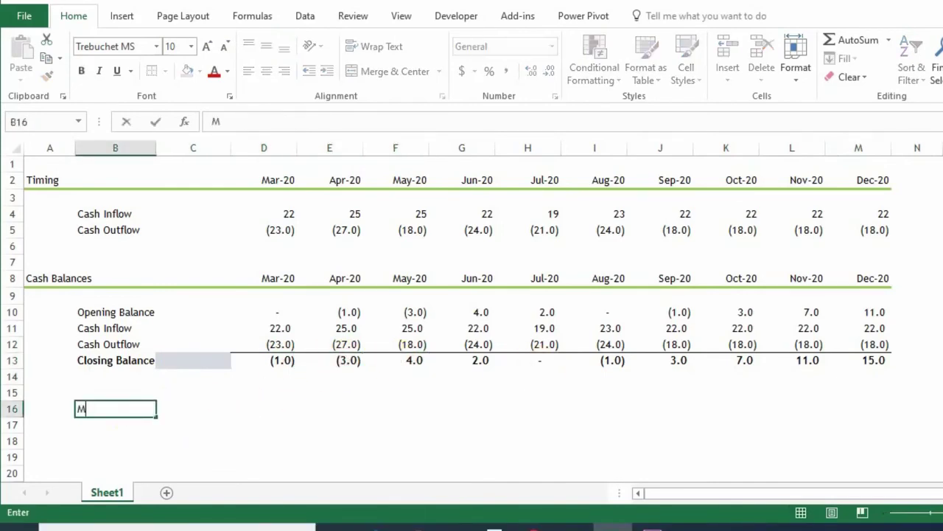
{"action": "type", "text": "inimum"}
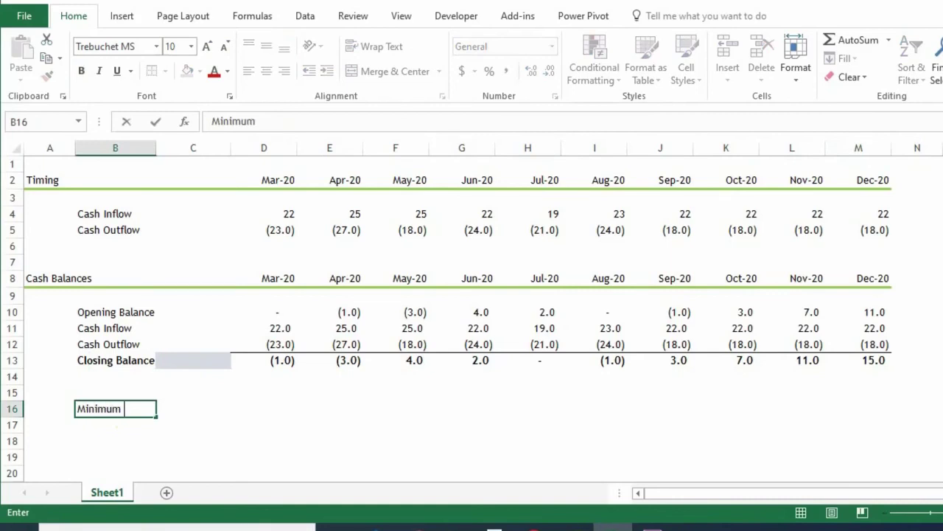
{"action": "type", "text": " Cash Balan"}
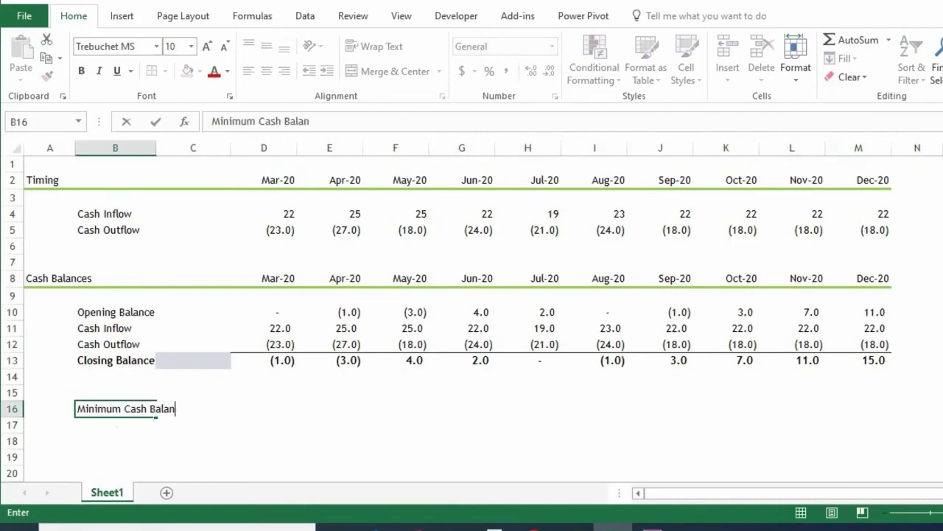
{"action": "type", "text": "ce"}
{"action": "key", "text": "Return"}
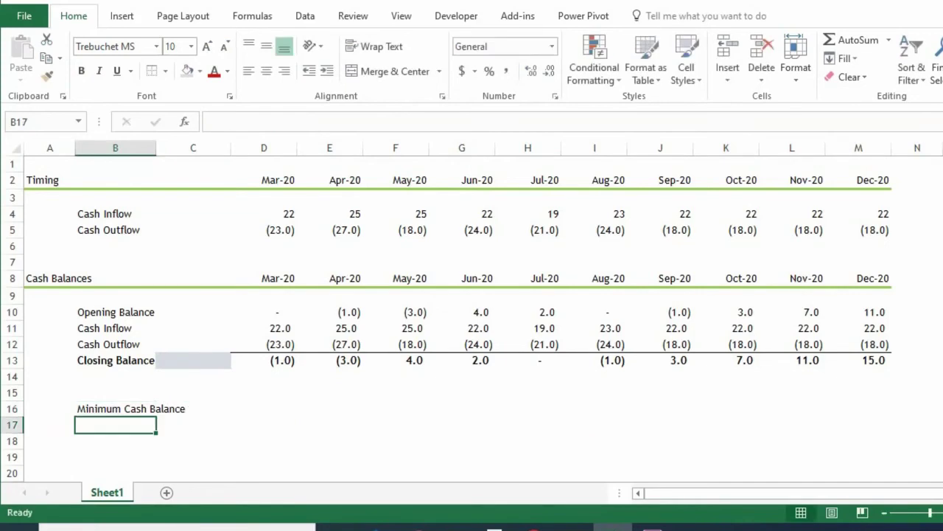
{"action": "key", "text": "Up"}
{"action": "key", "text": "Right"}
{"action": "key", "text": "Right"}
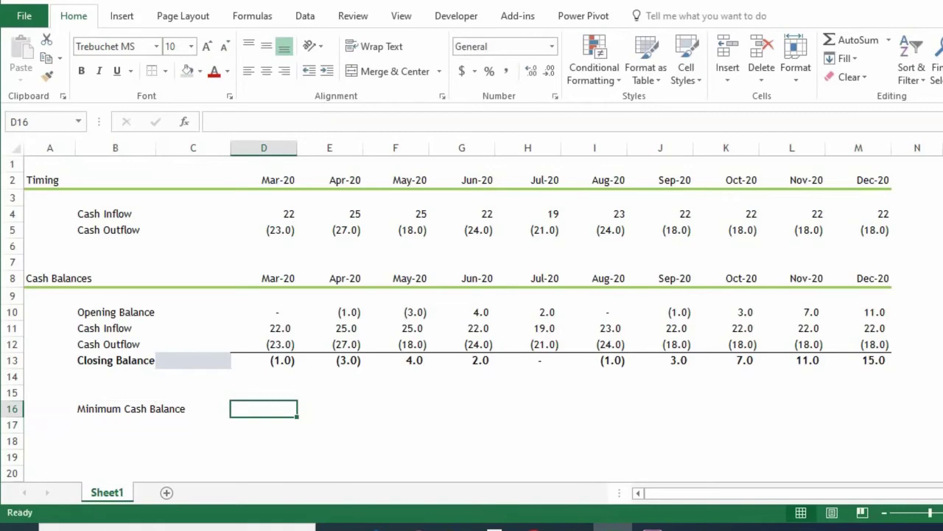
{"action": "type", "text": "2"}
{"action": "key", "text": "Return"}
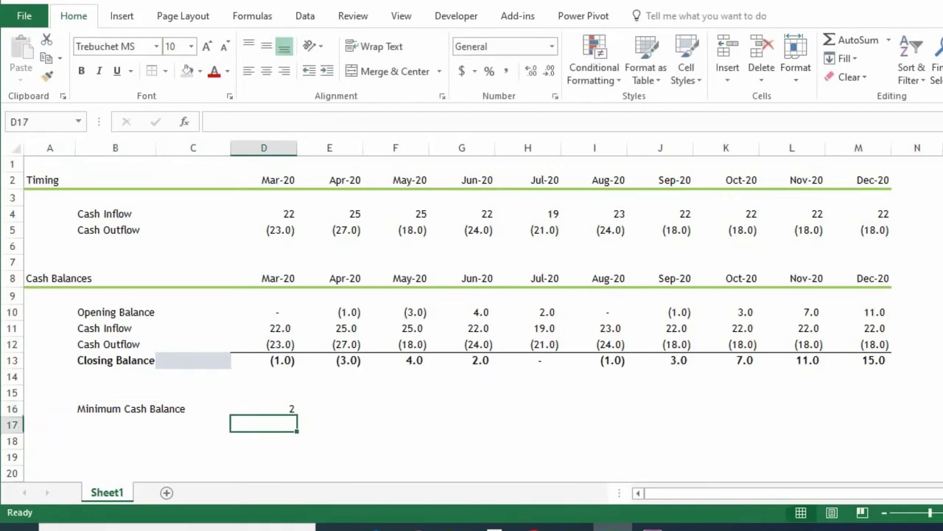
{"action": "left_click", "coordinate": [260, 406]}
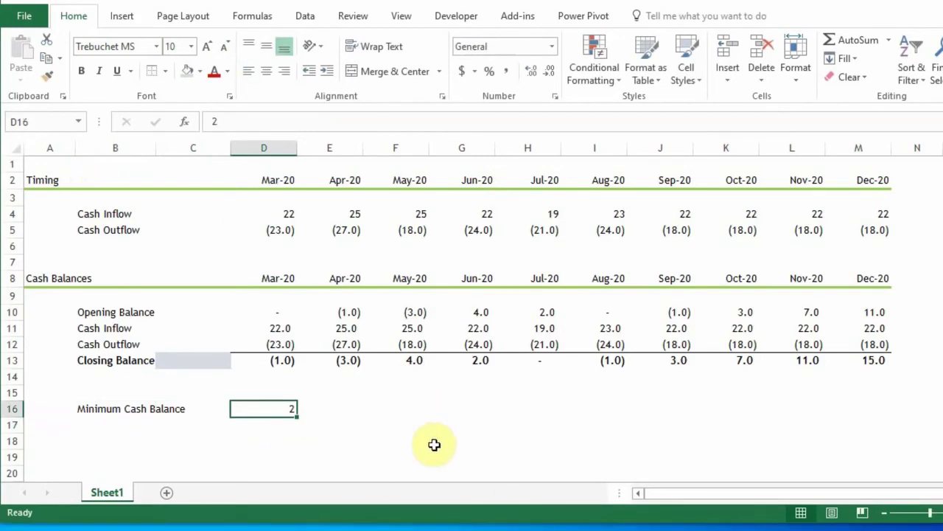
{"action": "key", "text": "Delete"}
Enter 2 as the minimum cash balance in C16
{"action": "key", "text": "Left"}
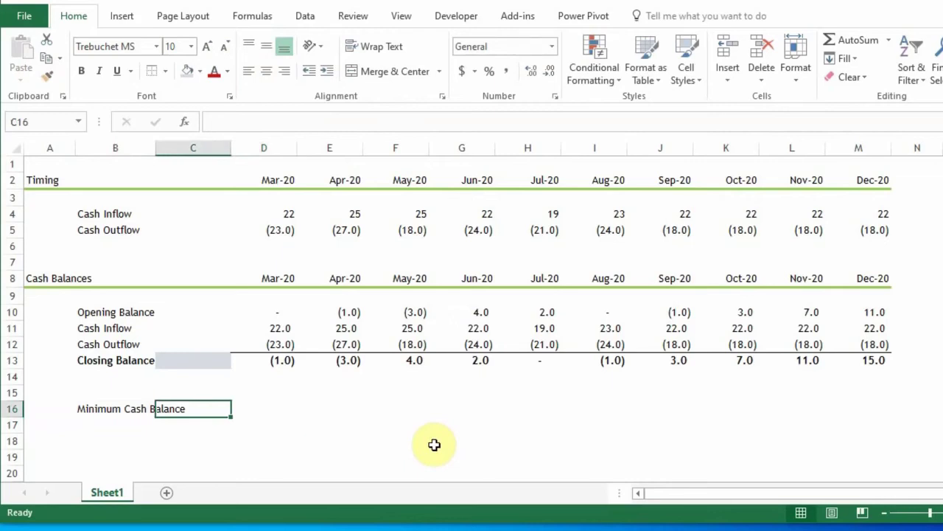
{"action": "type", "text": "2"}
{"action": "key", "text": "Return"}
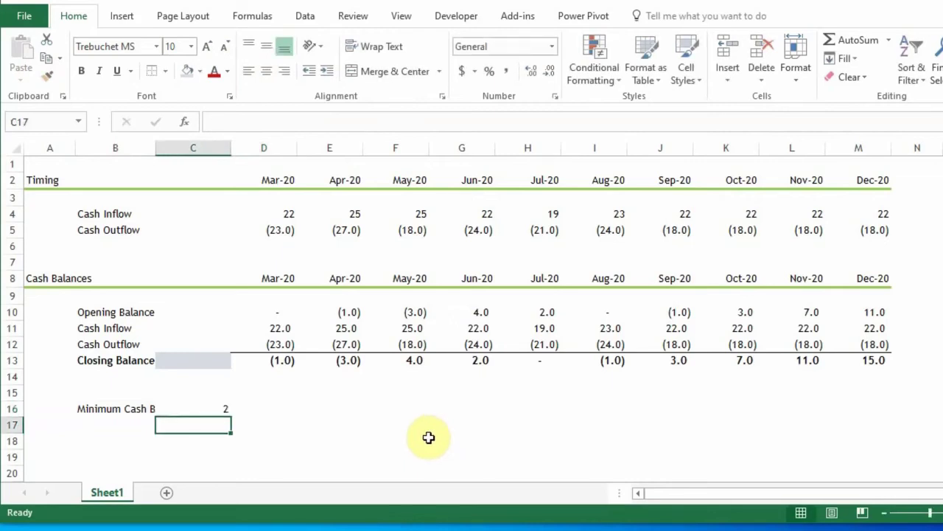
Shade C16 with the light grey fill and widen column B to fit the Minimum Cash Balance label
{"action": "left_click", "coordinate": [216, 408]}
{"action": "left_click", "coordinate": [188, 70]}
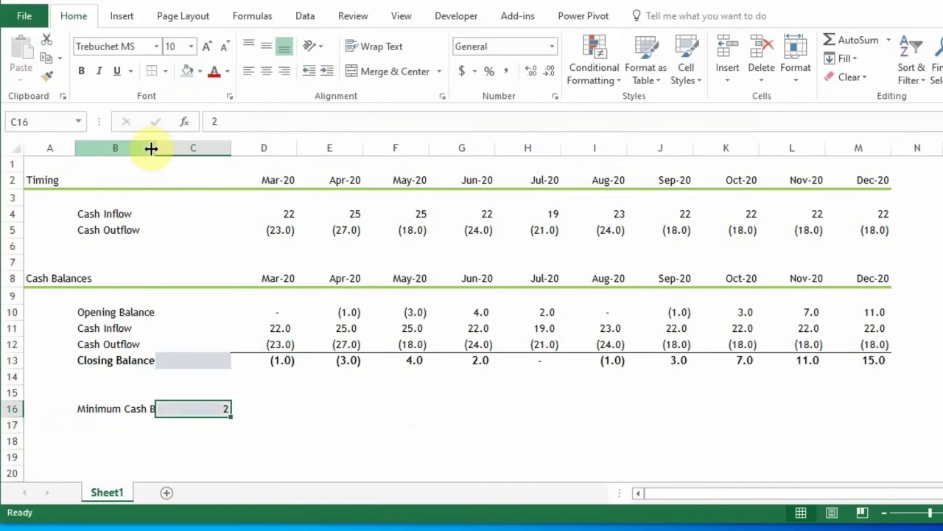
{"action": "left_click_drag", "start_coordinate": [153, 149], "coordinate": [210, 150]}
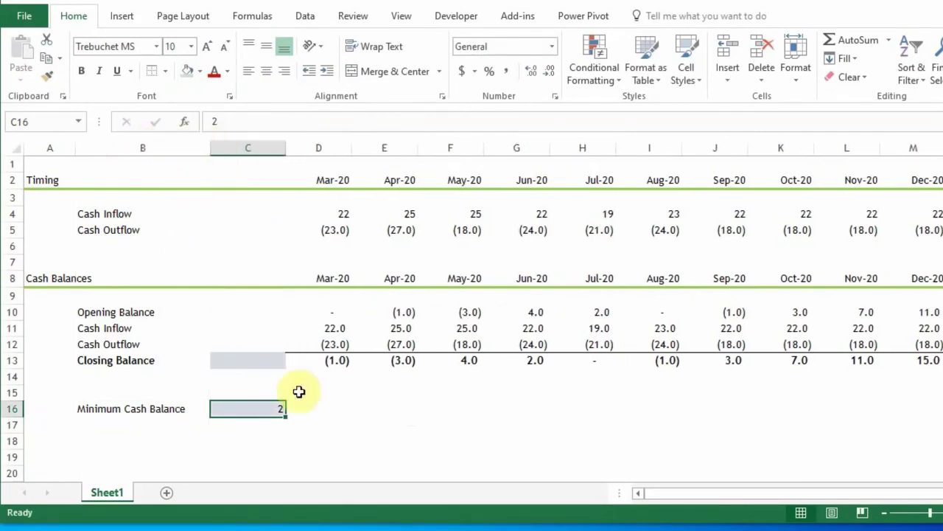
Link the Mar-20 minimum cash balance in D16 to the input cell with the formula =C16
{"action": "left_click", "coordinate": [316, 421]}
{"action": "left_click", "coordinate": [356, 412]}
{"action": "key", "text": "Left"}
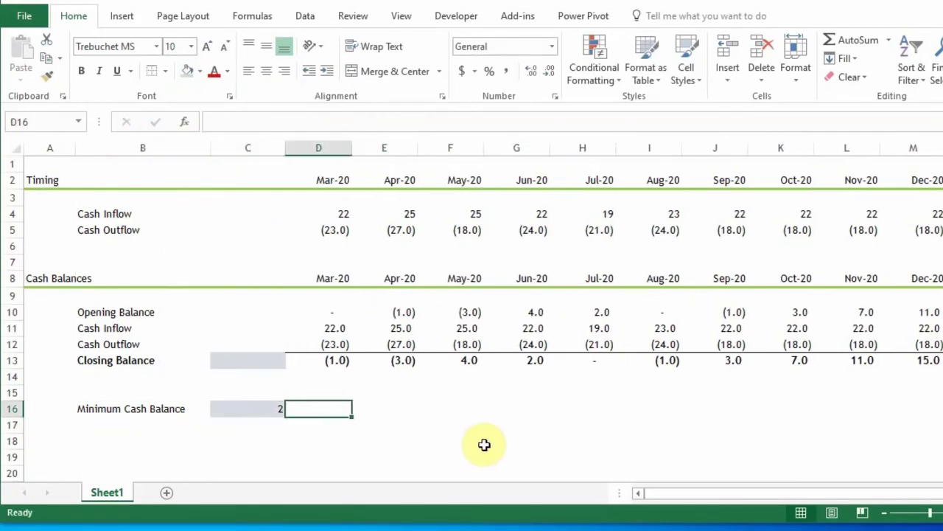
{"action": "type", "text": "="}
{"action": "key", "text": "Left"}
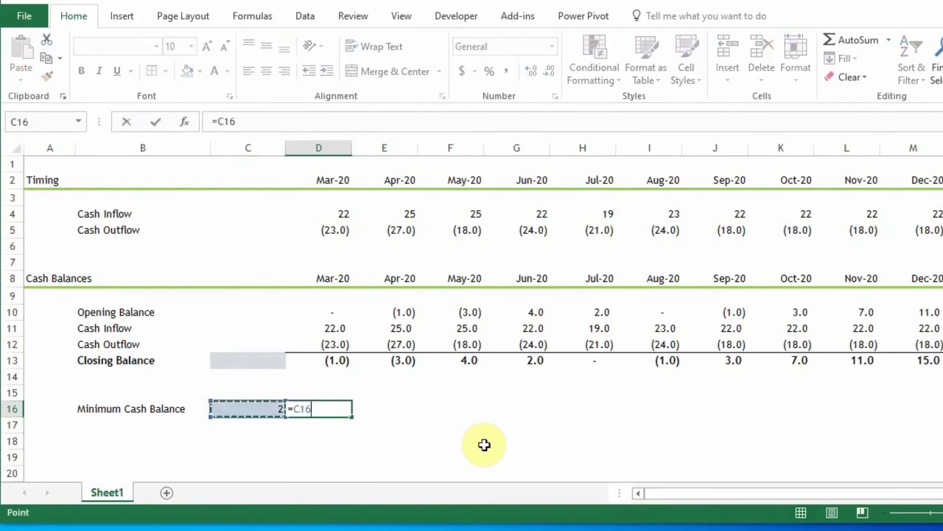
{"action": "key", "text": "Return"}
{"action": "key", "text": "Up"}
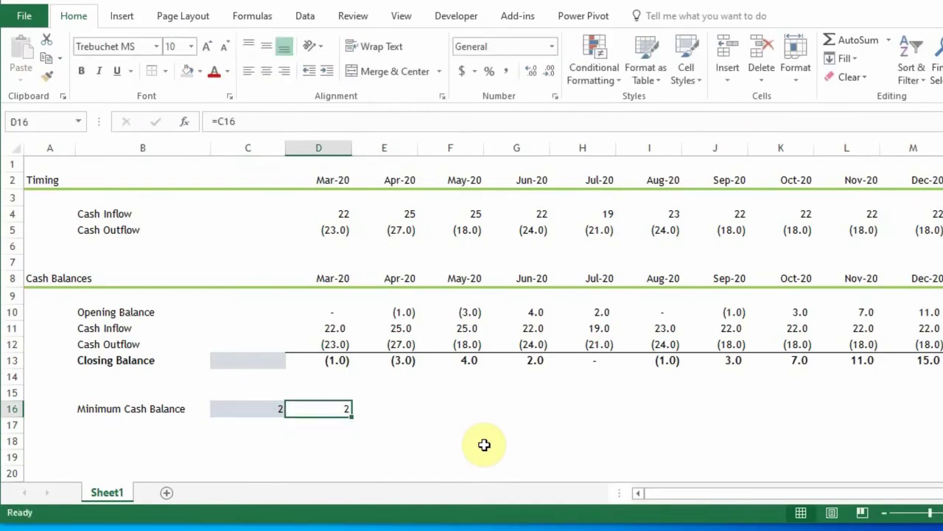
Fill the minimum cash balance formula in D16 across row 16 through Dec-20 in column M
{"action": "key", "text": "shift+Right"}
{"action": "key", "text": "shift+Right"}
{"action": "key", "text": "shift+Right"}
{"action": "key", "text": "shift+Right"}
{"action": "key", "text": "shift+Right"}
{"action": "key", "text": "shift+Right"}
{"action": "key", "text": "shift+Right"}
{"action": "key", "text": "shift+Right"}
{"action": "key", "text": "shift+Right"}
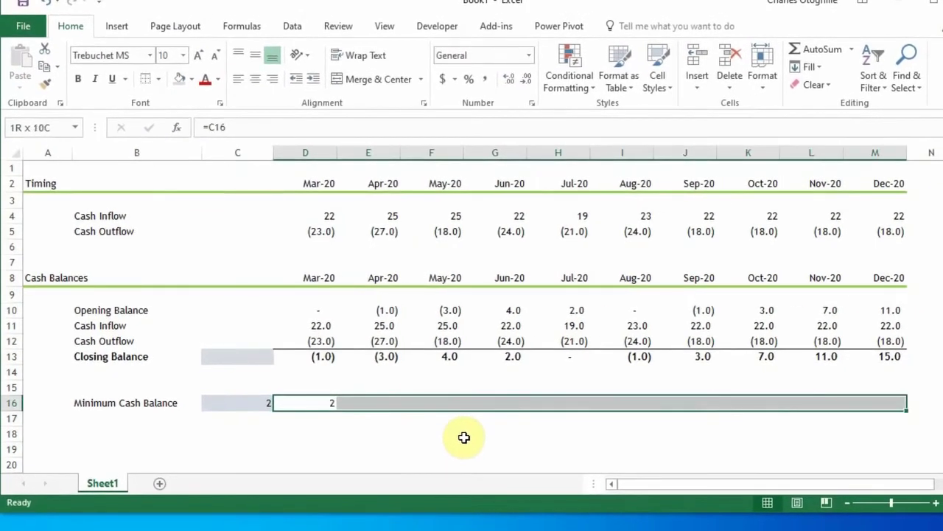
{"action": "key", "text": "ctrl+r"}
{"action": "key", "text": "Down"}
{"action": "key", "text": "Up"}
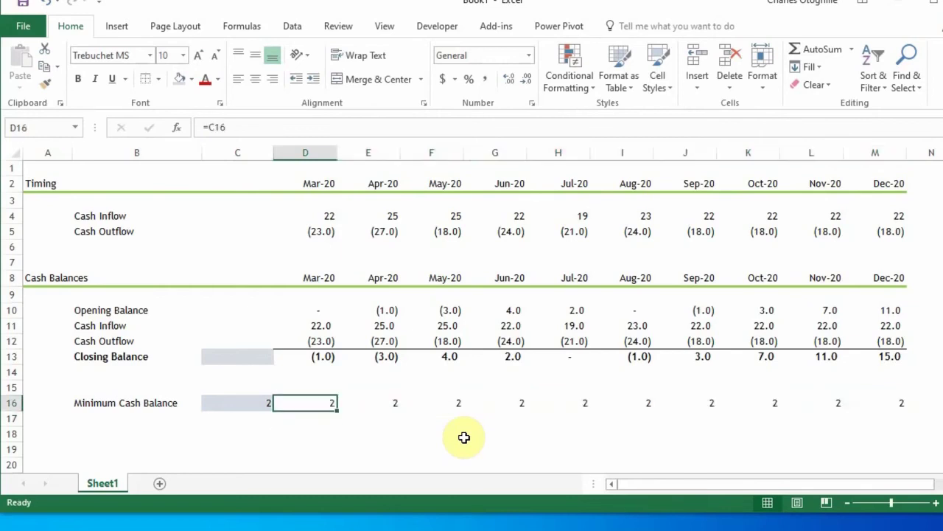
Check the linked formulas along the Minimum Cash Balance row across the monthly columns
{"action": "key", "text": "Up"}
{"action": "key", "text": "Up"}
{"action": "key", "text": "Down"}
{"action": "key", "text": "Down"}
{"action": "key", "text": "Down"}
{"action": "key", "text": "Up"}
{"action": "key", "text": "Left"}
{"action": "key", "text": "Right"}
{"action": "key", "text": "Right"}
{"action": "key", "text": "Right"}
{"action": "key", "text": "Right"}
{"action": "key", "text": "Right"}
{"action": "key", "text": "Right"}
{"action": "key", "text": "Right"}
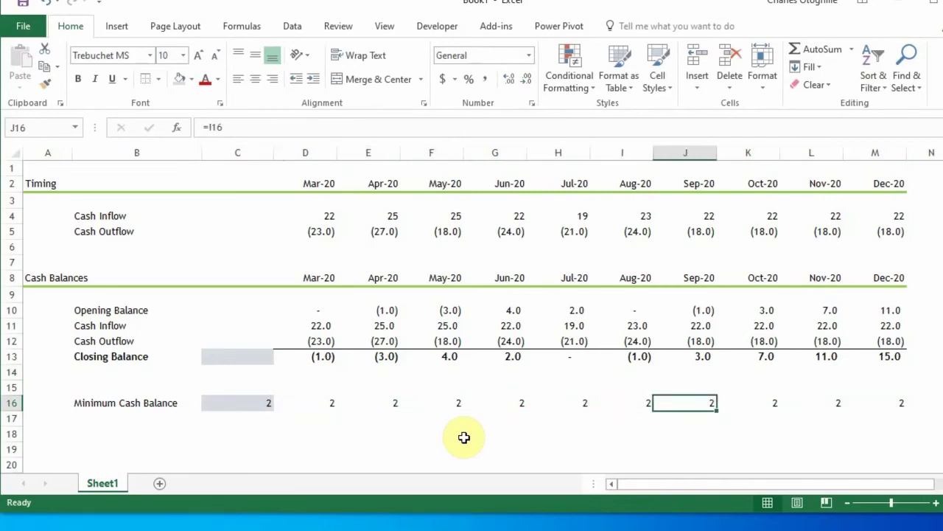
{"action": "key", "text": "Right"}
{"action": "key", "text": "Right"}
{"action": "key", "text": "Left"}
{"action": "key", "text": "Left"}
{"action": "key", "text": "Left"}
{"action": "key", "text": "Left"}
{"action": "key", "text": "Left"}
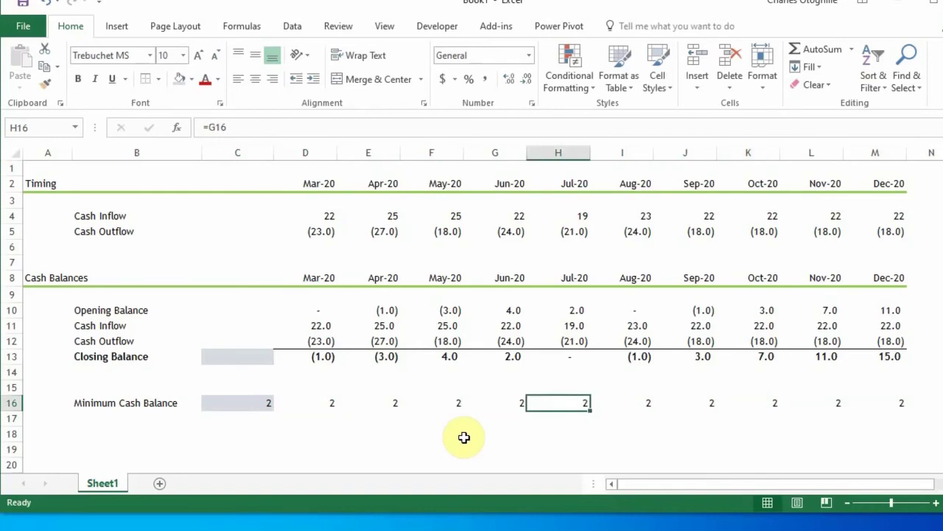
Examine the Jul-20 closing balance and the opening balance, inflow and outflow behind it against the minimum cash balance
{"action": "key", "text": "Up"}
{"action": "key", "text": "Up"}
{"action": "key", "text": "Up"}
{"action": "key", "text": "Right"}
{"action": "key", "text": "Up"}
{"action": "key", "text": "Down"}
{"action": "key", "text": "Down"}
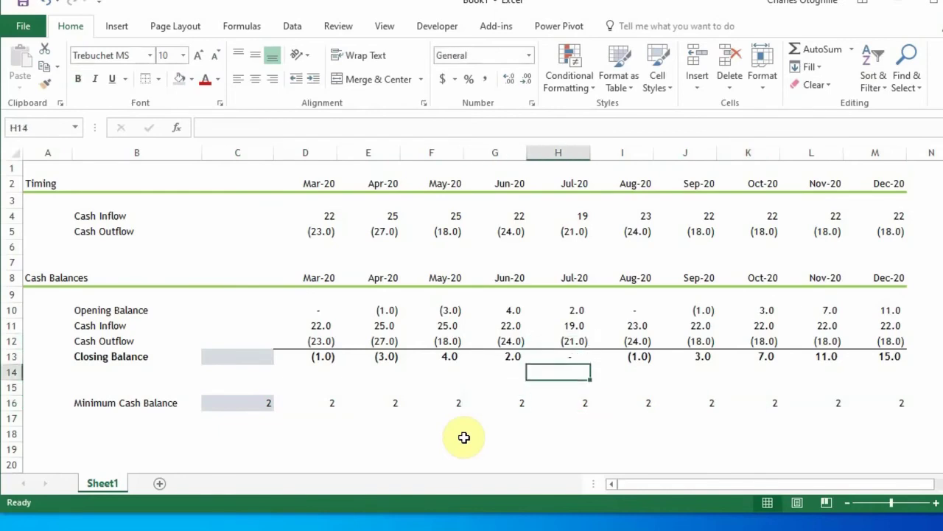
{"action": "key", "text": "Up"}
{"action": "key", "text": "Up"}
{"action": "key", "text": "Up"}
{"action": "key", "text": "Up"}
{"action": "key", "text": "Up"}
{"action": "key", "text": "Up"}
{"action": "key", "text": "Up"}
{"action": "key", "text": "Down"}
{"action": "key", "text": "Down"}
{"action": "key", "text": "Down"}
{"action": "key", "text": "Down"}
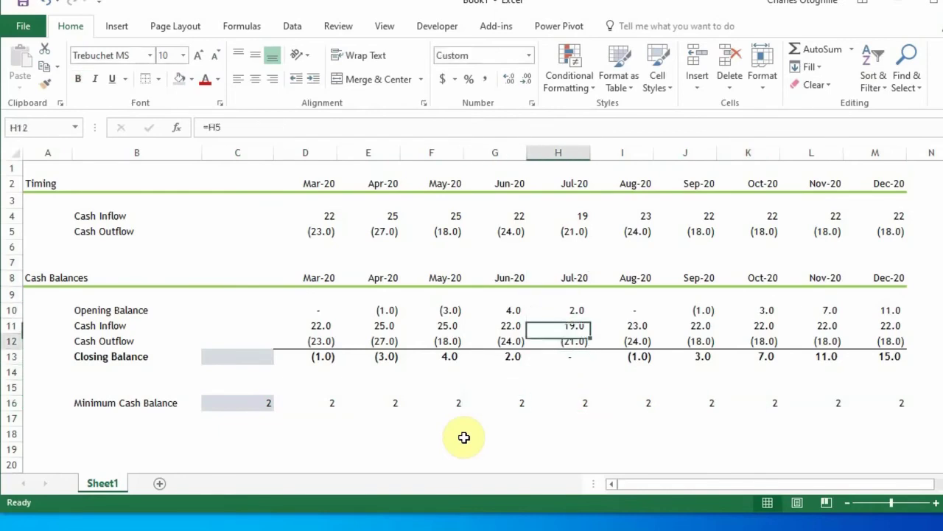
{"action": "key", "text": "Down"}
{"action": "key", "text": "Down"}
{"action": "key", "text": "Up"}
{"action": "key", "text": "Down"}
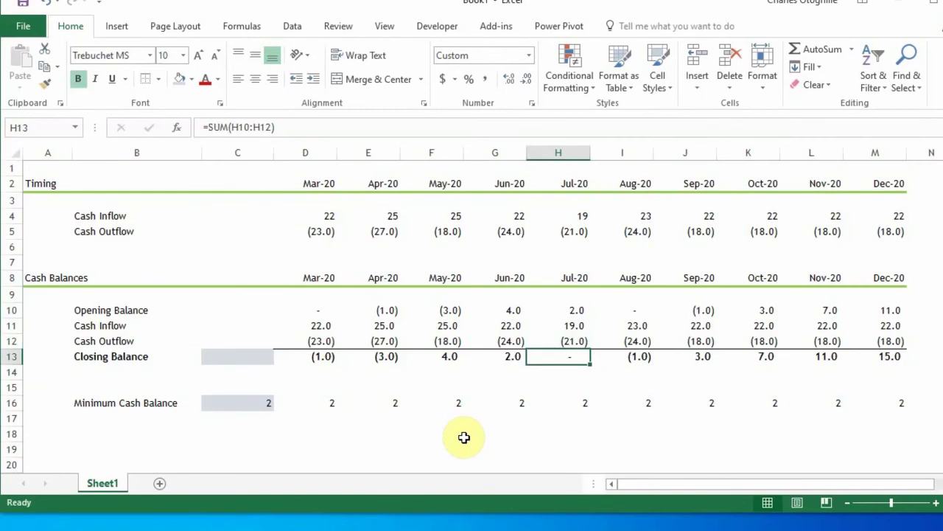
{"action": "key", "text": "Down"}
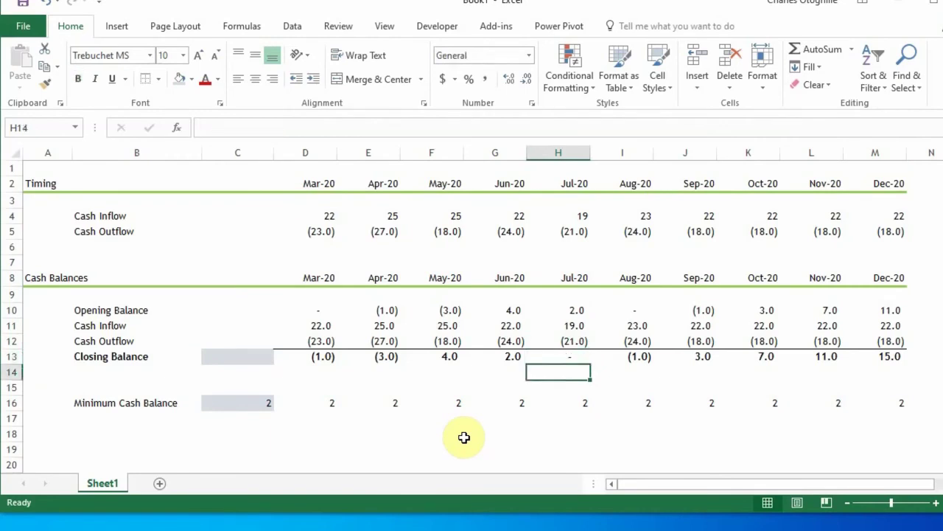
{"action": "key", "text": "Up"}
{"action": "key", "text": "Down"}
{"action": "key", "text": "Down"}
{"action": "key", "text": "Down"}
Review the minimum cash balances for the months from Jul-20 onward, returning to the Mar-20 column
{"action": "key", "text": "Right"}
{"action": "key", "text": "Down"}
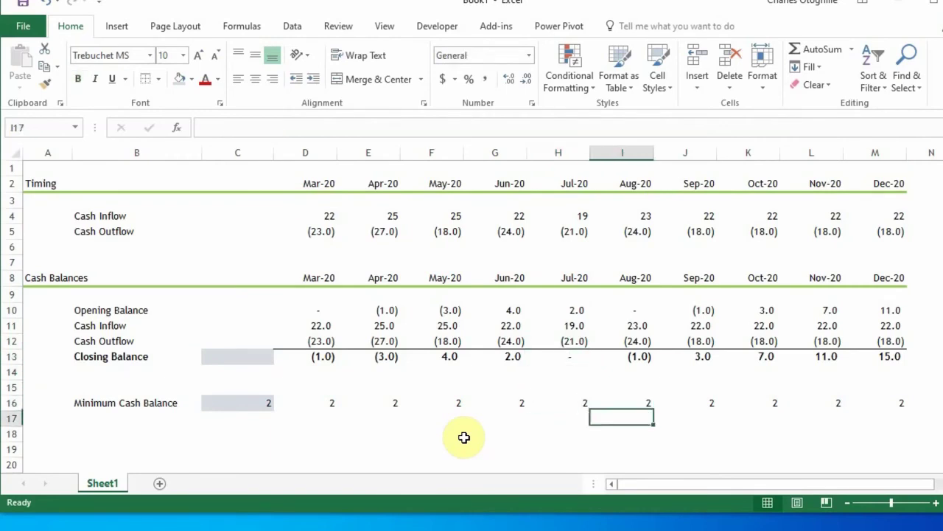
{"action": "key", "text": "Down"}
{"action": "key", "text": "Up"}
{"action": "key", "text": "Up"}
{"action": "key", "text": "Left"}
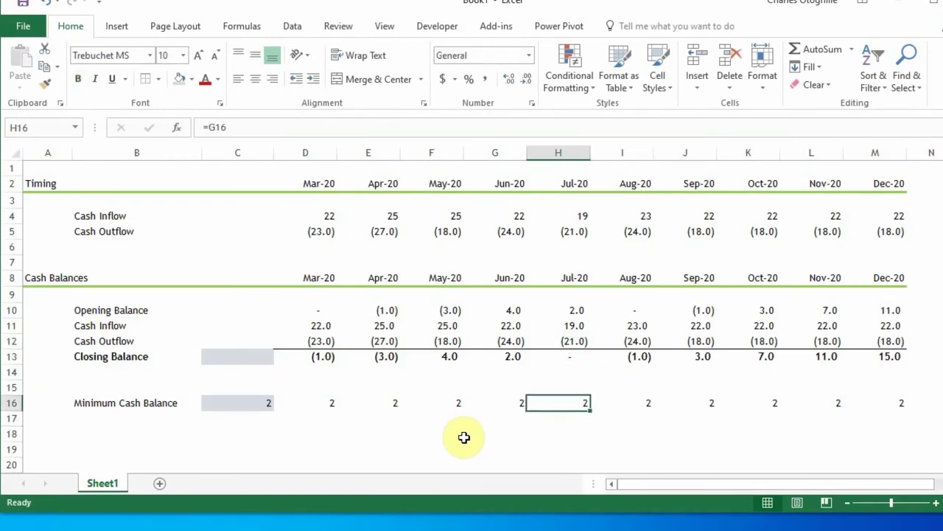
{"action": "key", "text": "Right"}
{"action": "key", "text": "Right"}
{"action": "key", "text": "Right"}
{"action": "key", "text": "Right"}
{"action": "key", "text": "Right"}
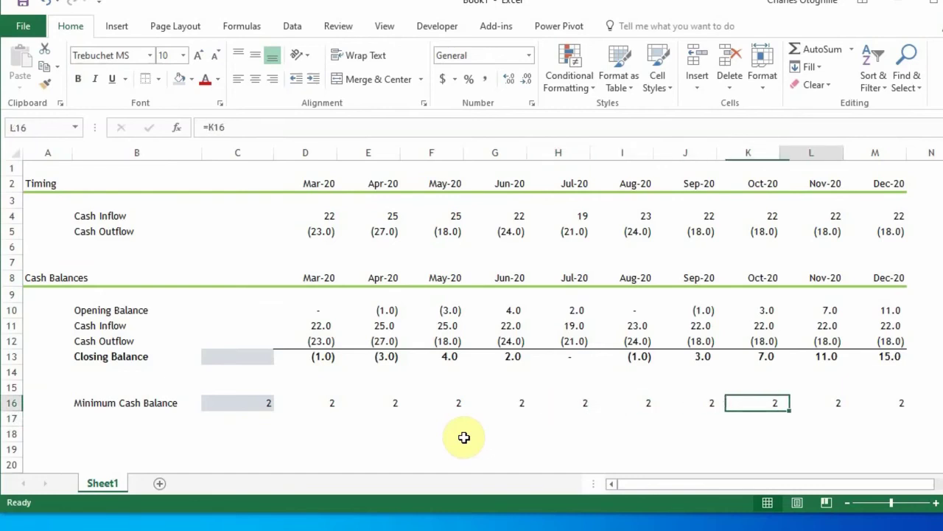
{"action": "key", "text": "Left"}
{"action": "key", "text": "Left"}
{"action": "key", "text": "Left"}
{"action": "key", "text": "Left"}
{"action": "key", "text": "Left"}
{"action": "key", "text": "Left"}
{"action": "key", "text": "Left"}
{"action": "key", "text": "Left"}
{"action": "key", "text": "Left"}
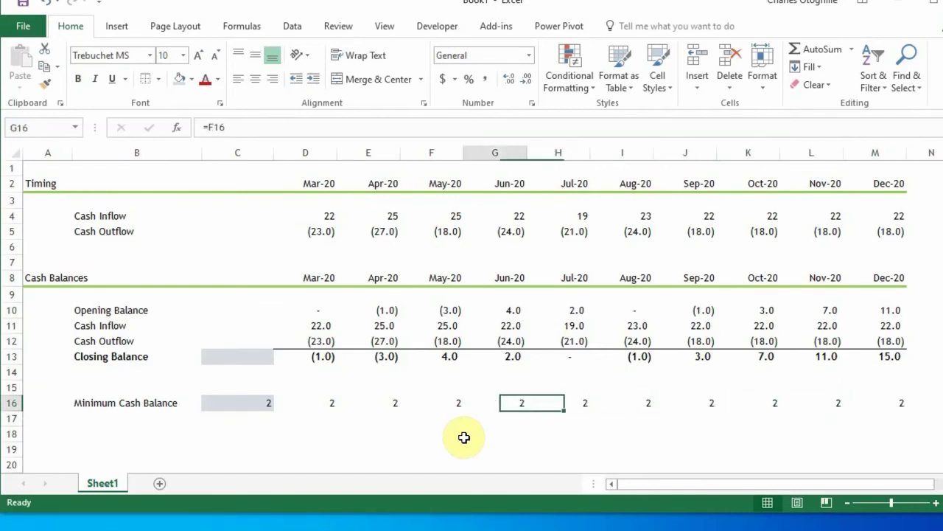
{"action": "key", "text": "Down"}
{"action": "key", "text": "Down"}
{"action": "key", "text": "Down"}
{"action": "key", "text": "Down"}
{"action": "key", "text": "Down"}
{"action": "key", "text": "Down"}
{"action": "key", "text": "Down"}
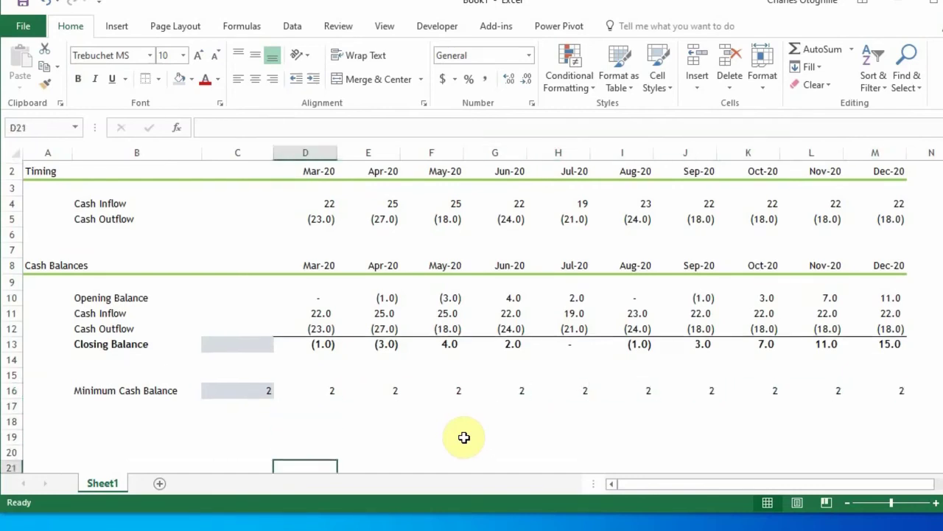
{"action": "key", "text": "Up"}
{"action": "key", "text": "Up"}
{"action": "key", "text": "Up"}
{"action": "key", "text": "Up"}
{"action": "key", "text": "Up"}
{"action": "key", "text": "Up"}
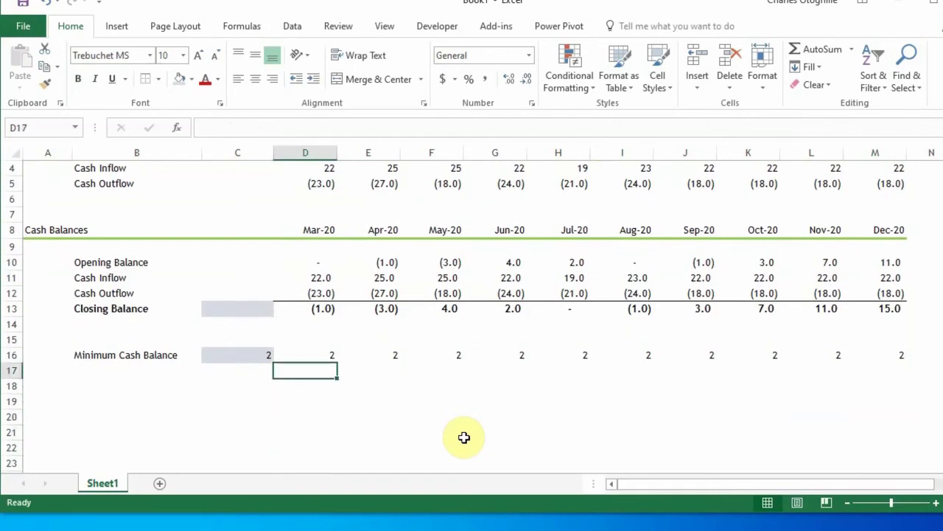
Enter the label Credit Borrowing Requirement in B19, below the minimum cash balance row
{"action": "key", "text": "Down"}
{"action": "key", "text": "Down"}
{"action": "key", "text": "Left"}
{"action": "key", "text": "Left"}
{"action": "key", "text": "Left"}
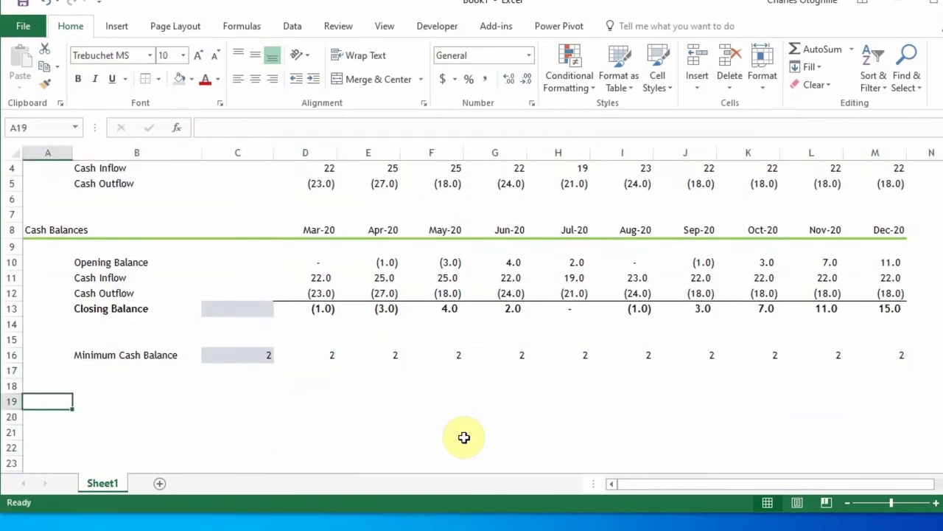
{"action": "key", "text": "Right"}
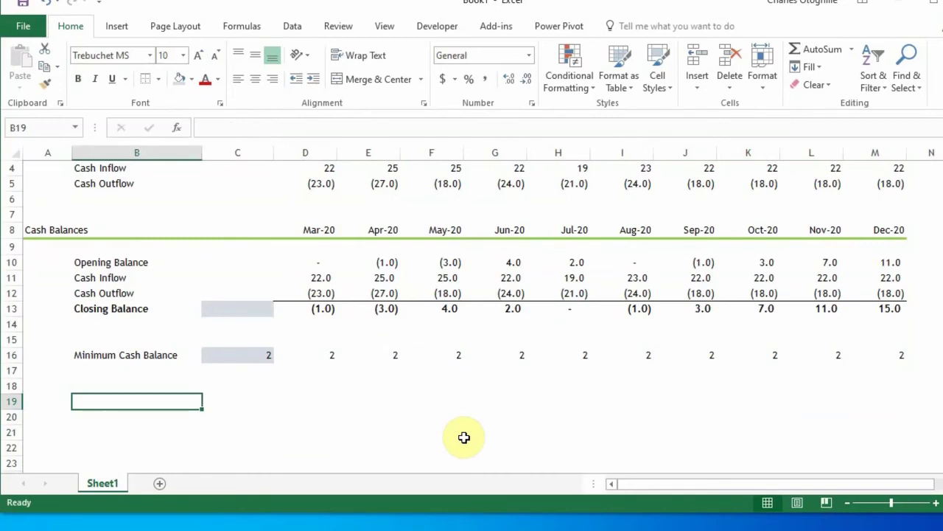
{"action": "type", "text": "Credit"}
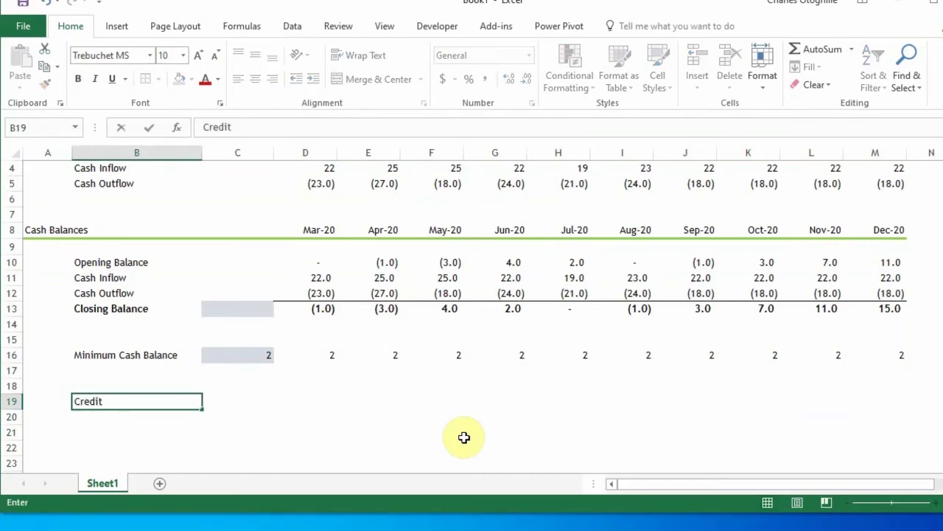
{"action": "type", "text": " Borrowing Re"}
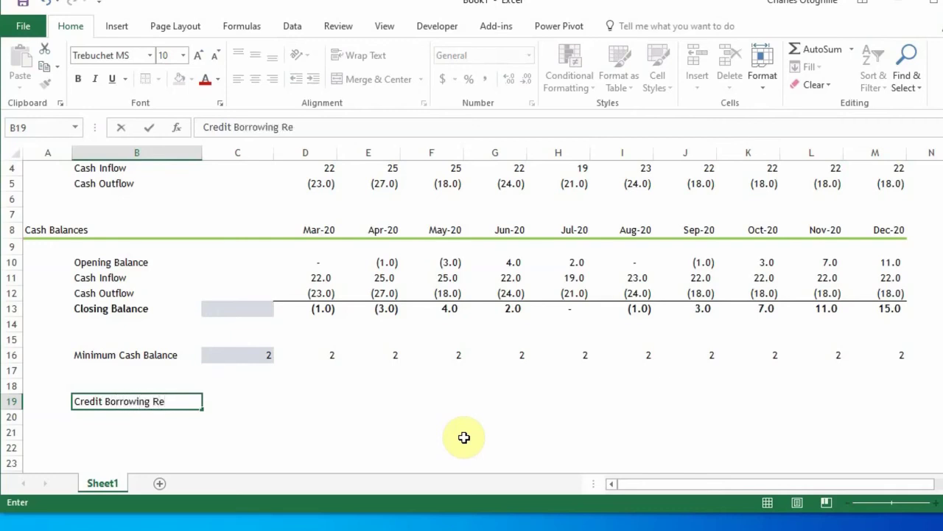
{"action": "type", "text": "quirement"}
{"action": "key", "text": "Return"}
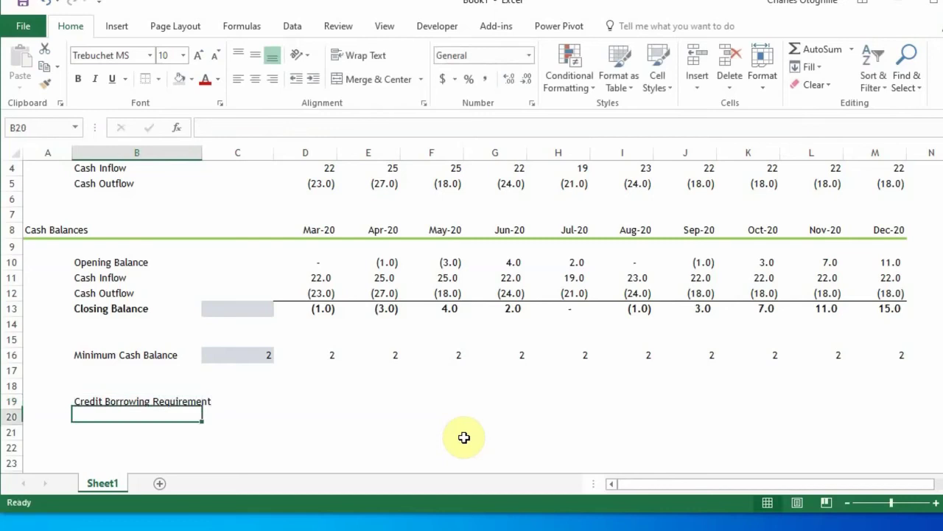
Compare the Mar-20 closing balance in D13 with the Mar-20 minimum cash balance in D16
{"action": "key", "text": "Up"}
{"action": "key", "text": "Up"}
{"action": "key", "text": "Right"}
{"action": "key", "text": "Right"}
{"action": "key", "text": "Down"}
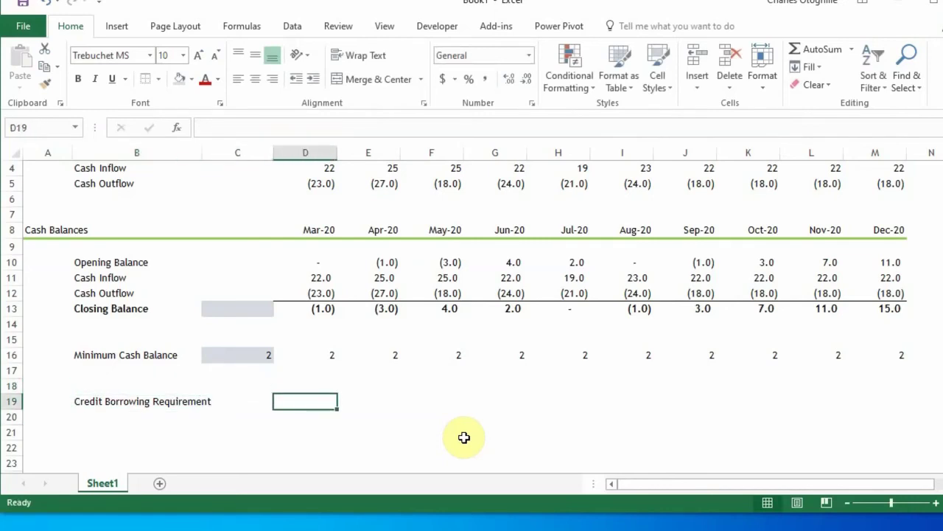
{"action": "key", "text": "Up"}
{"action": "key", "text": "Up"}
{"action": "key", "text": "Up"}
{"action": "key", "text": "Up"}
{"action": "key", "text": "Up"}
{"action": "key", "text": "Up"}
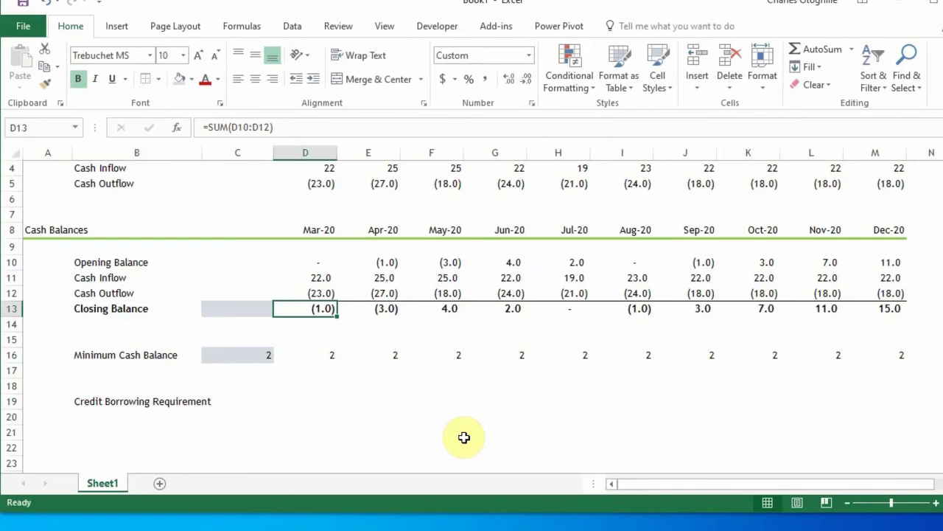
{"action": "key", "text": "Down"}
{"action": "key", "text": "Down"}
{"action": "key", "text": "Down"}
{"action": "key", "text": "Down"}
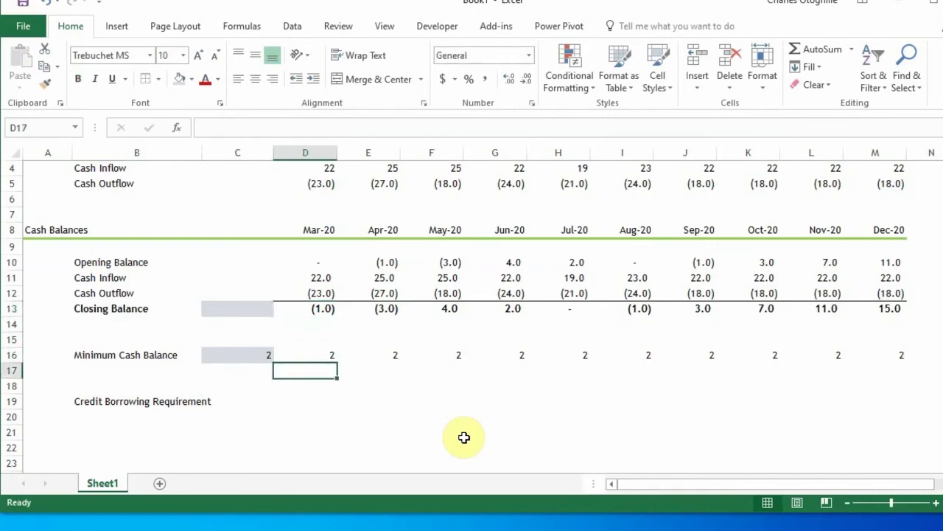
{"action": "key", "text": "Up"}
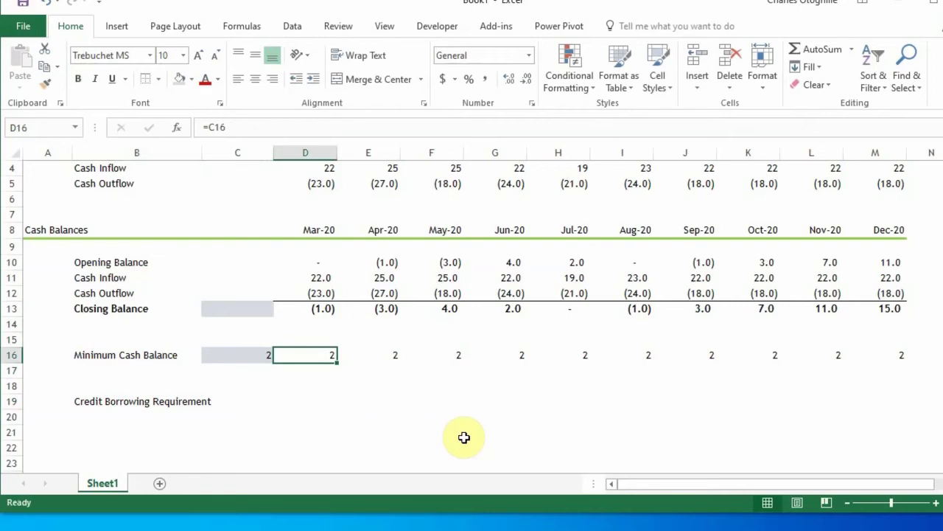
{"action": "key", "text": "Down"}
{"action": "key", "text": "Down"}
{"action": "key", "text": "Down"}
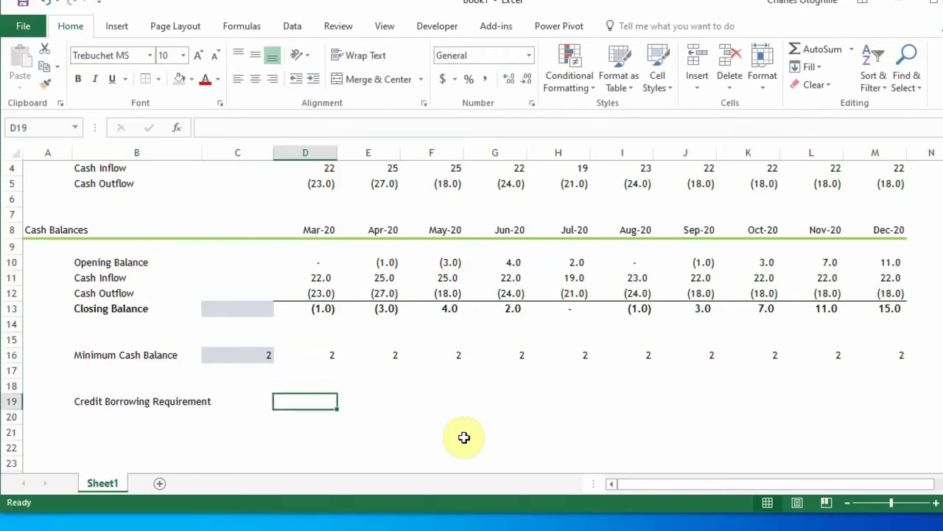
Calculate the Mar-20 credit borrowing requirement in D19 with the formula =D13-D16
{"action": "type", "text": "="}
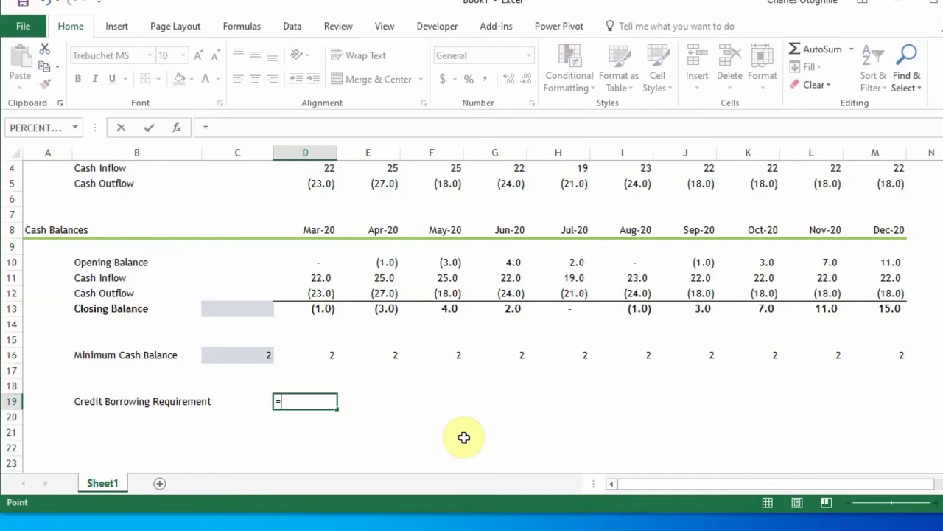
{"action": "key", "text": "Up"}
{"action": "key", "text": "Up"}
{"action": "key", "text": "Up"}
{"action": "key", "text": "Up"}
{"action": "key", "text": "Up"}
{"action": "key", "text": "Up"}
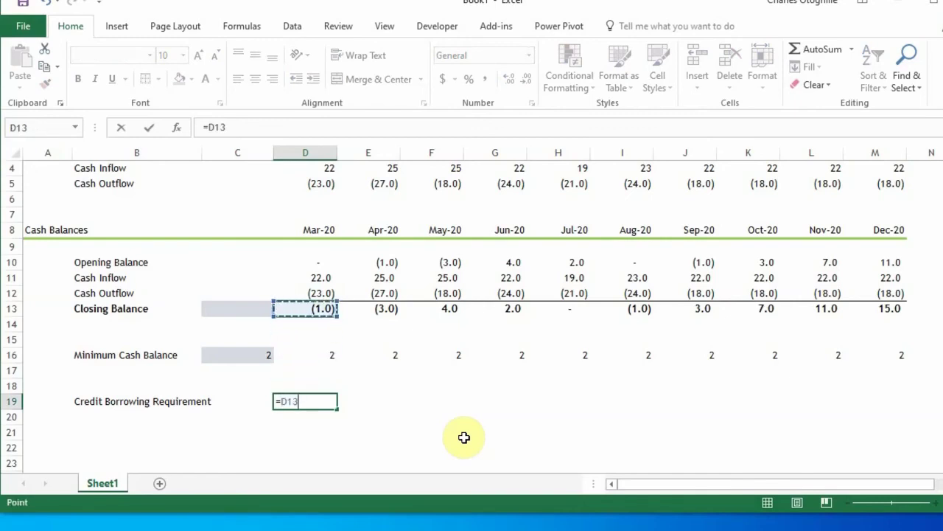
{"action": "type", "text": "-"}
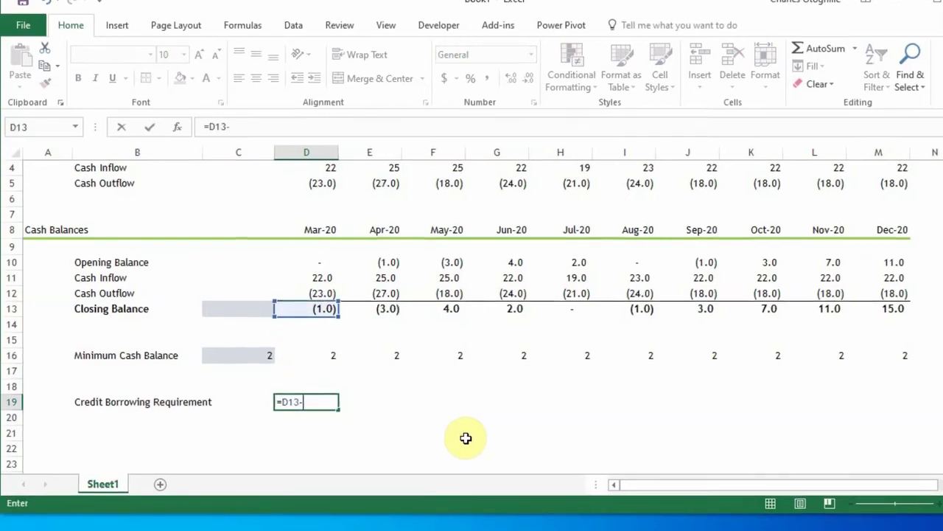
{"action": "key", "text": "Up"}
{"action": "key", "text": "Up"}
{"action": "key", "text": "Up"}
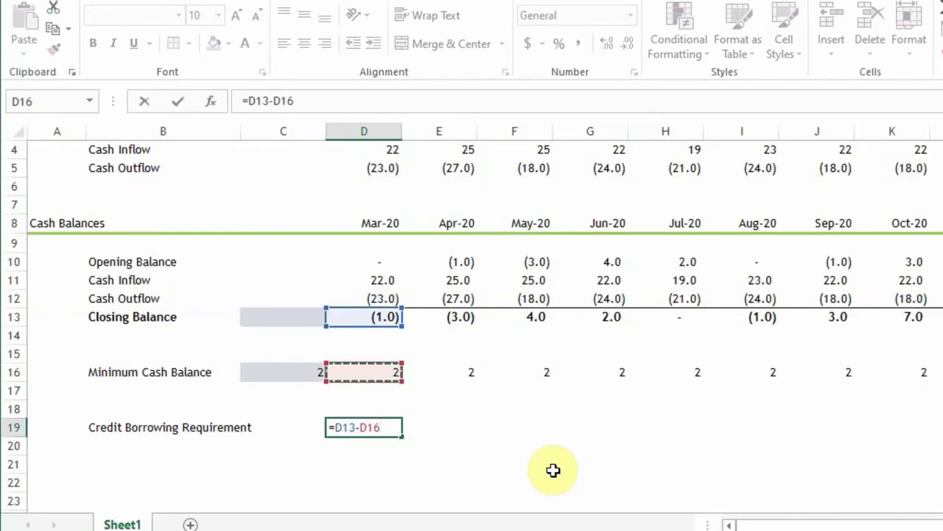
{"action": "key", "text": "Return"}
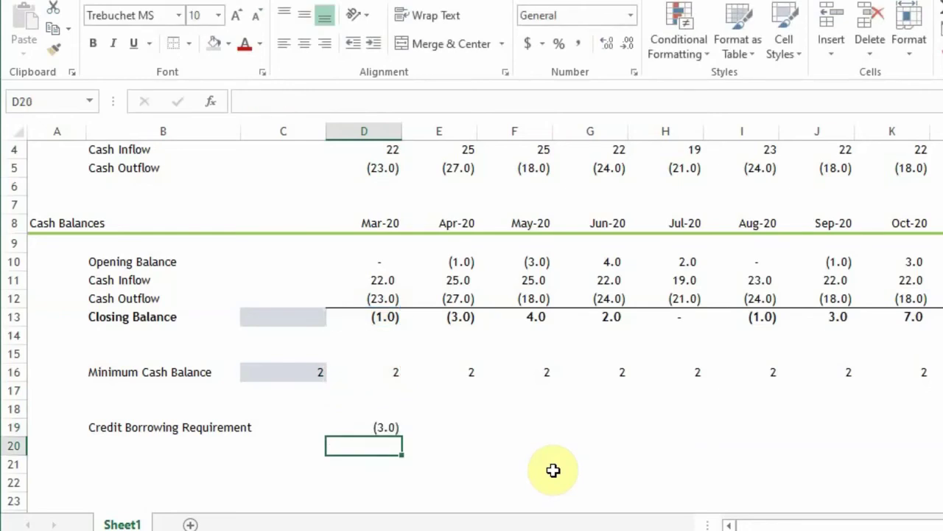
Fill the credit borrowing requirement formula in D19 across row 19 through Dec-20
{"action": "key", "text": "Up"}
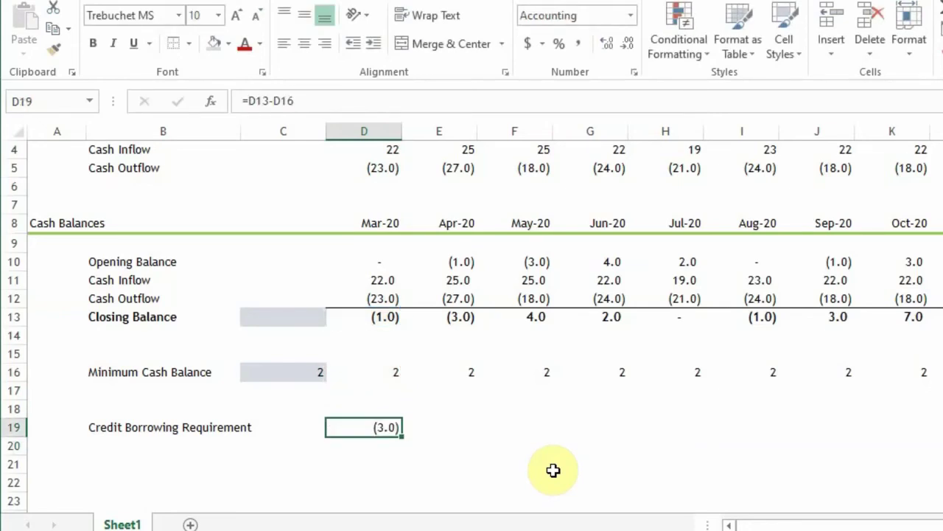
{"action": "key", "text": "shift+Right"}
{"action": "key", "text": "shift+Right"}
{"action": "key", "text": "shift+Right"}
{"action": "key", "text": "shift+Right"}
{"action": "key", "text": "shift+Right"}
{"action": "key", "text": "shift+Right"}
{"action": "key", "text": "shift+Right"}
{"action": "key", "text": "shift+Right"}
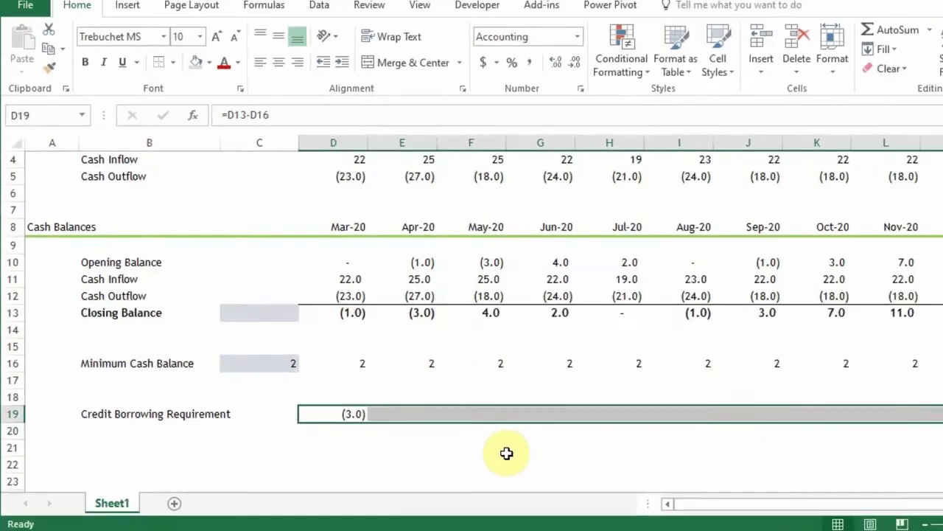
{"action": "key", "text": "ctrl+r"}
{"action": "key", "text": "Down"}
{"action": "key", "text": "Down"}
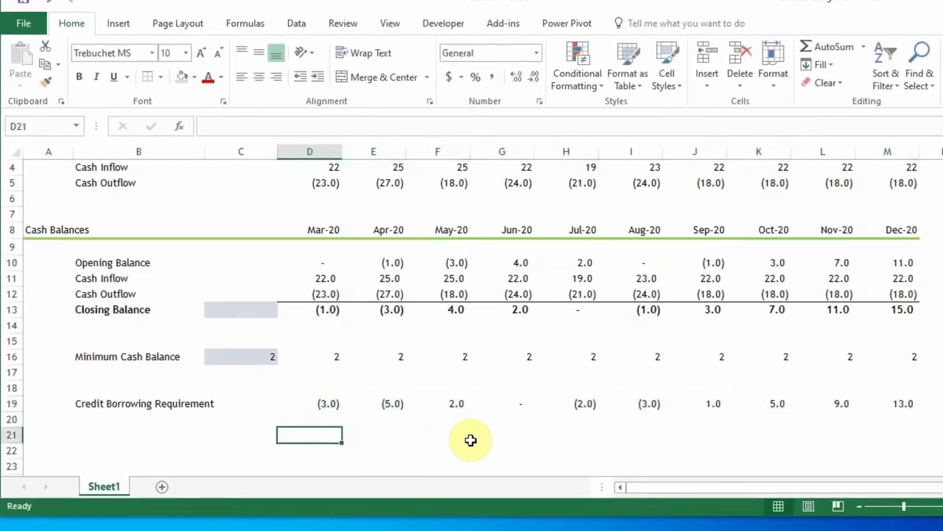
Examine the credit borrowing requirement values in row 19 from Mar-20 through Dec-20 for positive and negative results
{"action": "key", "text": "Up"}
{"action": "key", "text": "Up"}
{"action": "key", "text": "Right"}
{"action": "key", "text": "Right"}
{"action": "key", "text": "Right"}
{"action": "key", "text": "Left"}
{"action": "key", "text": "Left"}
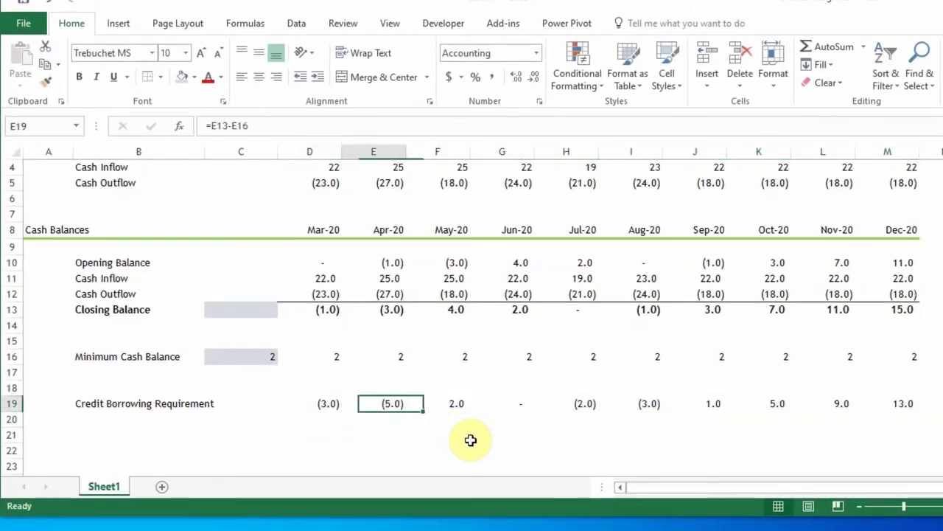
{"action": "key", "text": "Right"}
{"action": "key", "text": "Right"}
{"action": "key", "text": "Right"}
{"action": "key", "text": "Right"}
{"action": "key", "text": "Right"}
{"action": "key", "text": "Right"}
{"action": "key", "text": "Right"}
{"action": "key", "text": "Right"}
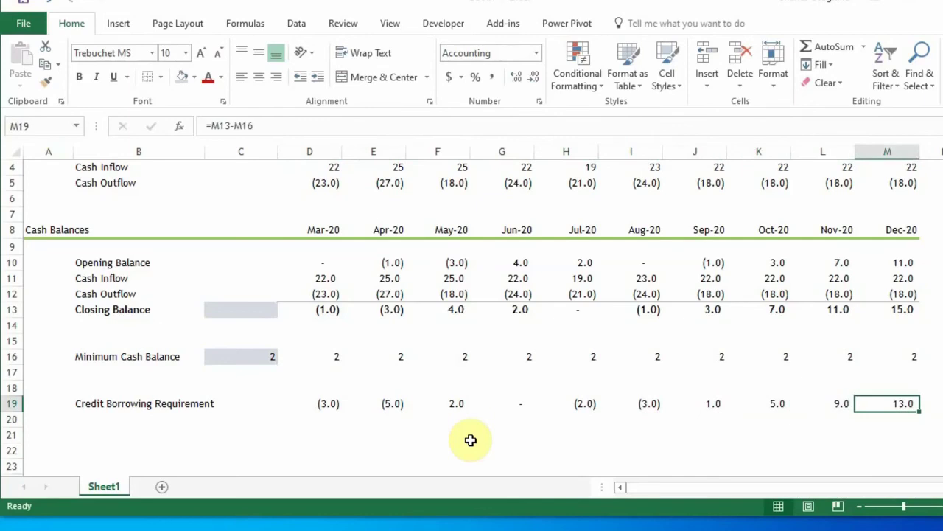
{"action": "key", "text": "Left"}
{"action": "key", "text": "Left"}
{"action": "key", "text": "Left"}
{"action": "key", "text": "Left"}
{"action": "key", "text": "Left"}
{"action": "key", "text": "Left"}
{"action": "key", "text": "Left"}
{"action": "key", "text": "Left"}
{"action": "key", "text": "Left"}
{"action": "key", "text": "Left"}
{"action": "key", "text": "Right"}
{"action": "key", "text": "Right"}
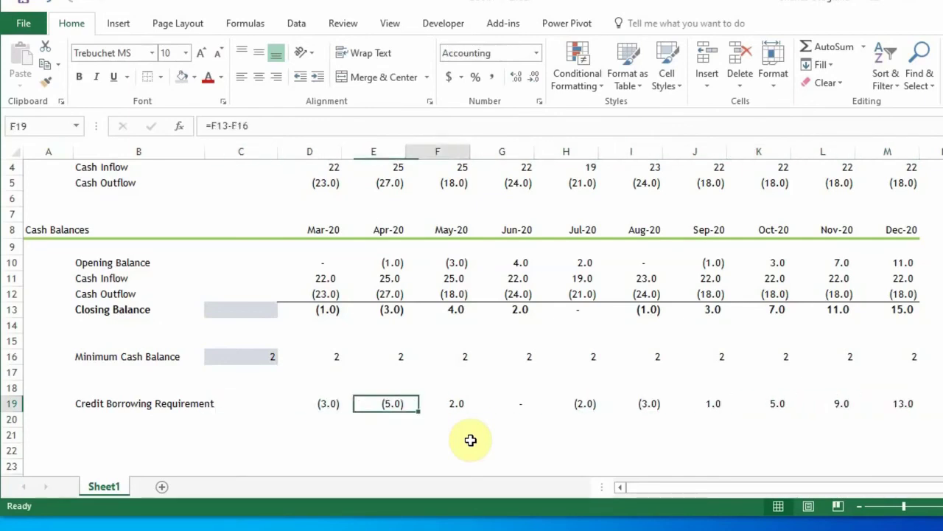
{"action": "key", "text": "Right"}
{"action": "key", "text": "Left"}
{"action": "key", "text": "Left"}
{"action": "key", "text": "Left"}
{"action": "key", "text": "Left"}
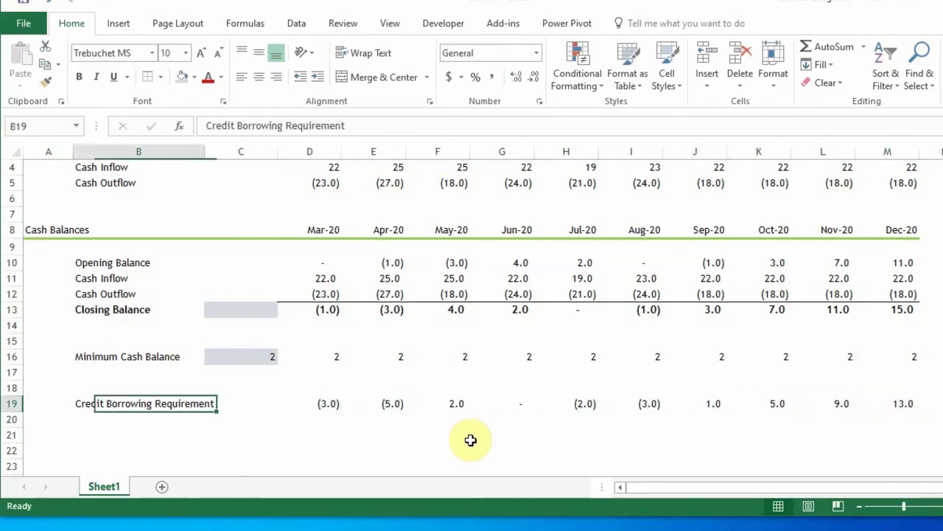
{"action": "key", "text": "Right"}
{"action": "key", "text": "Right"}
{"action": "key", "text": "Right"}
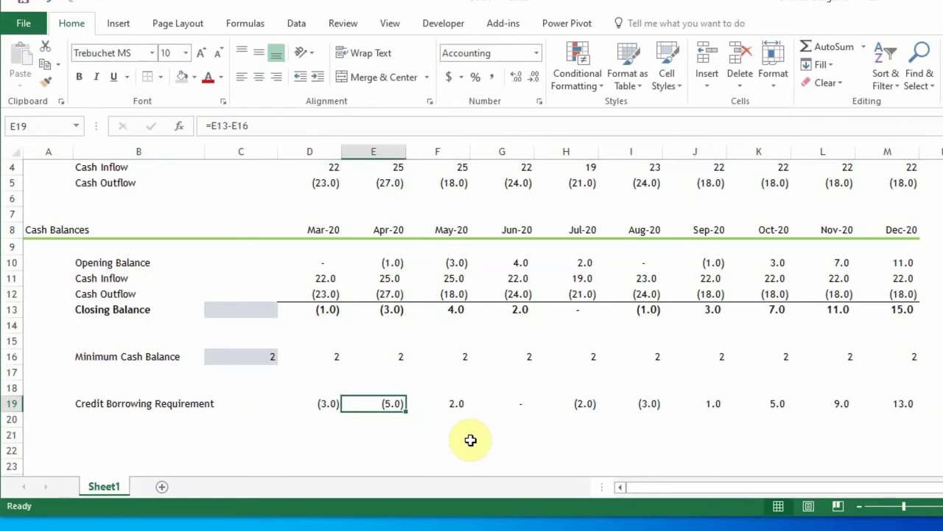
Change the Mar-20 credit borrowing requirement formula in D19 to =MIN(D13-D16,0)
{"action": "key", "text": "Left"}
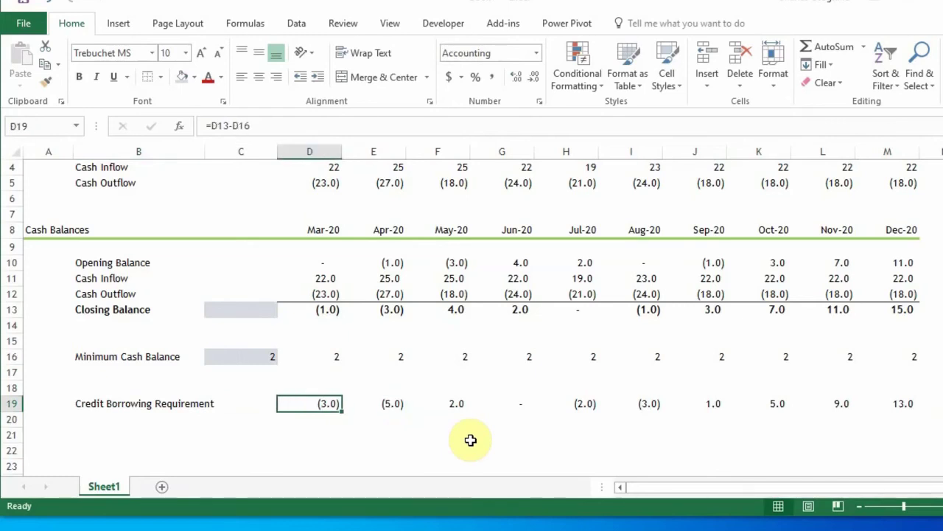
{"action": "left_click", "coordinate": [211, 126]}
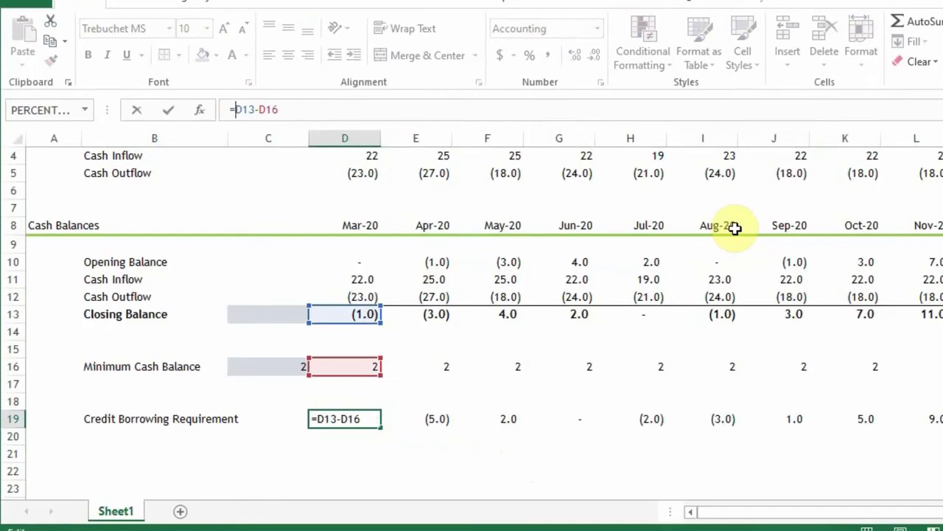
{"action": "type", "text": "min"}
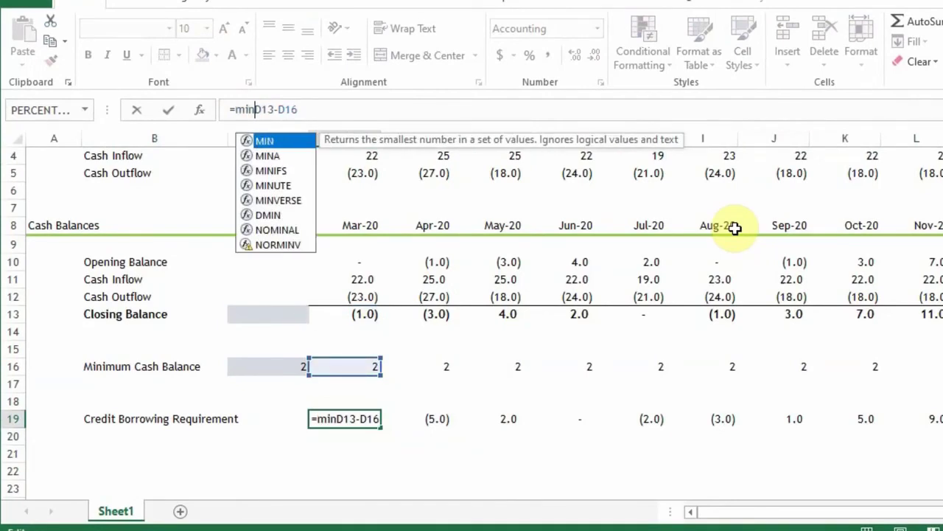
{"action": "type", "text": "("}
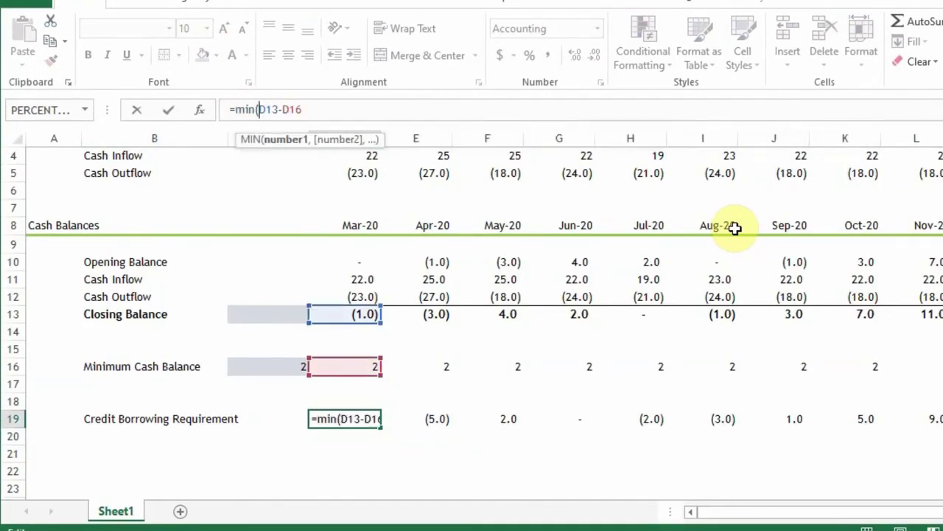
{"action": "key", "text": "BackSpace"}
{"action": "key", "text": "BackSpace"}
{"action": "key", "text": "BackSpace"}
{"action": "key", "text": "BackSpace"}
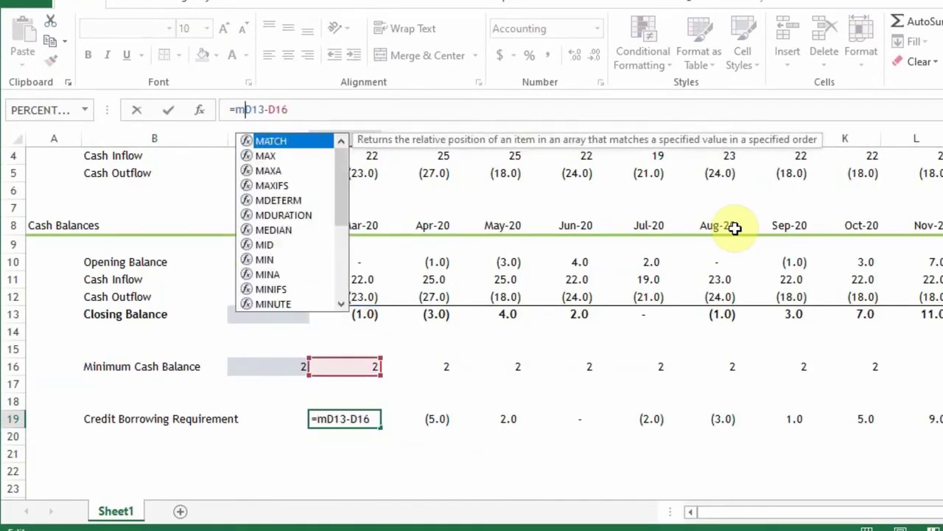
{"action": "type", "text": "min"}
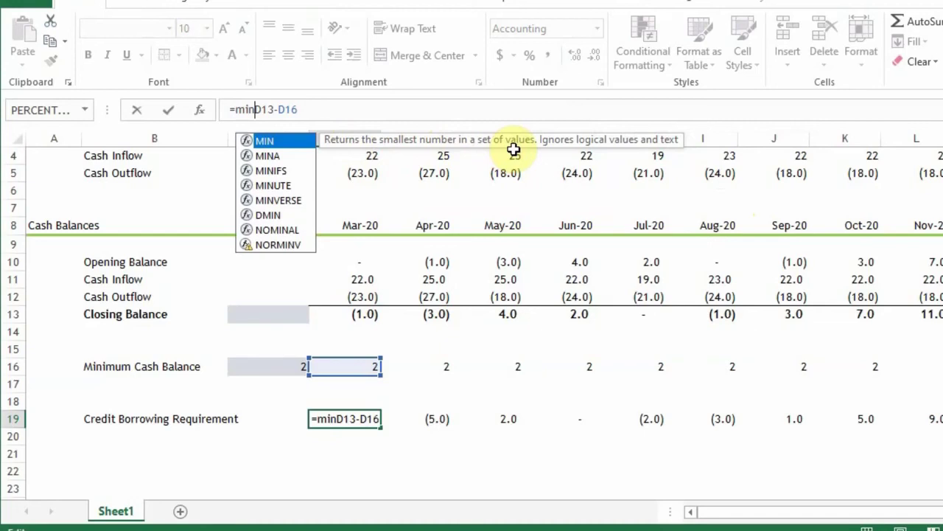
{"action": "type", "text": "("}
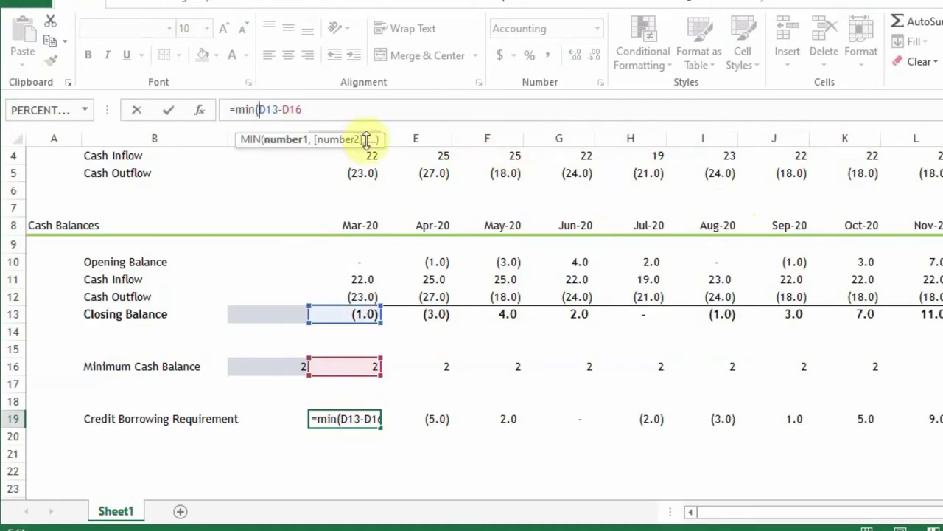
{"action": "left_click", "coordinate": [339, 111]}
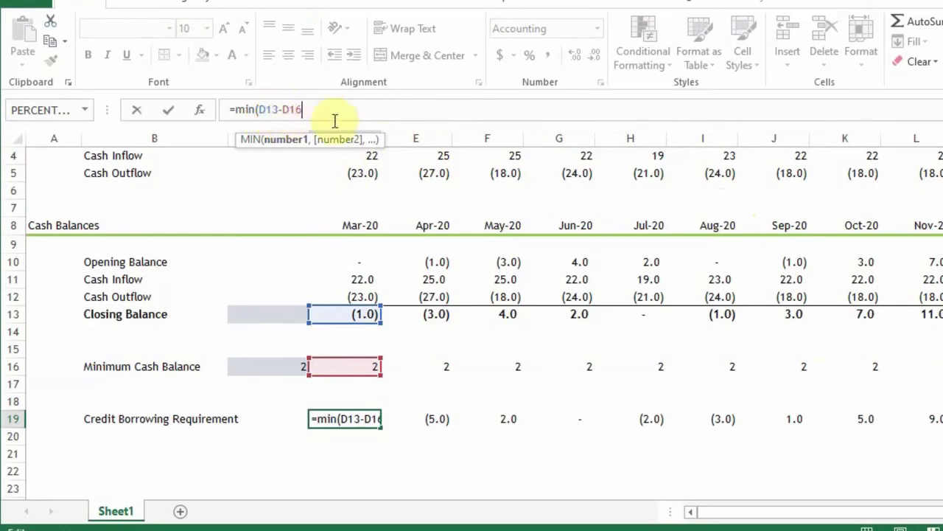
{"action": "type", "text": ",0"}
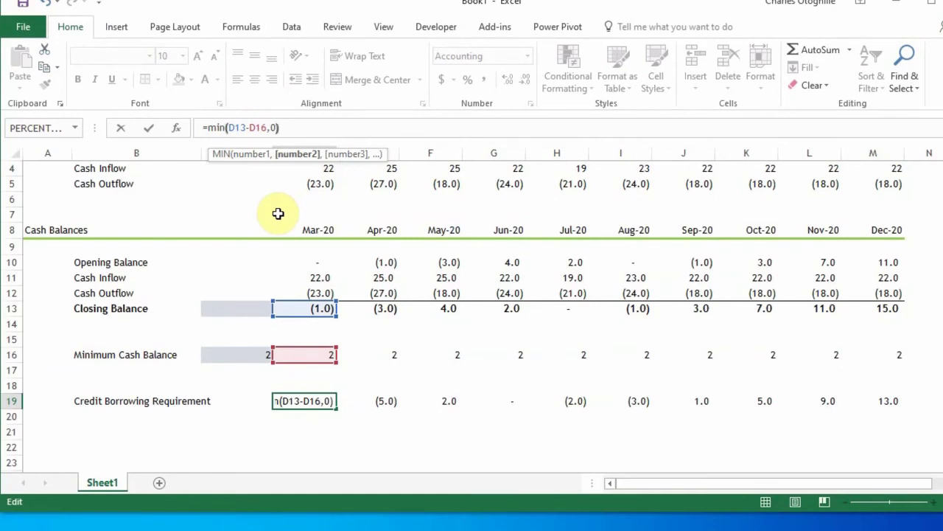
{"action": "type", "text": ")"}
{"action": "key", "text": "Return"}
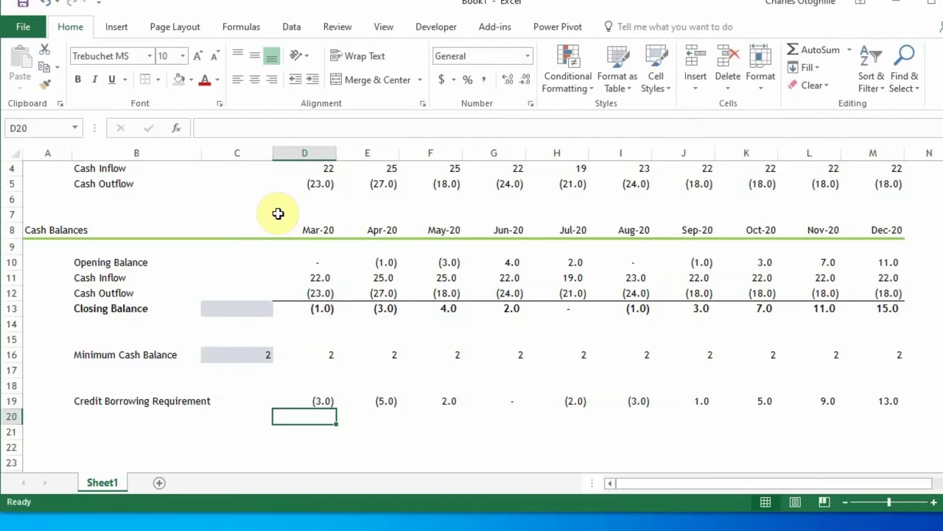
Fill the MIN formula from D19 across the credit borrowing requirement row through Dec-20 in M19
{"action": "key", "text": "Up"}
{"action": "key", "text": "shift+Right"}
{"action": "key", "text": "shift+Right"}
{"action": "key", "text": "shift+Right"}
{"action": "key", "text": "shift+Right"}
{"action": "key", "text": "shift+Right"}
{"action": "key", "text": "shift+Right"}
{"action": "key", "text": "shift+Right"}
{"action": "key", "text": "shift+Right"}
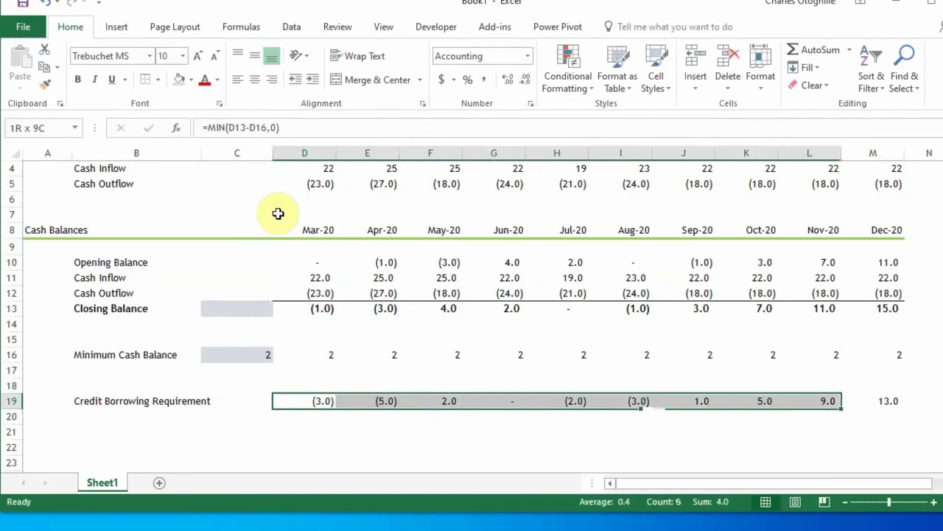
{"action": "key", "text": "shift+Right"}
{"action": "key", "text": "ctrl+r"}
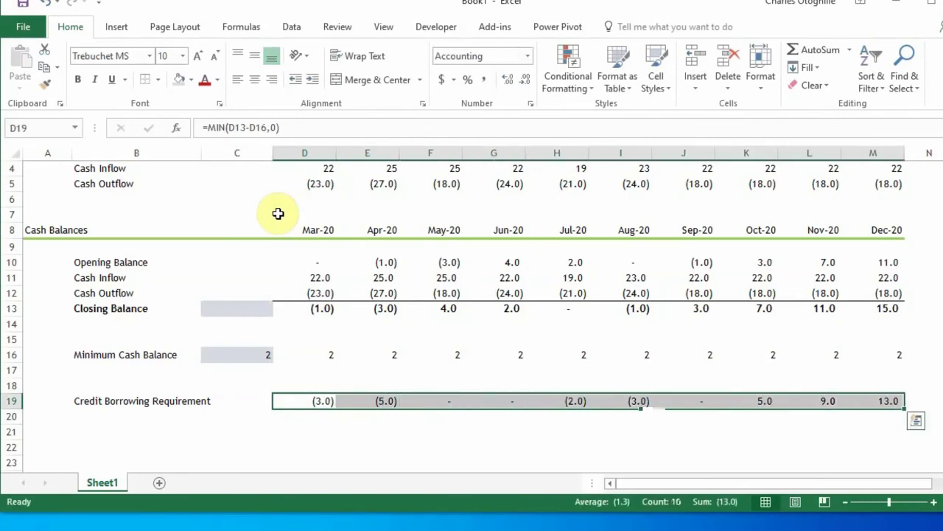
{"action": "key", "text": "Down"}
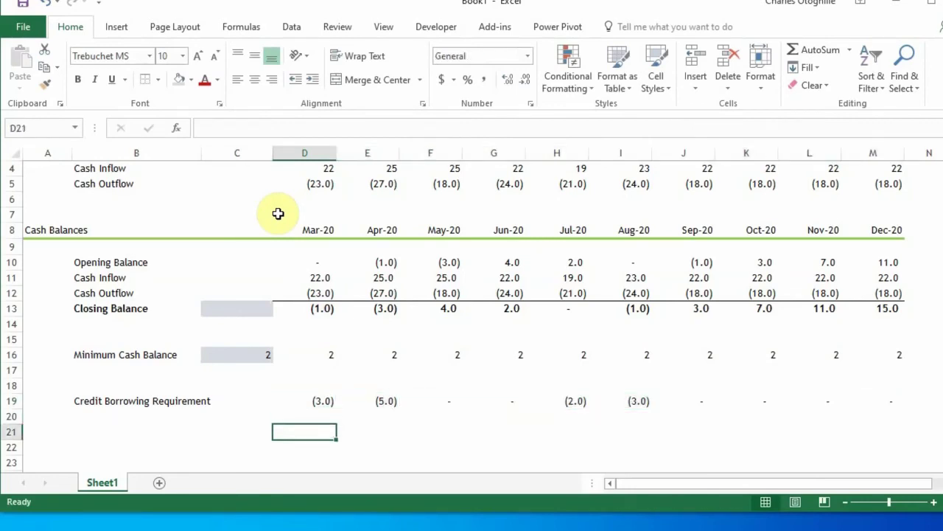
Review the MIN-based credit borrowing requirement results month by month along row 19
{"action": "key", "text": "Up"}
{"action": "key", "text": "Right"}
{"action": "key", "text": "Right"}
{"action": "key", "text": "Right"}
{"action": "key", "text": "Right"}
{"action": "key", "text": "Right"}
{"action": "key", "text": "Right"}
{"action": "key", "text": "Right"}
{"action": "key", "text": "Right"}
{"action": "key", "text": "Right"}
{"action": "key", "text": "Right"}
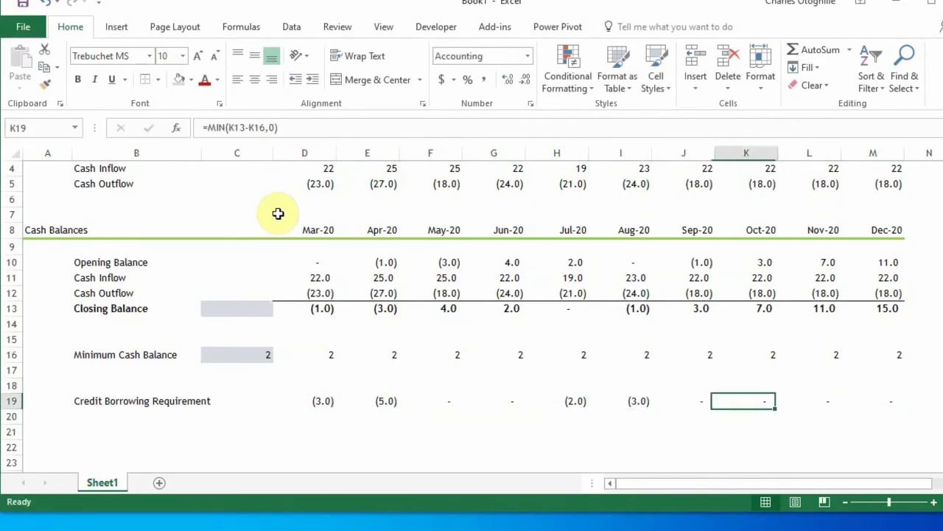
{"action": "key", "text": "Left"}
{"action": "key", "text": "Left"}
{"action": "key", "text": "Left"}
{"action": "key", "text": "Left"}
{"action": "key", "text": "Left"}
{"action": "key", "text": "Left"}
{"action": "key", "text": "Left"}
{"action": "key", "text": "Left"}
{"action": "key", "text": "Left"}
{"action": "key", "text": "Left"}
{"action": "key", "text": "Left"}
{"action": "key", "text": "Left"}
{"action": "key", "text": "Left"}
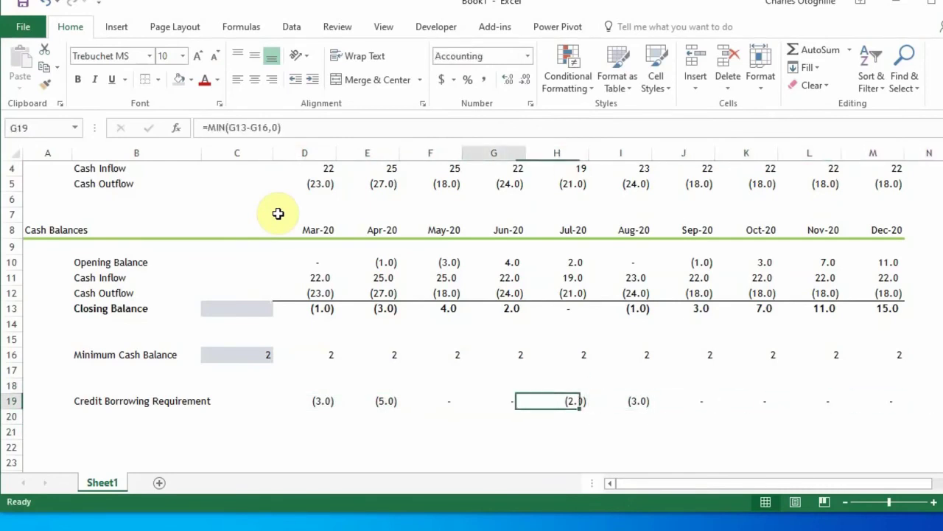
{"action": "key", "text": "Right"}
{"action": "key", "text": "Right"}
{"action": "key", "text": "Right"}
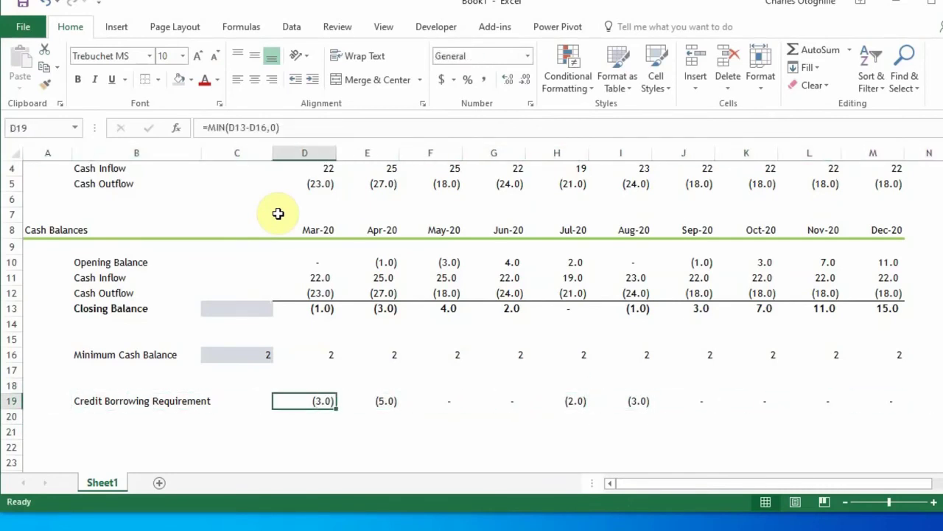
Enter the label Cash Available for Credit Paydowns in B20, directly below Credit Borrowing Requirement
{"action": "key", "text": "Down"}
{"action": "key", "text": "Down"}
{"action": "key", "text": "Down"}
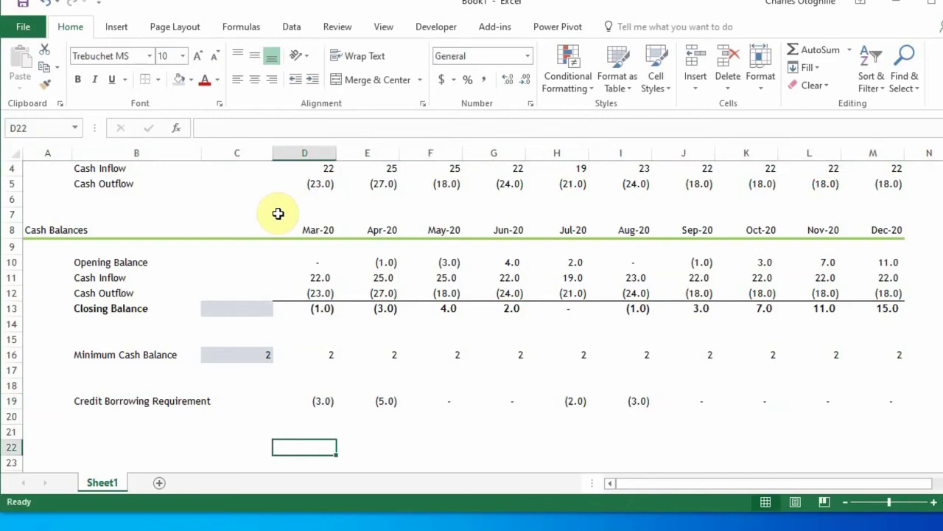
{"action": "key", "text": "Left"}
{"action": "key", "text": "Left"}
{"action": "key", "text": "Left"}
{"action": "key", "text": "Up"}
{"action": "key", "text": "Up"}
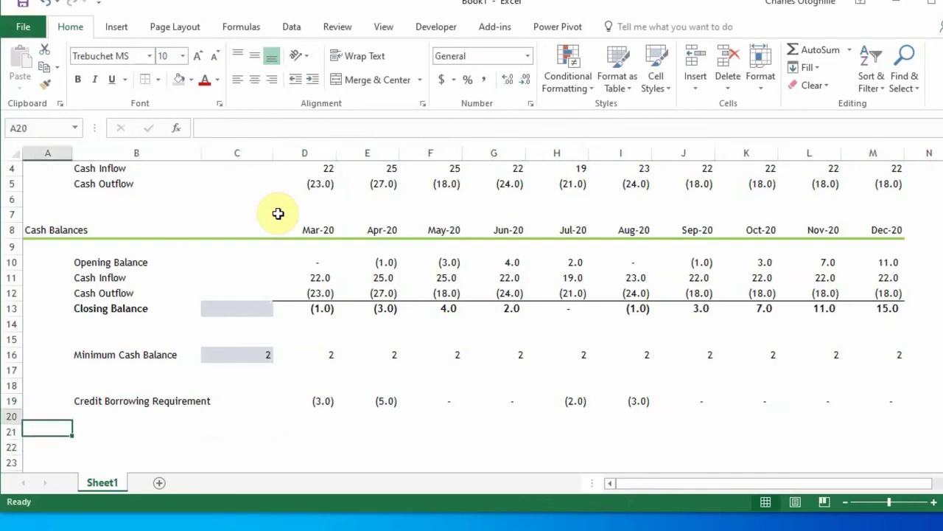
{"action": "key", "text": "Right"}
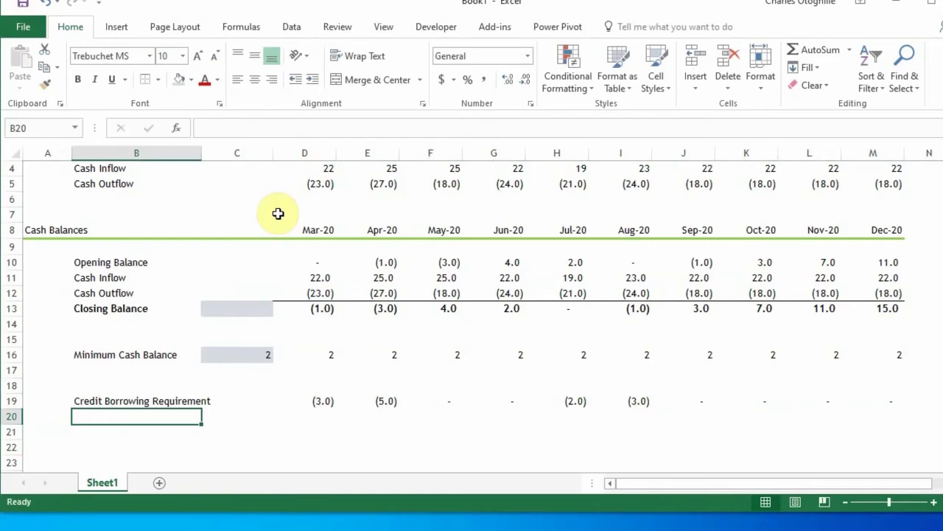
{"action": "type", "text": "Cash"}
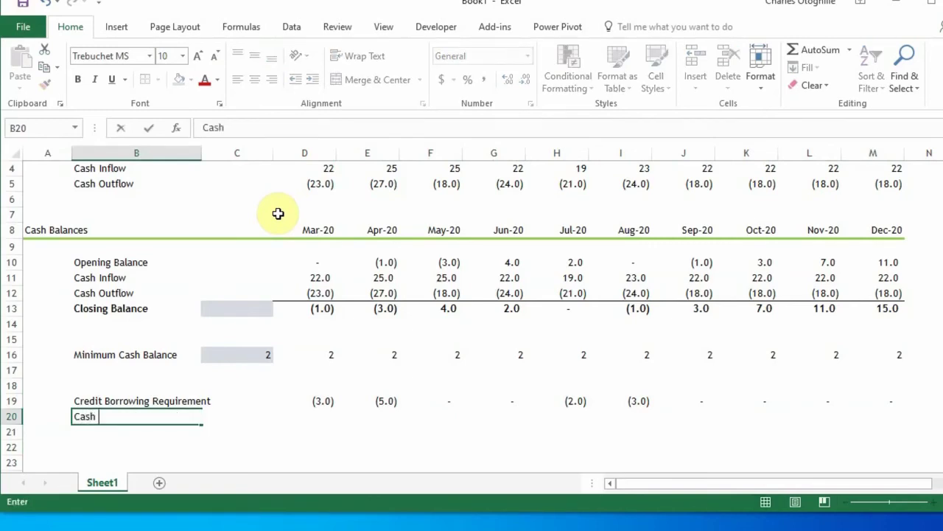
{"action": "type", "text": " Available for "}
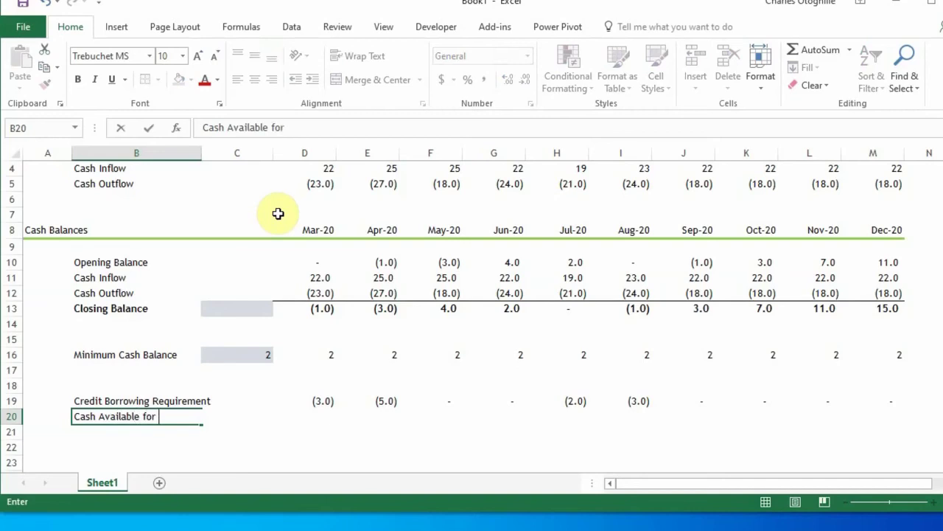
{"action": "type", "text": "Credit Paydowns"}
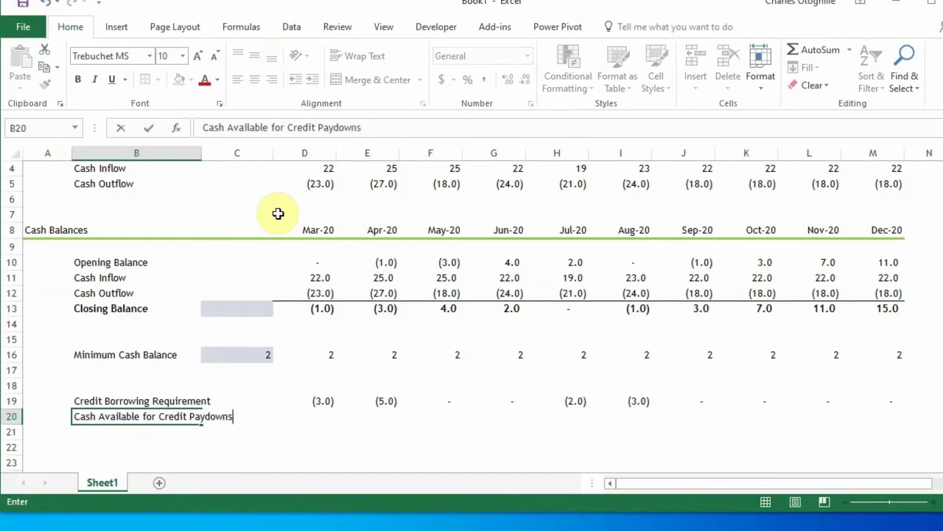
{"action": "key", "text": "Return"}
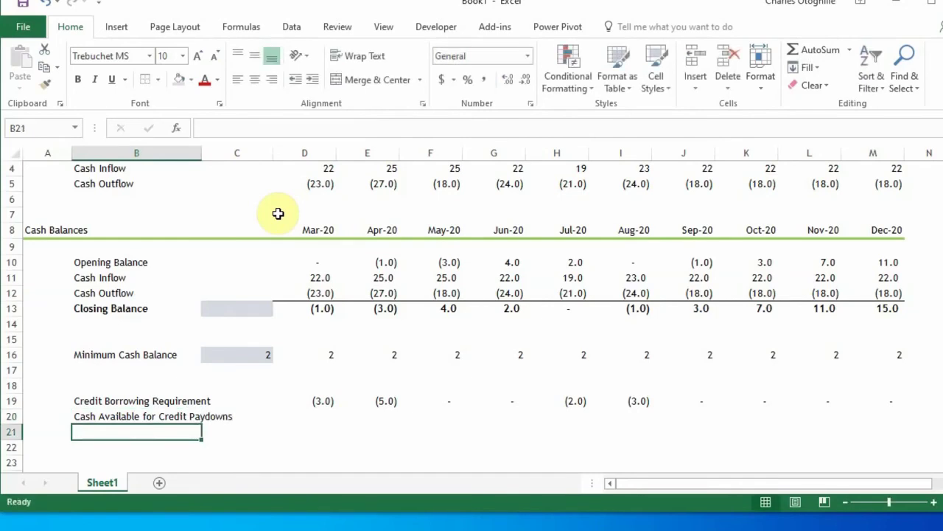
Copy the formula text =MIN(D13-D16,0) from D19 into D20 for the Mar-20 cash available for credit paydowns
{"action": "key", "text": "Up"}
{"action": "key", "text": "Up"}
{"action": "key", "text": "Right"}
{"action": "key", "text": "Down"}
{"action": "key", "text": "Down"}
{"action": "key", "text": "Up"}
{"action": "key", "text": "Right"}
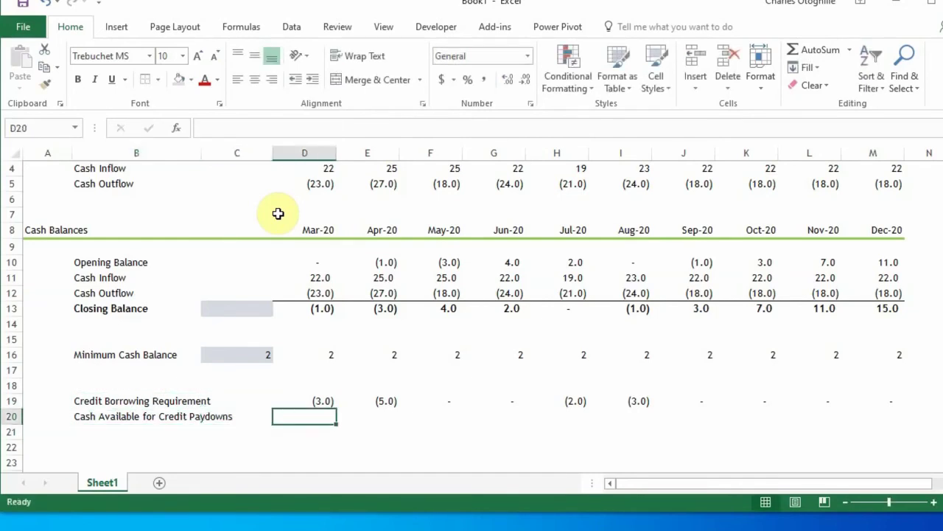
{"action": "key", "text": "Up"}
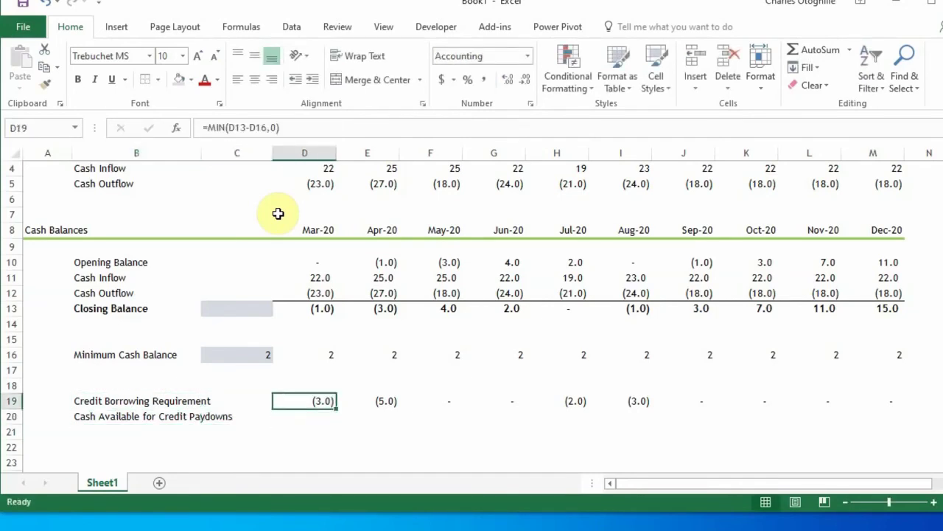
{"action": "left_click", "coordinate": [296, 127]}
{"action": "left_click_drag", "start_coordinate": [297, 128], "coordinate": [56, 125]}
{"action": "key", "text": "ctrl+c"}
{"action": "key", "text": "Escape"}
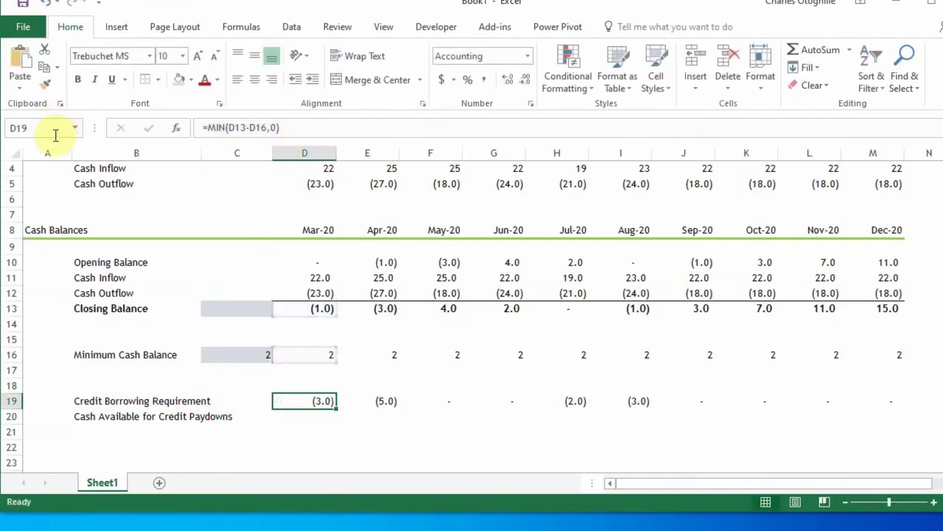
{"action": "left_click", "coordinate": [287, 420]}
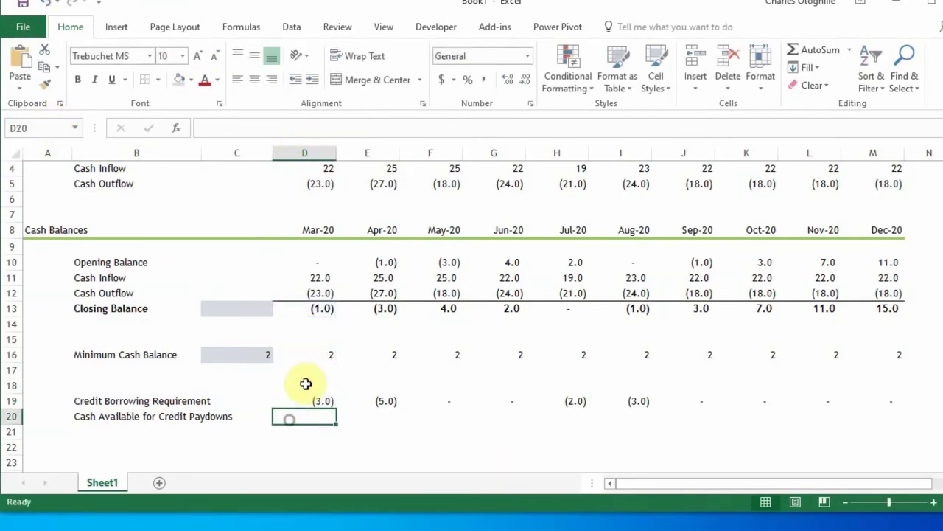
{"action": "left_click", "coordinate": [280, 127]}
{"action": "key", "text": "ctrl+v"}
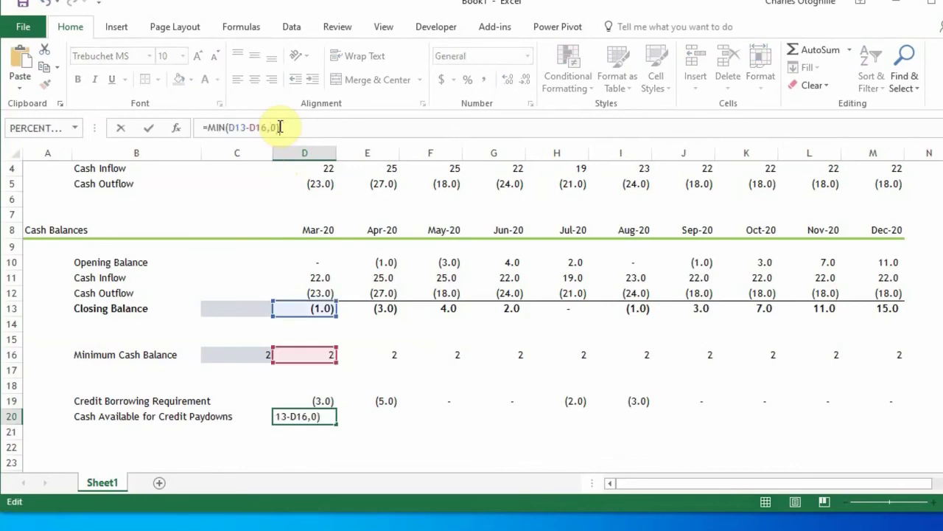
{"action": "key", "text": "Return"}
{"action": "key", "text": "Up"}
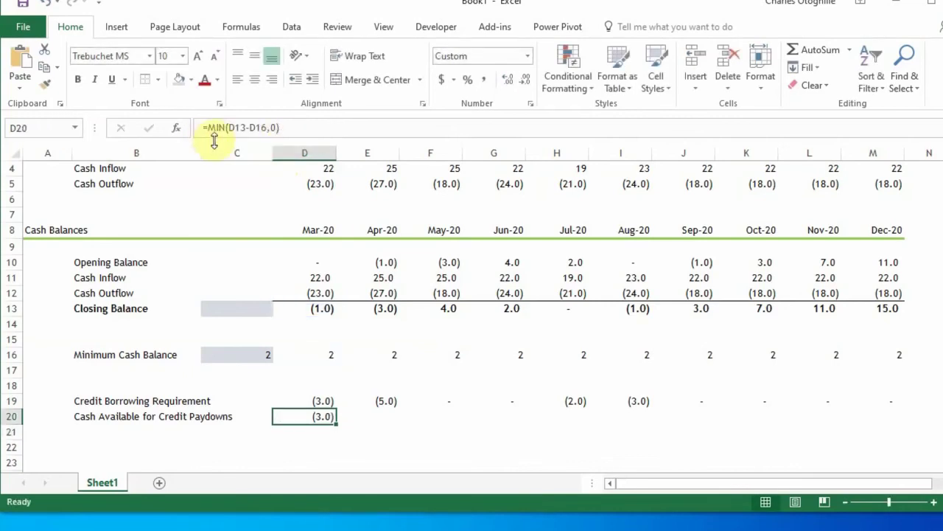
Replace MIN with MAX in D20 so the Mar-20 cash available for credit paydowns formula reads =MAX(D13-D16,0)
{"action": "left_click", "coordinate": [233, 127]}
{"action": "key", "text": "BackSpace"}
{"action": "key", "text": "BackSpace"}
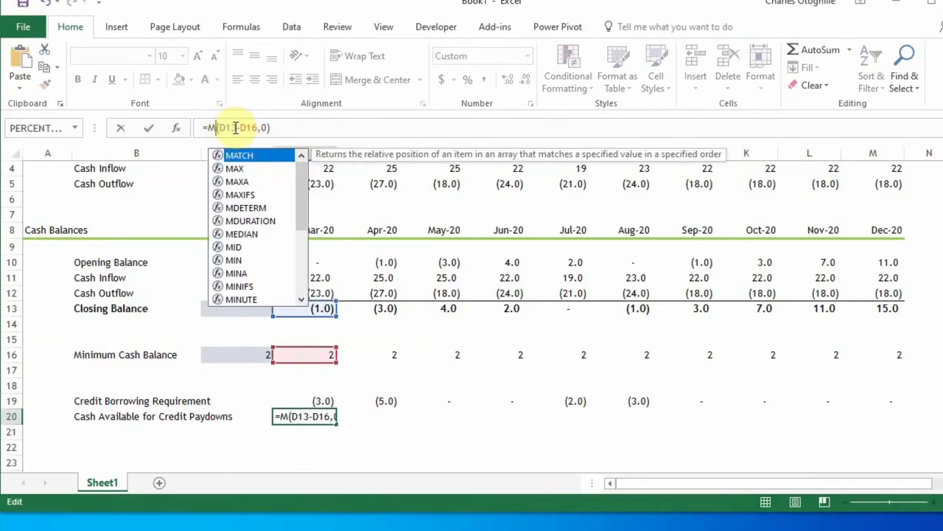
{"action": "type", "text": "a"}
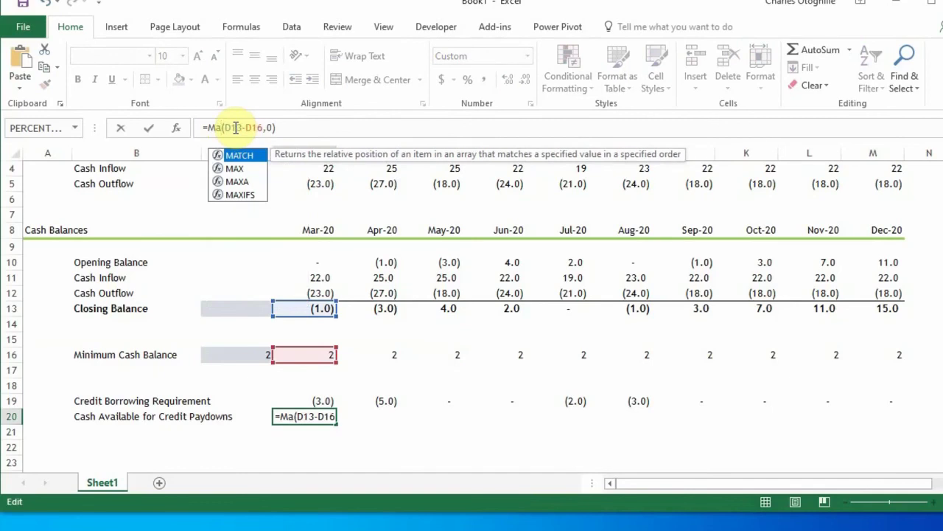
{"action": "type", "text": "x"}
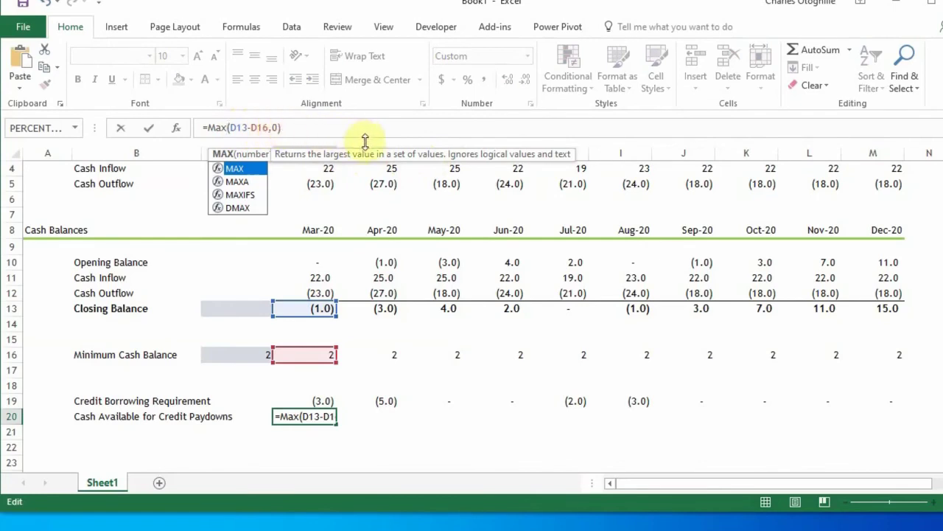
{"action": "key", "text": "Return"}
Fill the MAX formula from D20 across the cash available for credit paydowns row through Dec-20 in M20
{"action": "key", "text": "Up"}
{"action": "key", "text": "shift+Right"}
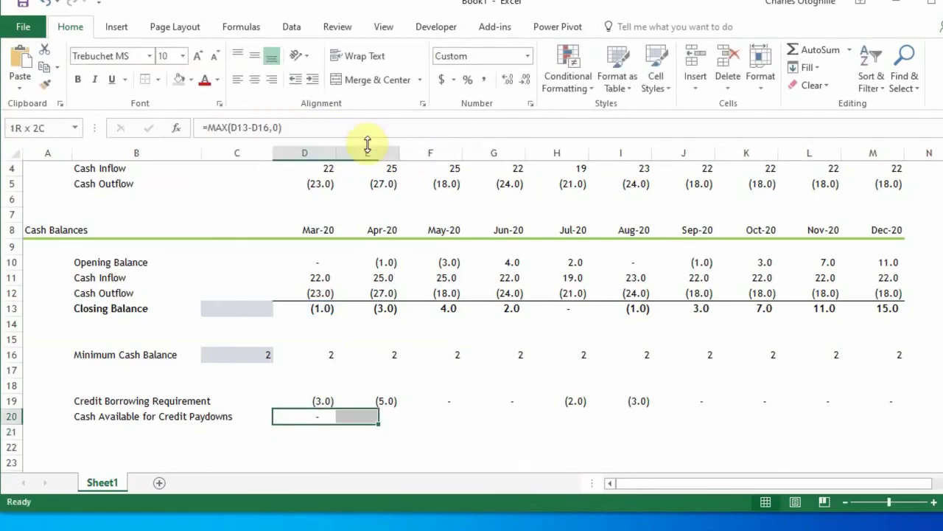
{"action": "key", "text": "shift+Right"}
{"action": "key", "text": "shift+Right"}
{"action": "key", "text": "shift+Right"}
{"action": "key", "text": "shift+Right"}
{"action": "key", "text": "shift+Right"}
{"action": "key", "text": "shift+Right"}
{"action": "key", "text": "shift+Right"}
{"action": "key", "text": "shift+Right"}
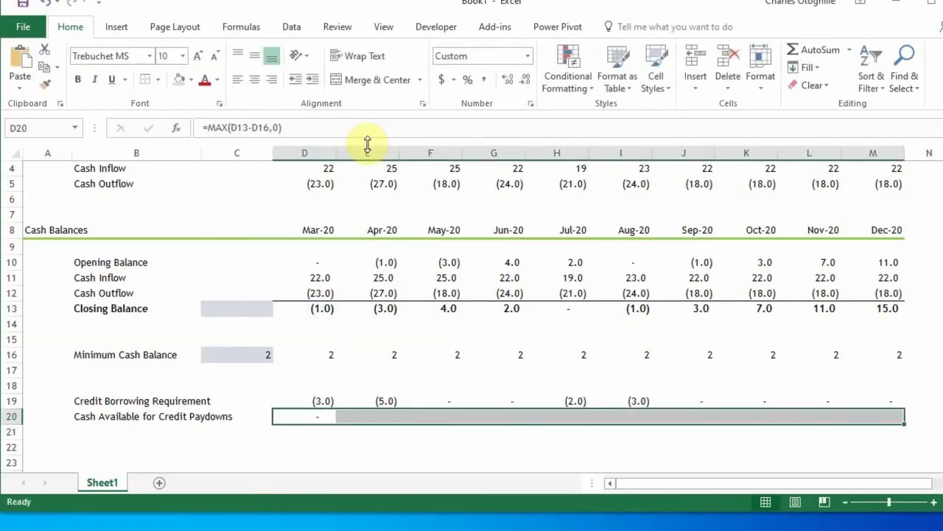
{"action": "key", "text": "ctrl+r"}
{"action": "key", "text": "Down"}
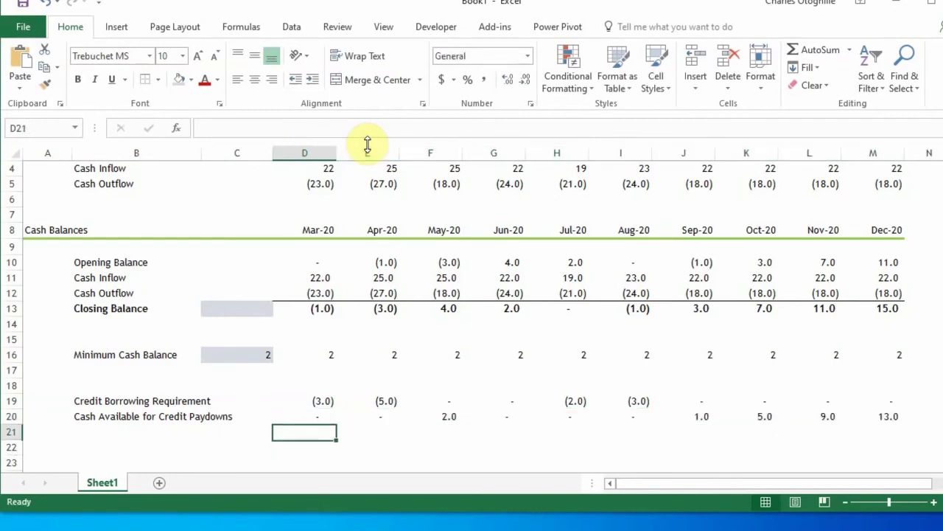
Review the cash available for credit paydowns results month by month along row 20
{"action": "key", "text": "Up"}
{"action": "key", "text": "Right"}
{"action": "key", "text": "Right"}
{"action": "key", "text": "Right"}
{"action": "key", "text": "Right"}
{"action": "key", "text": "Right"}
{"action": "key", "text": "Right"}
{"action": "key", "text": "Right"}
{"action": "key", "text": "Right"}
{"action": "key", "text": "Right"}
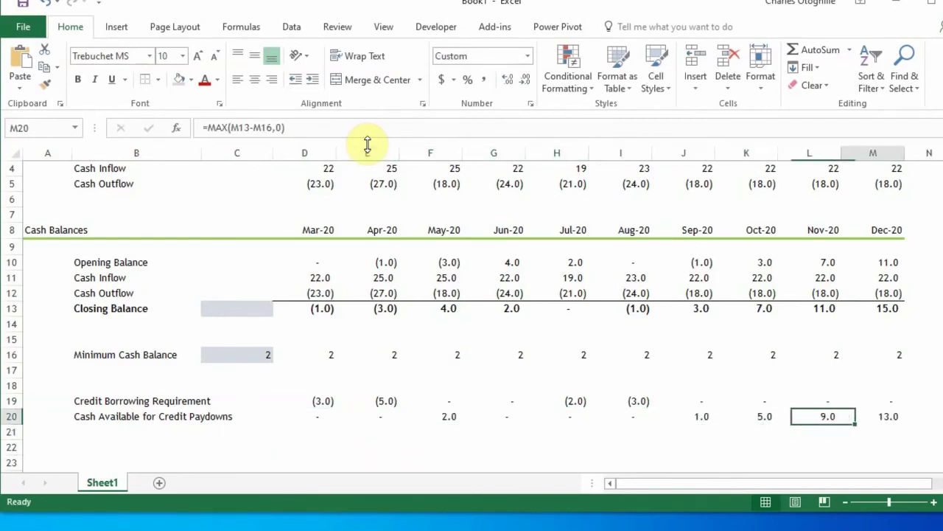
{"action": "key", "text": "Left"}
{"action": "key", "text": "Left"}
{"action": "key", "text": "Left"}
{"action": "key", "text": "Left"}
{"action": "key", "text": "Left"}
{"action": "key", "text": "Left"}
{"action": "key", "text": "Left"}
{"action": "key", "text": "Left"}
{"action": "key", "text": "Left"}
{"action": "key", "text": "Left"}
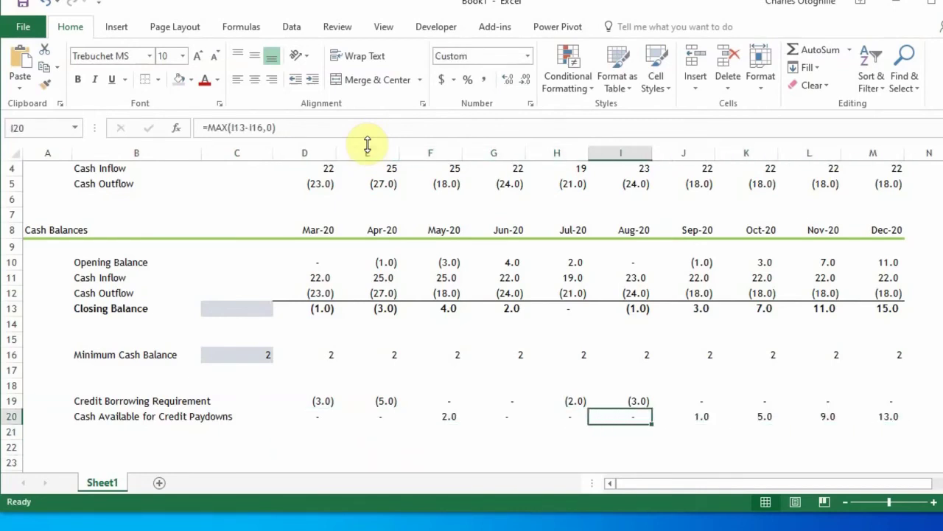
{"action": "key", "text": "Right"}
{"action": "key", "text": "Right"}
{"action": "key", "text": "Right"}
{"action": "key", "text": "Right"}
{"action": "key", "text": "Right"}
{"action": "key", "text": "Right"}
{"action": "key", "text": "Right"}
{"action": "key", "text": "Right"}
{"action": "key", "text": "Right"}
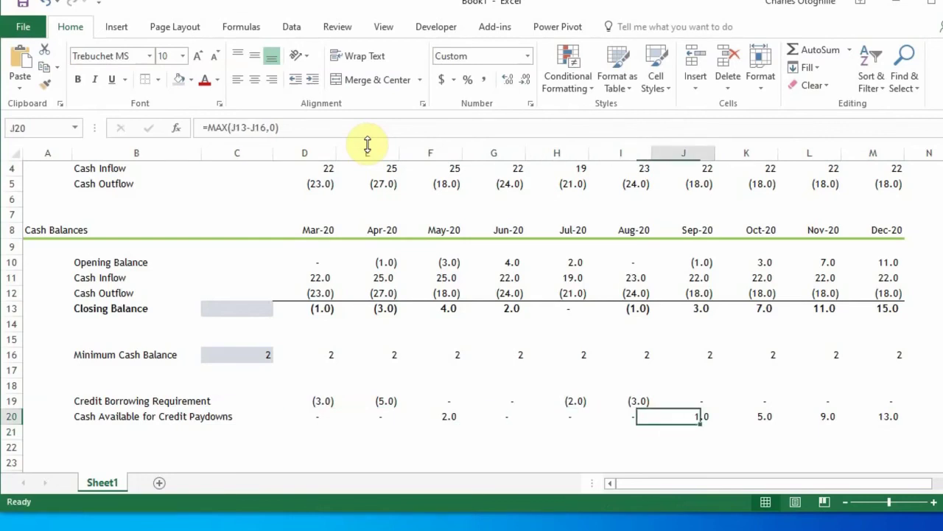
{"action": "key", "text": "Right"}
{"action": "key", "text": "Left"}
{"action": "key", "text": "Left"}
{"action": "key", "text": "Left"}
{"action": "key", "text": "Left"}
{"action": "key", "text": "Left"}
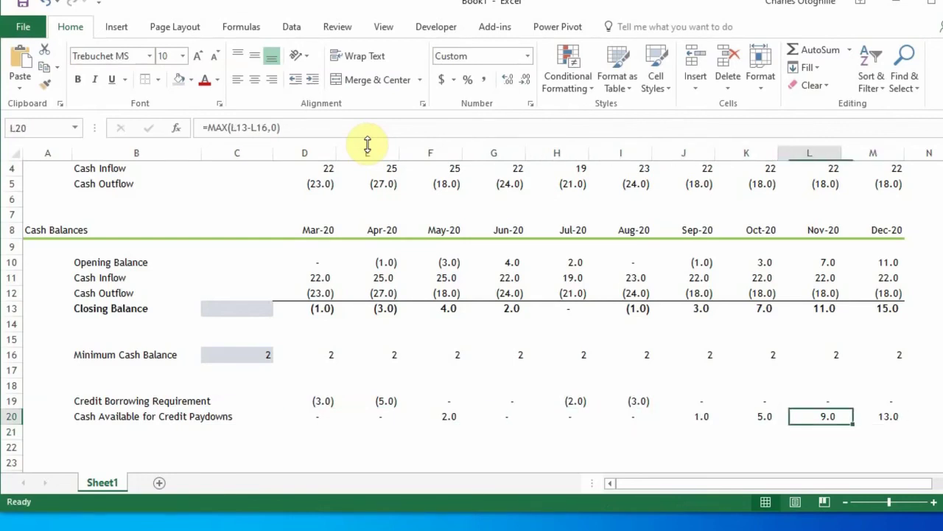
{"action": "key", "text": "Left"}
{"action": "key", "text": "Left"}
{"action": "key", "text": "Left"}
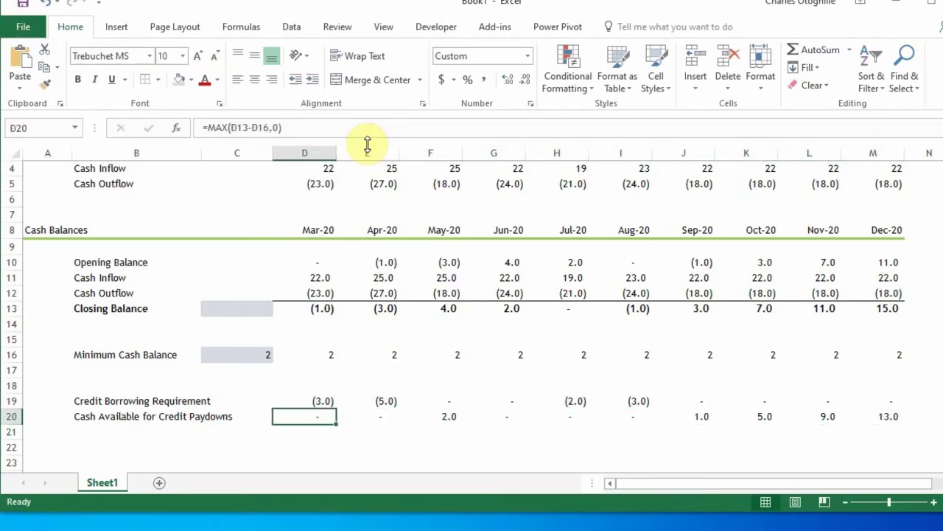
{"action": "key", "text": "Right"}
{"action": "key", "text": "Right"}
{"action": "key", "text": "Right"}
{"action": "key", "text": "Right"}
{"action": "key", "text": "Right"}
{"action": "key", "text": "Right"}
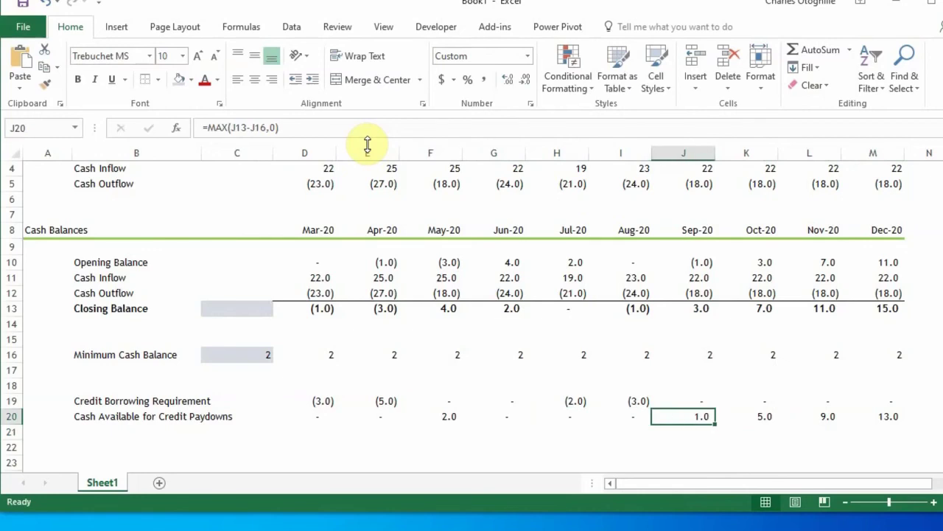
{"action": "key", "text": "Right"}
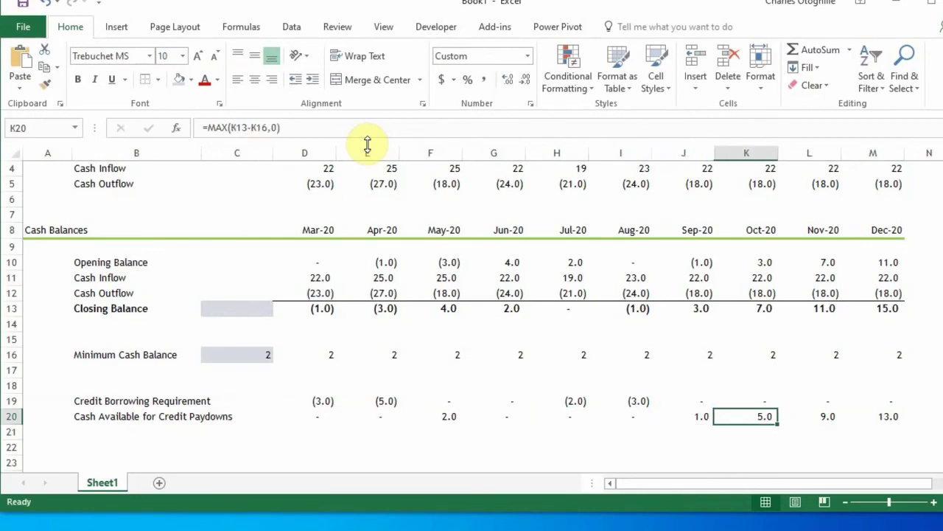
Examine the May-20 MAX formula in F20 and the closing and minimum cash balance cells it references
{"action": "key", "text": "Left"}
{"action": "key", "text": "Left"}
{"action": "key", "text": "Left"}
{"action": "key", "text": "Left"}
{"action": "key", "text": "Left"}
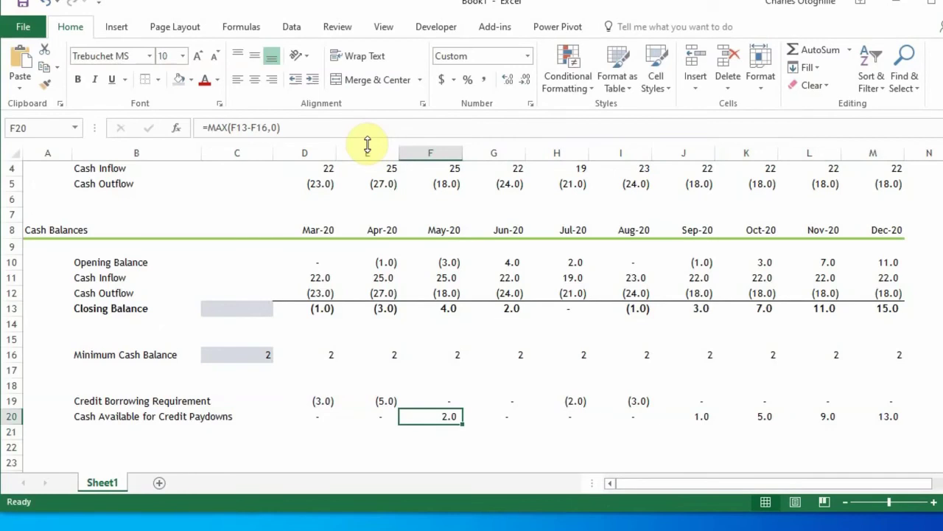
{"action": "left_click", "coordinate": [251, 128]}
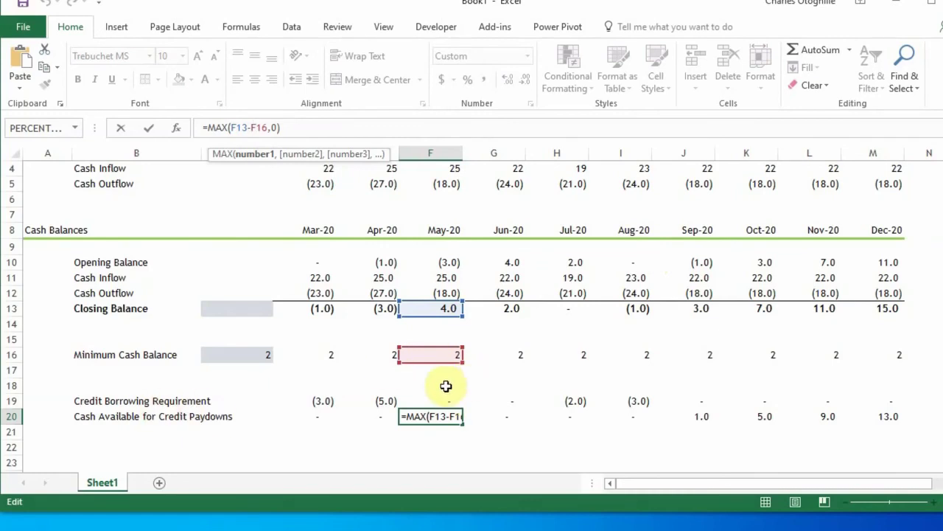
{"action": "key", "text": "ctrl+Return"}
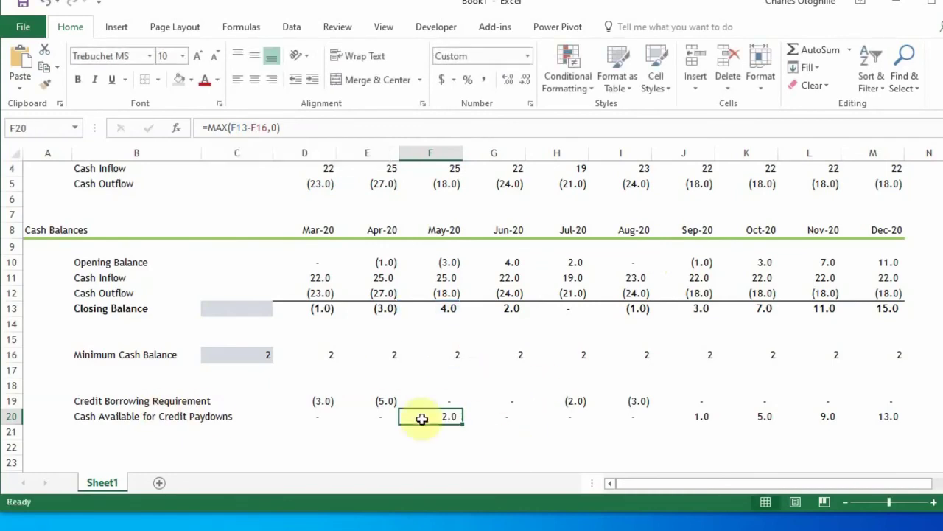
{"action": "left_click", "coordinate": [892, 420]}
{"action": "left_click", "coordinate": [101, 420]}
Copy the Cash Balances header rows A8:M9, with the month headings and green line, to start a new section at A23
{"action": "scroll", "coordinate": [405, 417], "scroll_direction": "down", "scroll_amount": 3}
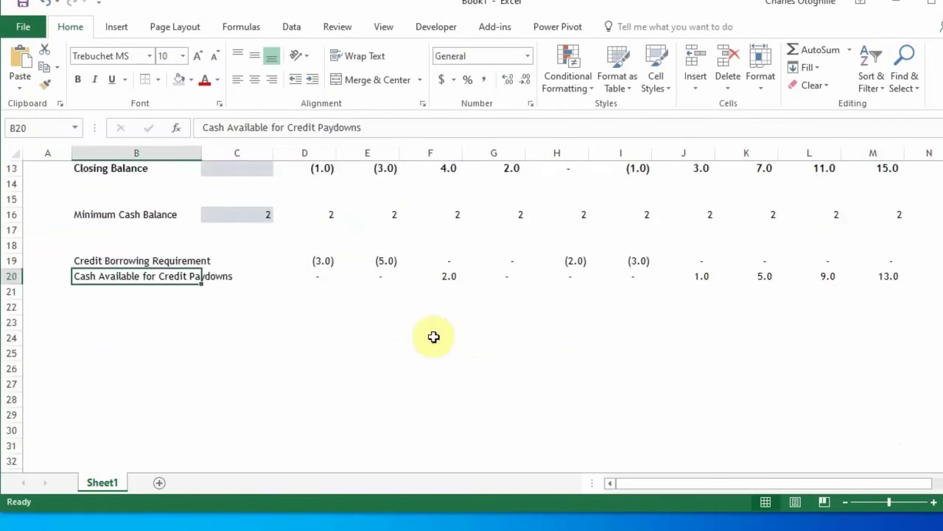
{"action": "left_click", "coordinate": [129, 319]}
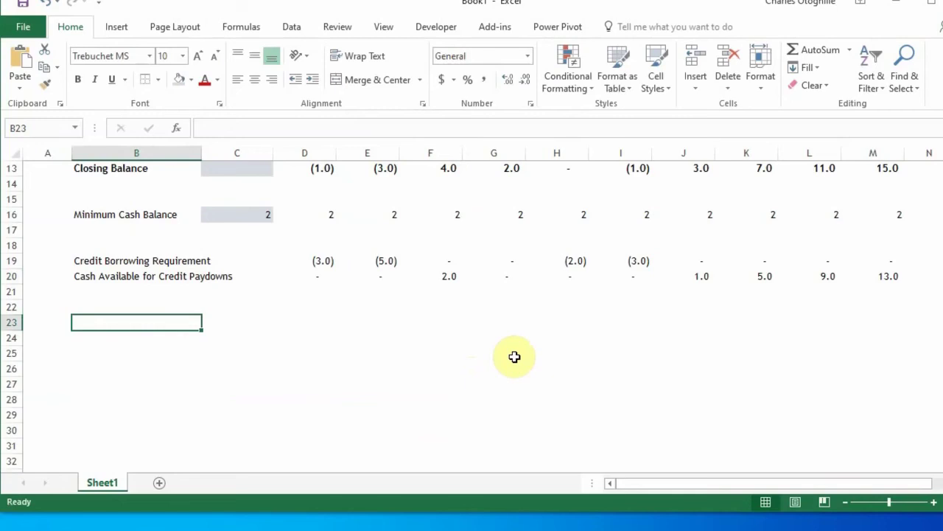
{"action": "key", "text": "Up"}
{"action": "key", "text": "Up"}
{"action": "key", "text": "Up"}
{"action": "key", "text": "Up"}
{"action": "key", "text": "Up"}
{"action": "key", "text": "Up"}
{"action": "key", "text": "Up"}
{"action": "key", "text": "Up"}
{"action": "key", "text": "Up"}
{"action": "key", "text": "Up"}
{"action": "key", "text": "Up"}
{"action": "key", "text": "Up"}
{"action": "key", "text": "Up"}
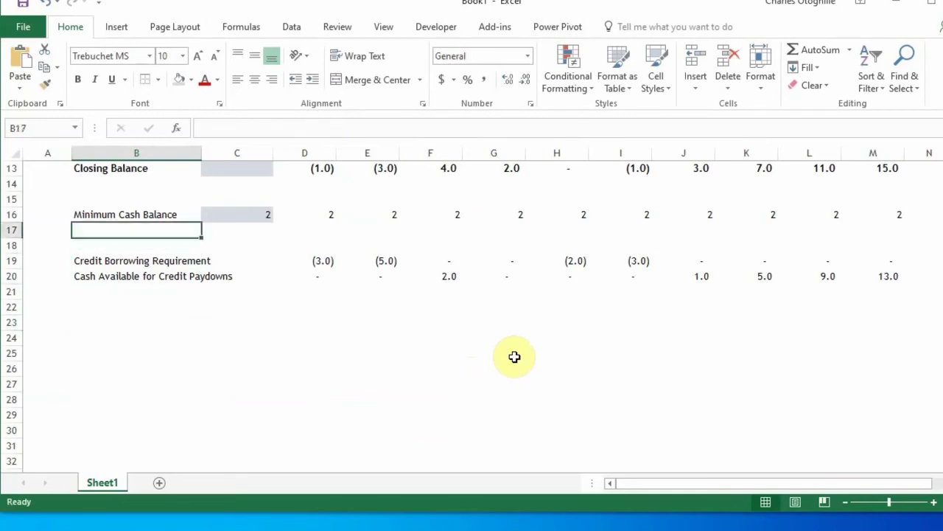
{"action": "key", "text": "Up"}
{"action": "key", "text": "Up"}
{"action": "key", "text": "Left"}
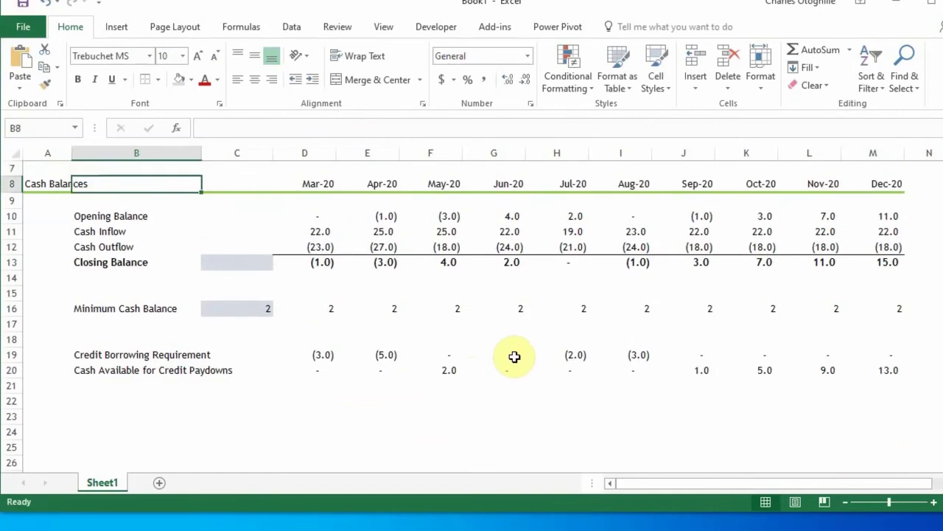
{"action": "key", "text": "shift+Right"}
{"action": "key", "text": "shift+Right"}
{"action": "key", "text": "shift+Down"}
{"action": "key", "text": "shift+Right"}
{"action": "key", "text": "shift+Right"}
{"action": "key", "text": "shift+Right"}
{"action": "key", "text": "shift+Right"}
{"action": "key", "text": "shift+Right"}
{"action": "key", "text": "shift+Right"}
{"action": "key", "text": "shift+Right"}
{"action": "key", "text": "shift+Right"}
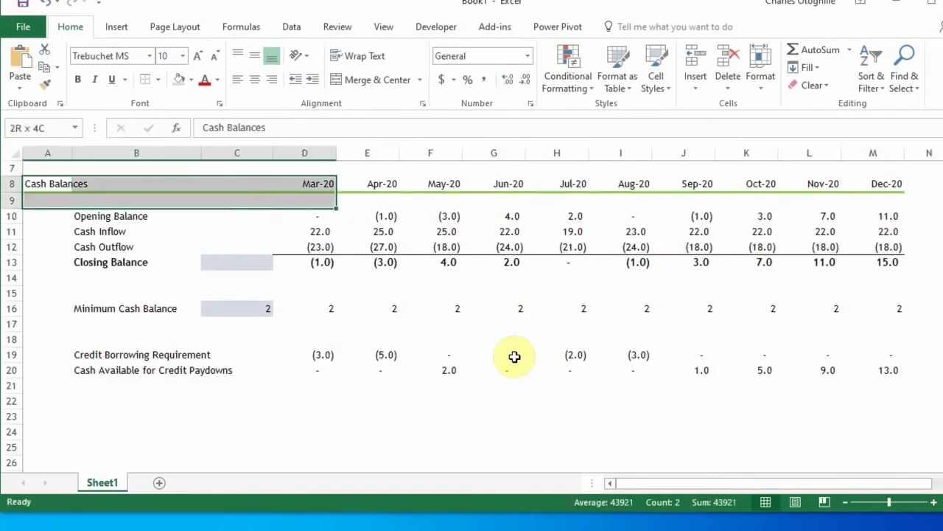
{"action": "key", "text": "shift+Right"}
{"action": "key", "text": "shift+Right"}
{"action": "key", "text": "Return"}
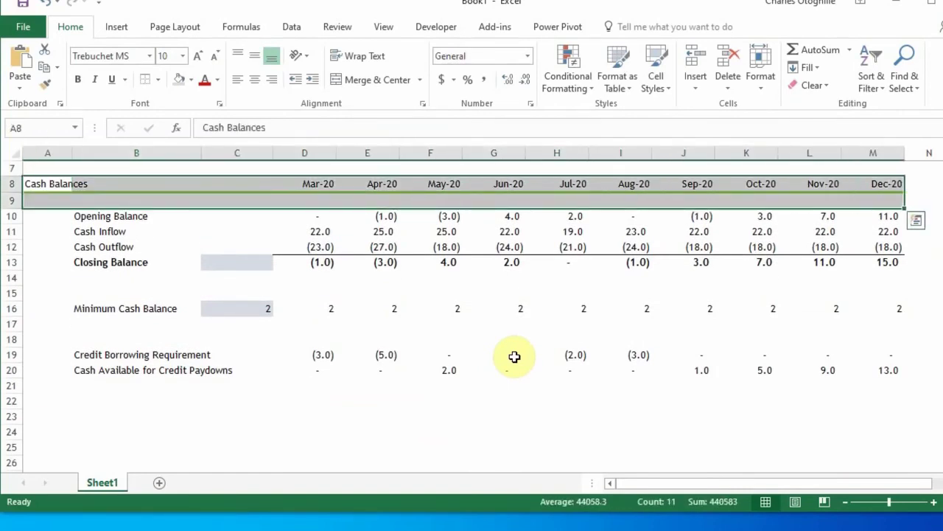
{"action": "key", "text": "ctrl+c"}
{"action": "key", "text": "Down"}
{"action": "key", "text": "Down"}
{"action": "key", "text": "Down"}
{"action": "key", "text": "Down"}
{"action": "key", "text": "Down"}
{"action": "key", "text": "Down"}
{"action": "key", "text": "Down"}
{"action": "key", "text": "Down"}
{"action": "key", "text": "Down"}
{"action": "key", "text": "Down"}
{"action": "key", "text": "Down"}
{"action": "key", "text": "Down"}
{"action": "key", "text": "Down"}
{"action": "key", "text": "Down"}
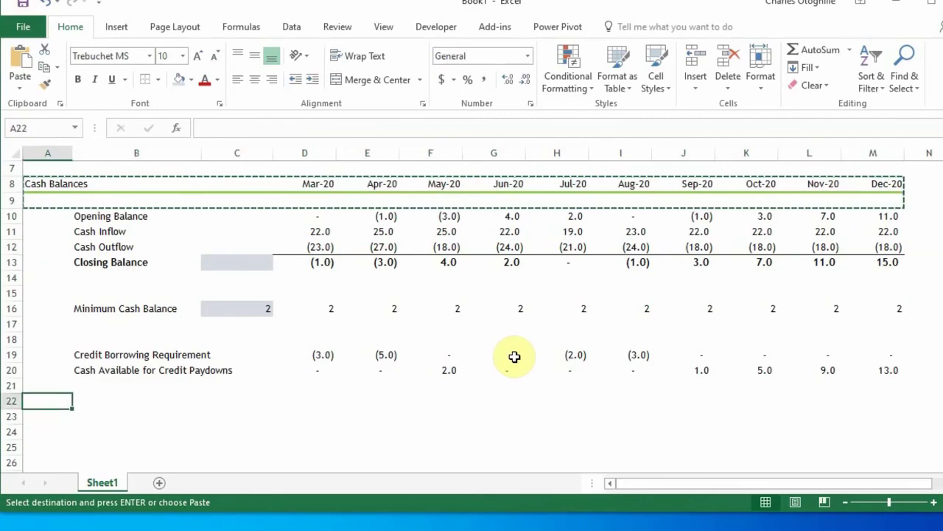
{"action": "left_click", "coordinate": [514, 356]}
{"action": "key", "text": "ctrl+v"}
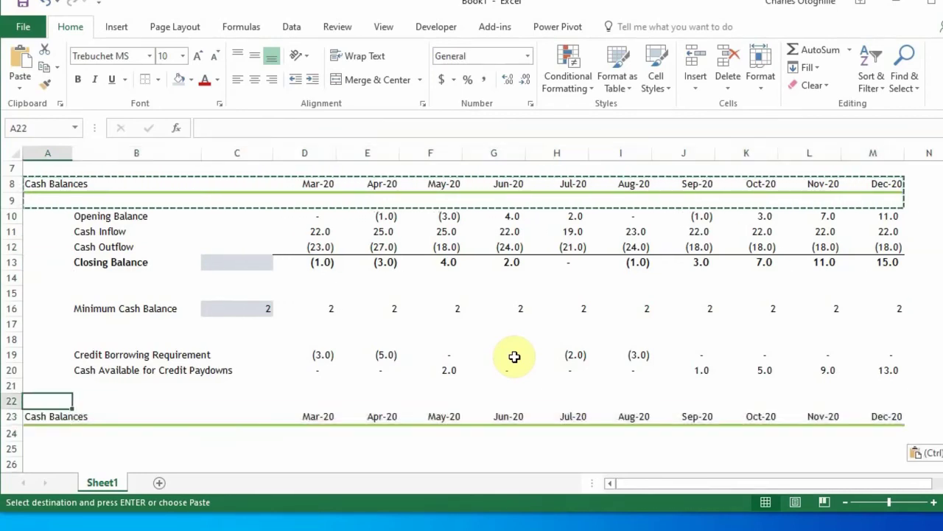
Rename the copied section header in A23 as Credit Borrowings
{"action": "type", "text": "C"}
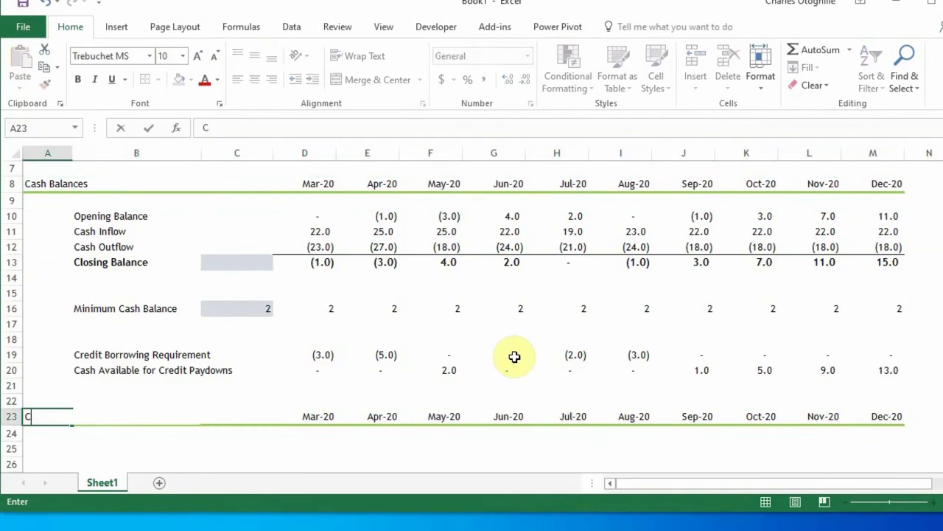
{"action": "type", "text": "redit Borrowings"}
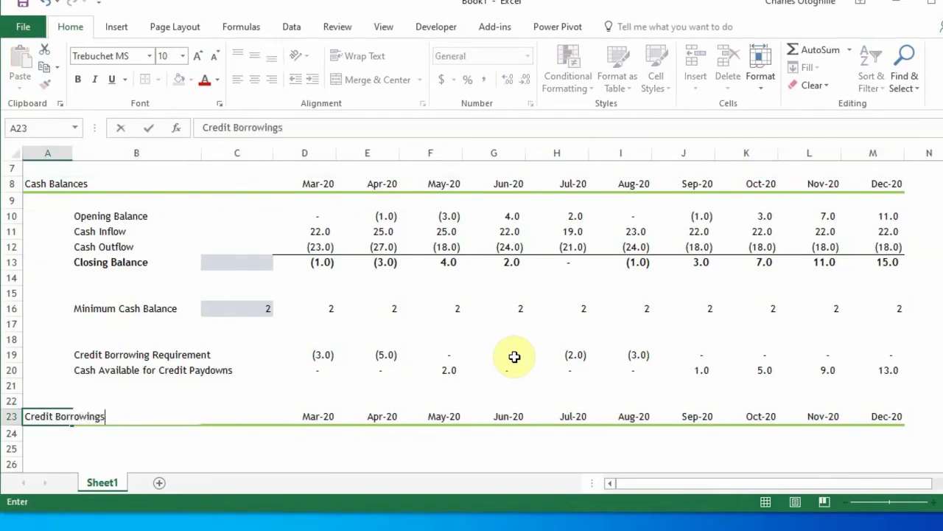
{"action": "key", "text": "Return"}
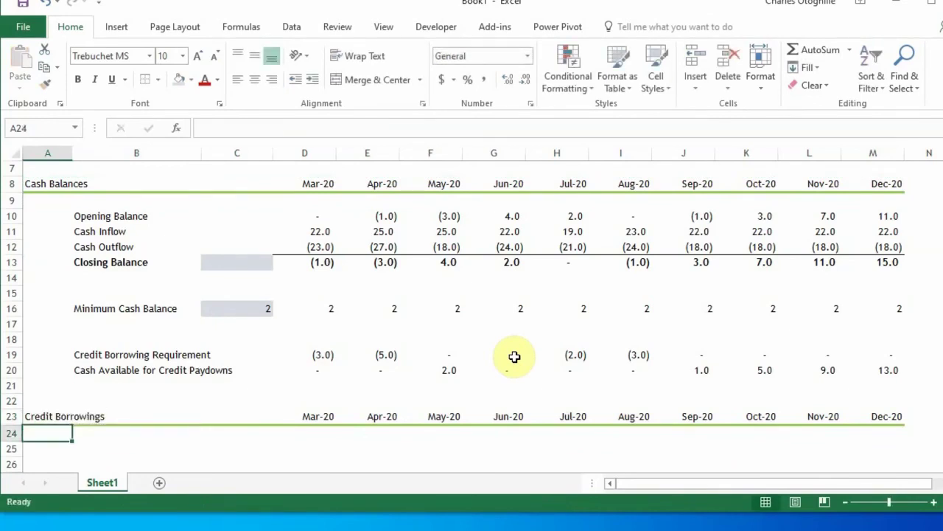
Enter the row label Opeinging Balance in B25 under the Credit Borrowings header
{"action": "key", "text": "Down"}
{"action": "key", "text": "Down"}
{"action": "key", "text": "Down"}
{"action": "key", "text": "Up"}
{"action": "key", "text": "Up"}
{"action": "key", "text": "Right"}
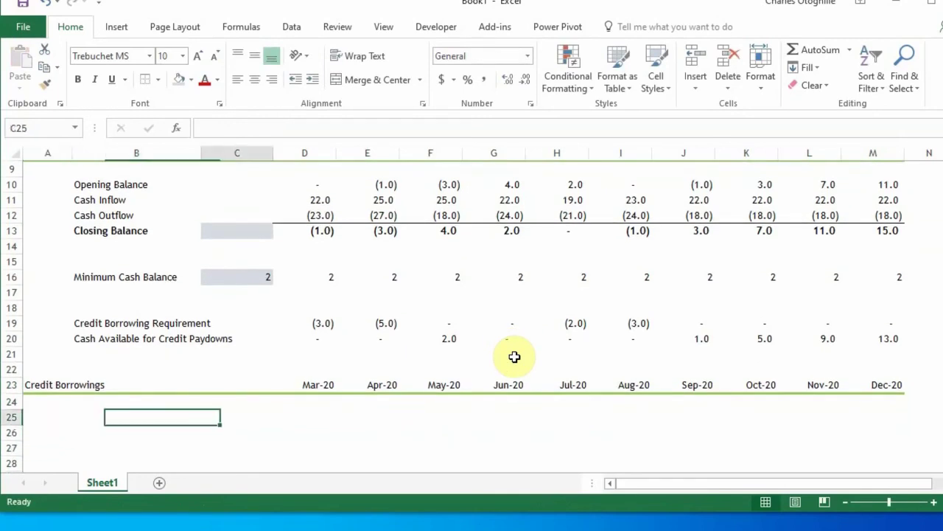
{"action": "key", "text": "Right"}
{"action": "key", "text": "Left"}
{"action": "type", "text": "Ope"}
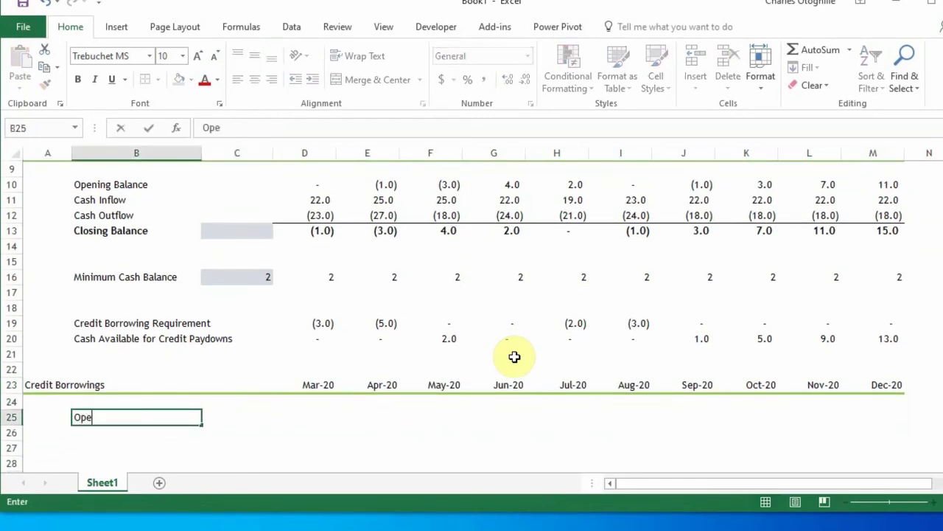
{"action": "type", "text": "inging Ba"}
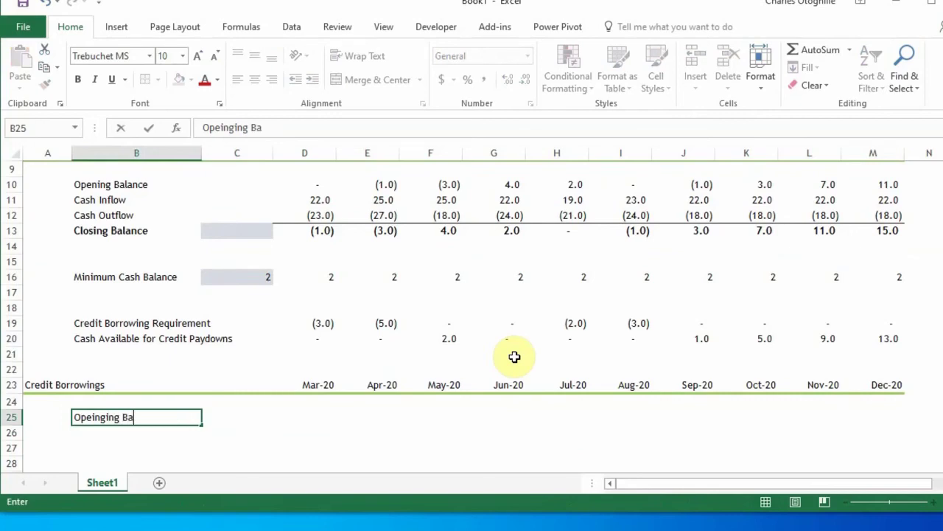
{"action": "type", "text": "lance"}
{"action": "key", "text": "Return"}
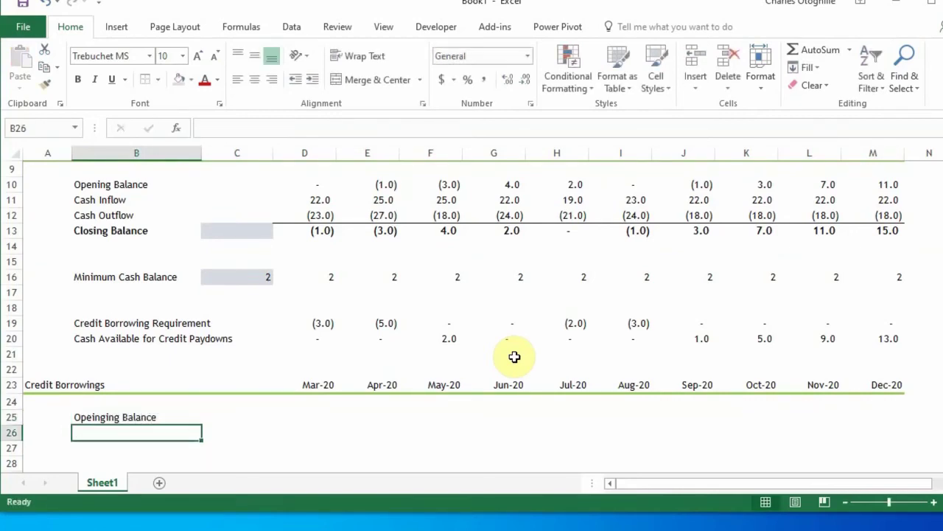
Enter the row label additions in B26, directly below the credit borrowings opening balance label
{"action": "type", "text": "C"}
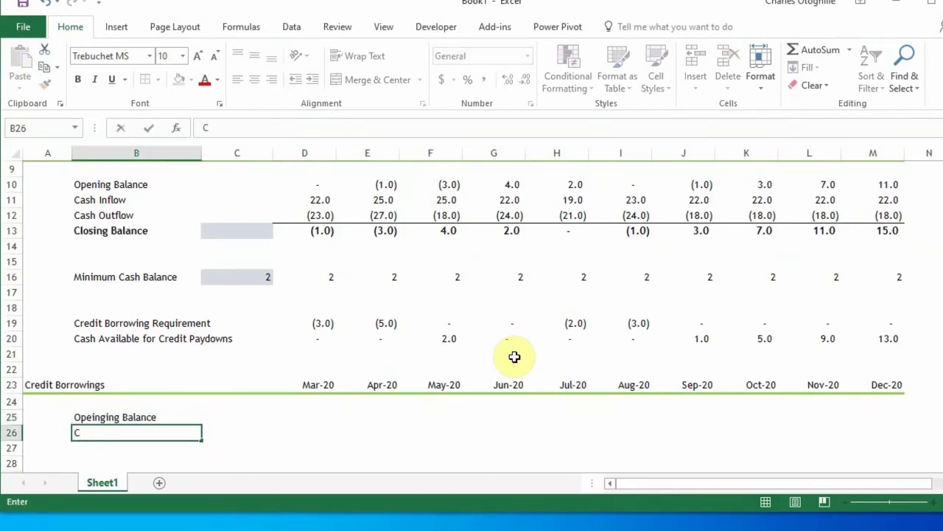
{"action": "key", "text": "Escape"}
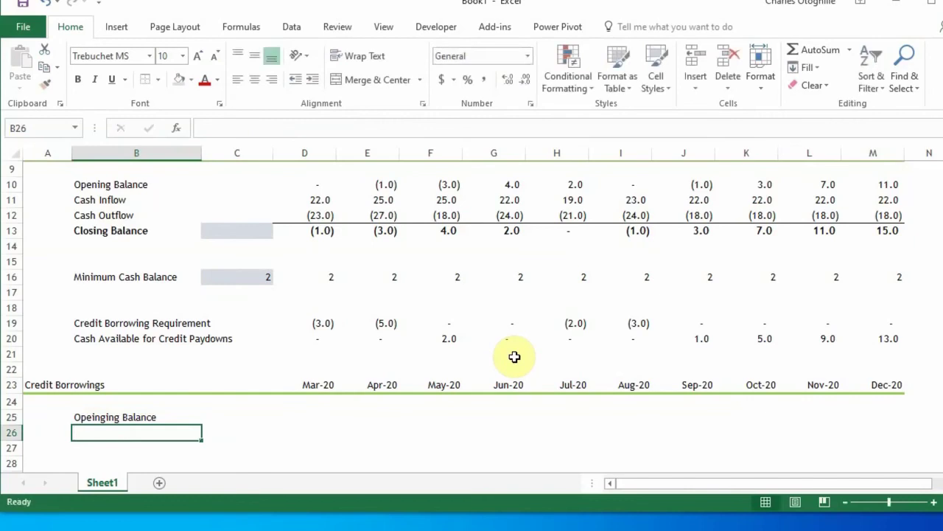
{"action": "type", "text": "addi"}
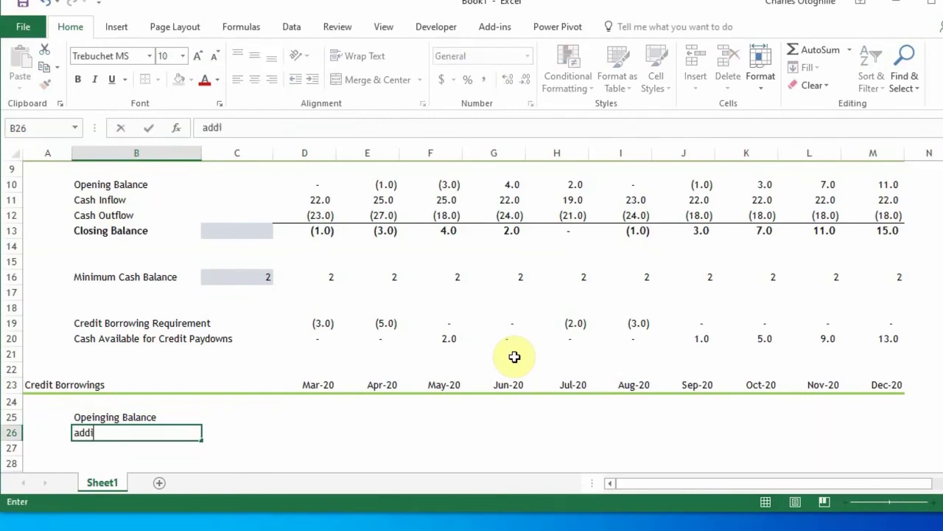
{"action": "type", "text": "tions"}
{"action": "key", "text": "Return"}
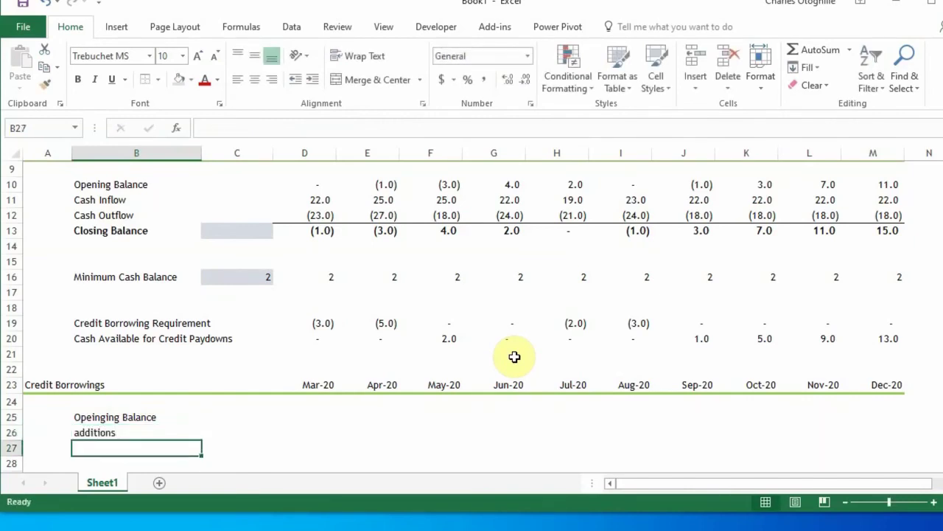
Capitalise the row label in B26 under Credit Borrowings so that it reads Additions
{"action": "key", "text": "Up"}
{"action": "key", "text": "Left"}
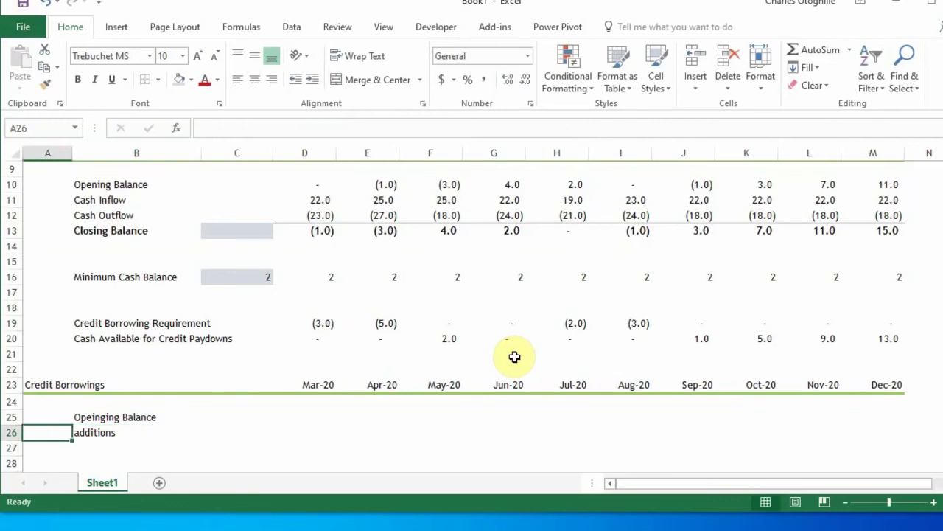
{"action": "key", "text": "Right"}
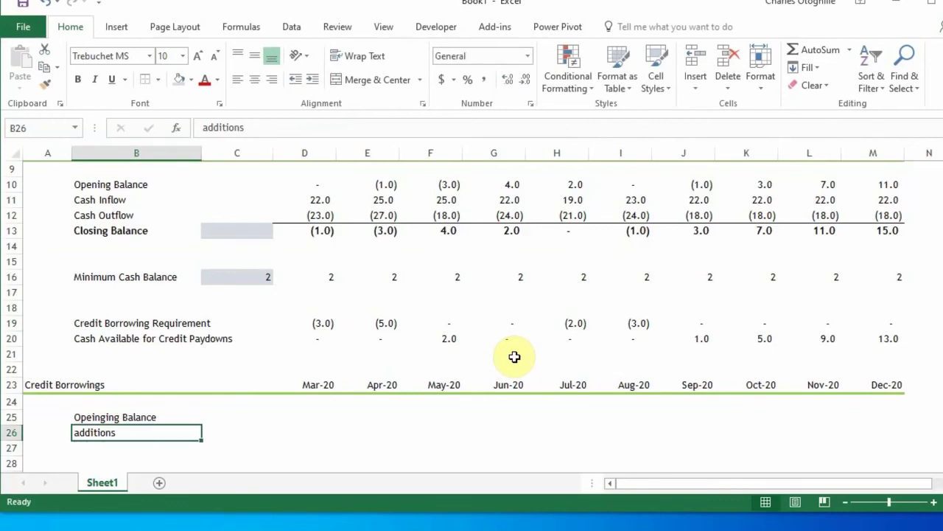
{"action": "key", "text": "F2"}
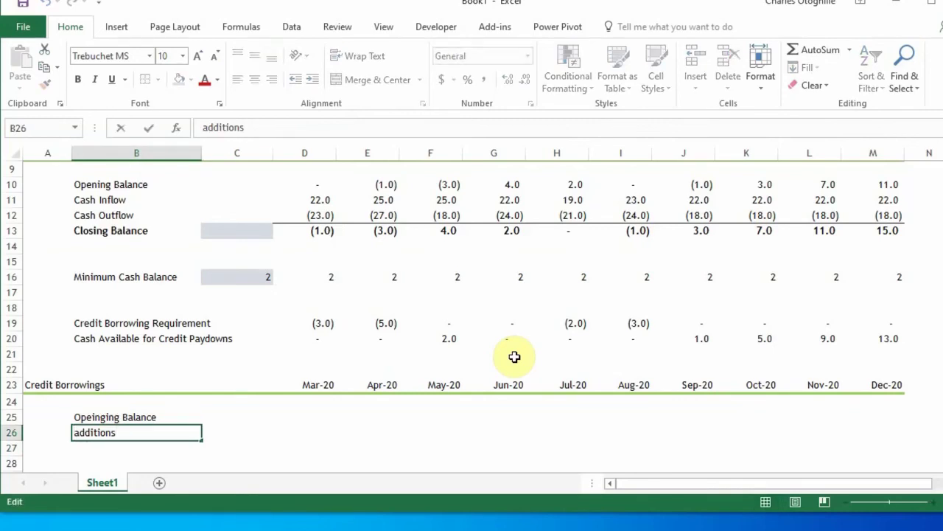
{"action": "key", "text": "Delete"}
{"action": "type", "text": "A"}
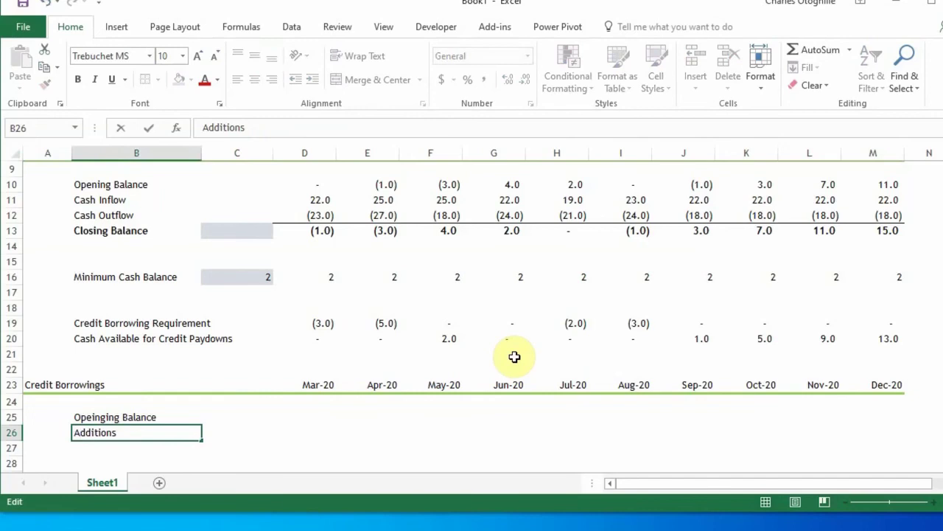
{"action": "key", "text": "Return"}
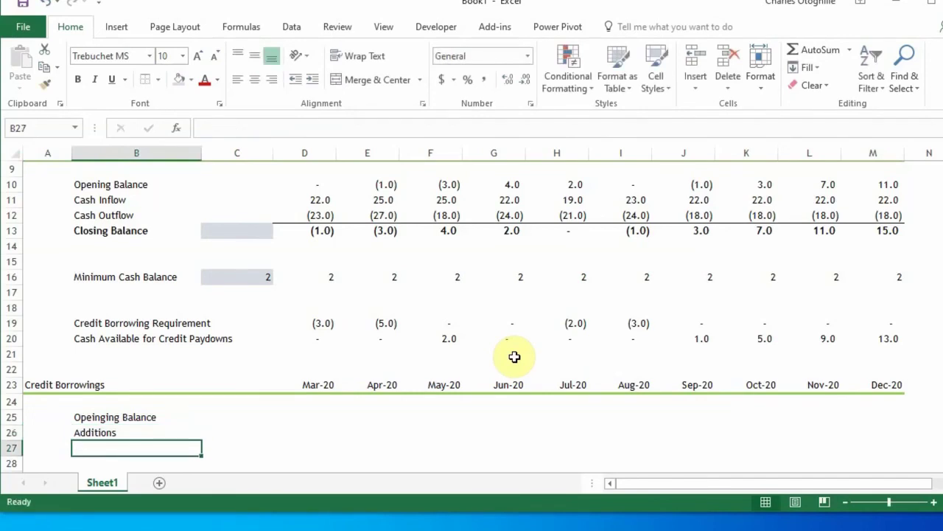
Enter the row label Paydowns in B27, directly below Additions
{"action": "type", "text": "Pay"}
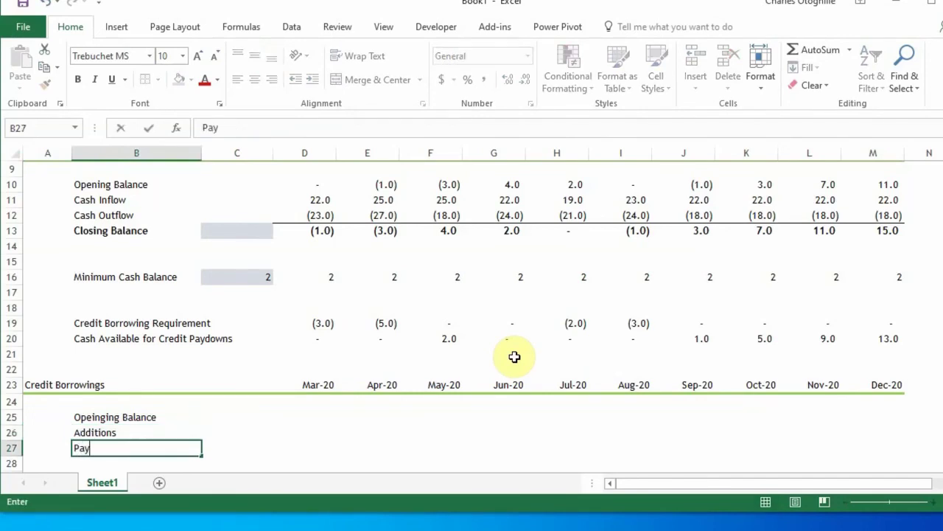
{"action": "type", "text": "dao"}
{"action": "type", "text": "w"}
{"action": "type", "text": "ns"}
{"action": "key", "text": "Return"}
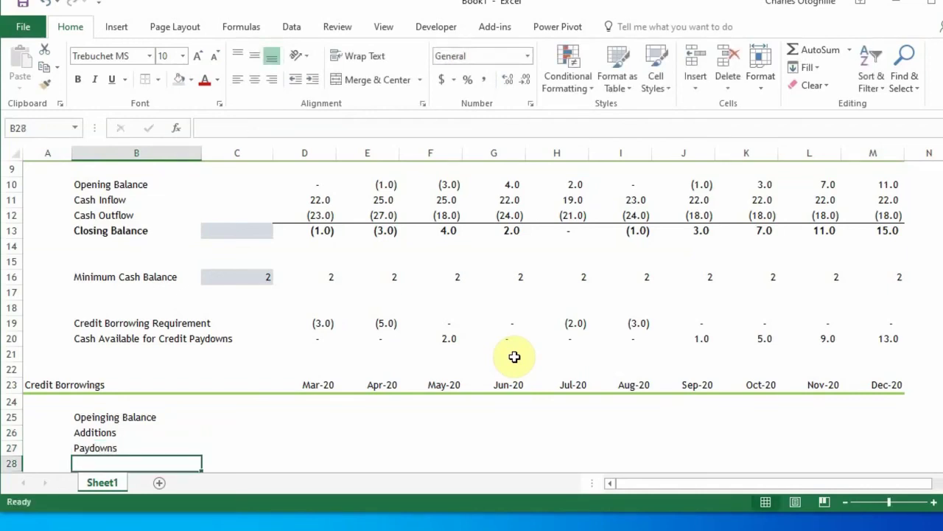
Enter the row label Closing Balance in B28 as the last line of the Credit Borrowings section
{"action": "type", "text": "Cl"}
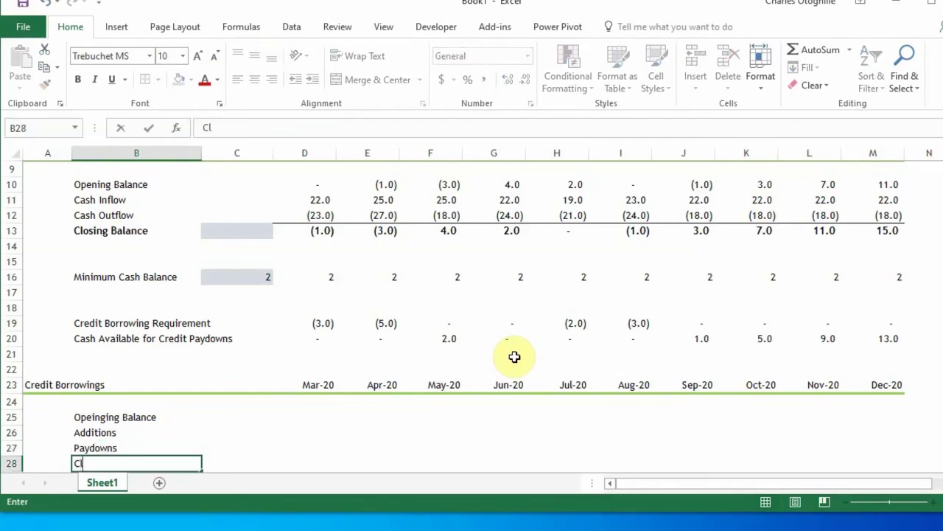
{"action": "type", "text": "osing Ba"}
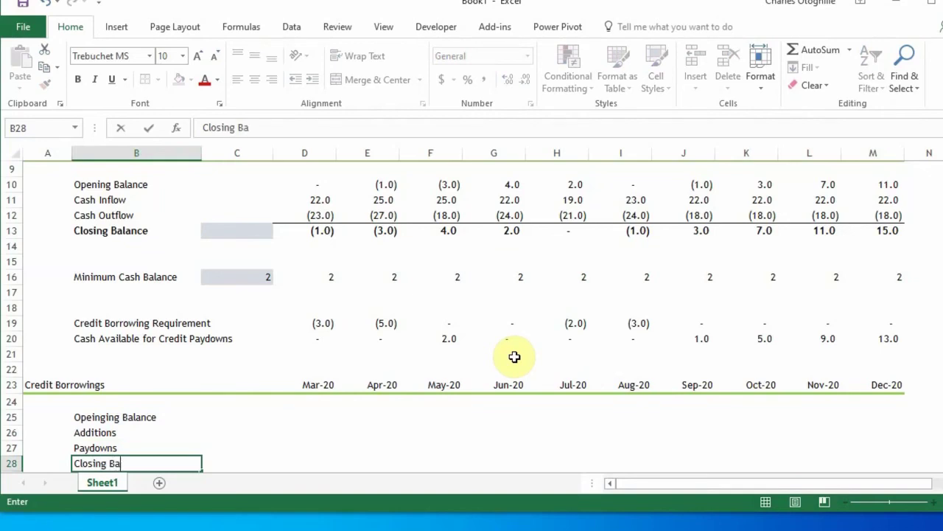
{"action": "type", "text": "lance"}
{"action": "key", "text": "Return"}
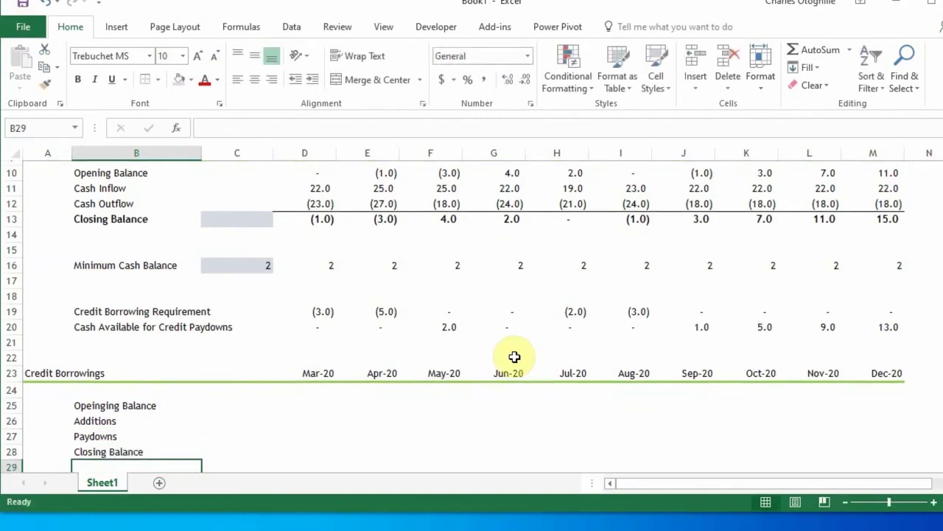
Make the Credit Borrowings Closing Balance row bold from its label through Dec-20, B28:M28
{"action": "key", "text": "Up"}
{"action": "key", "text": "ctrl+b"}
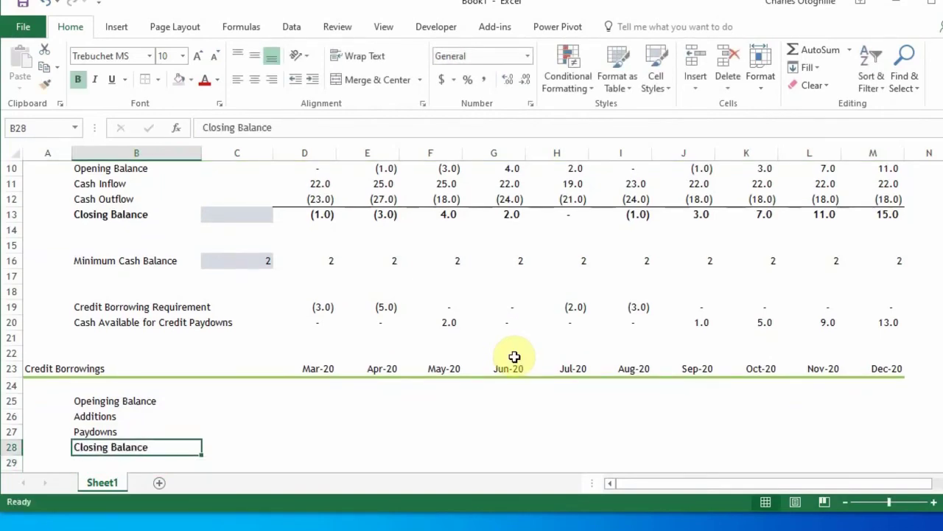
{"action": "key", "text": "shift+Right"}
{"action": "key", "text": "shift+Right"}
{"action": "key", "text": "shift+Right"}
{"action": "key", "text": "shift+Right"}
{"action": "key", "text": "shift+Right"}
{"action": "key", "text": "shift+Right"}
{"action": "key", "text": "shift+Right"}
{"action": "key", "text": "shift+Right"}
{"action": "key", "text": "shift+Right"}
{"action": "key", "text": "shift+Right"}
{"action": "key", "text": "shift+Right"}
{"action": "key", "text": "shift+Right"}
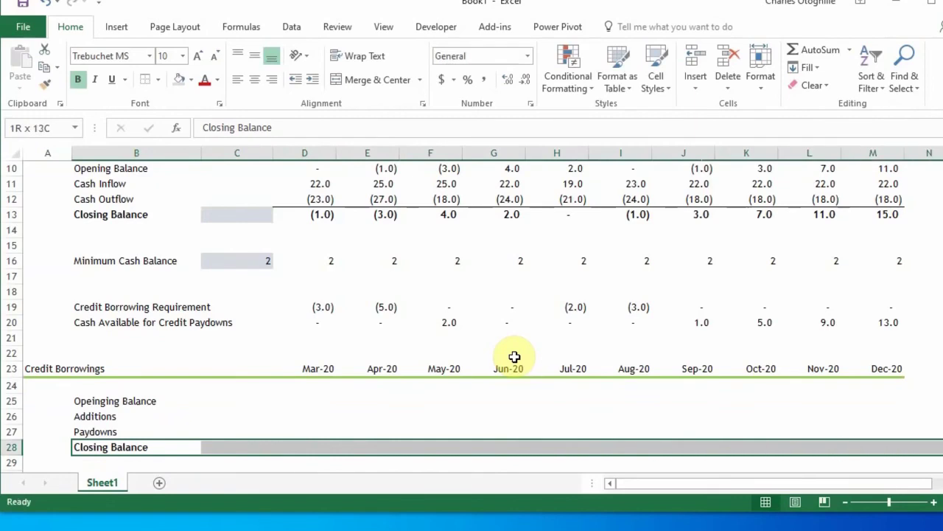
{"action": "key", "text": "shift+Left"}
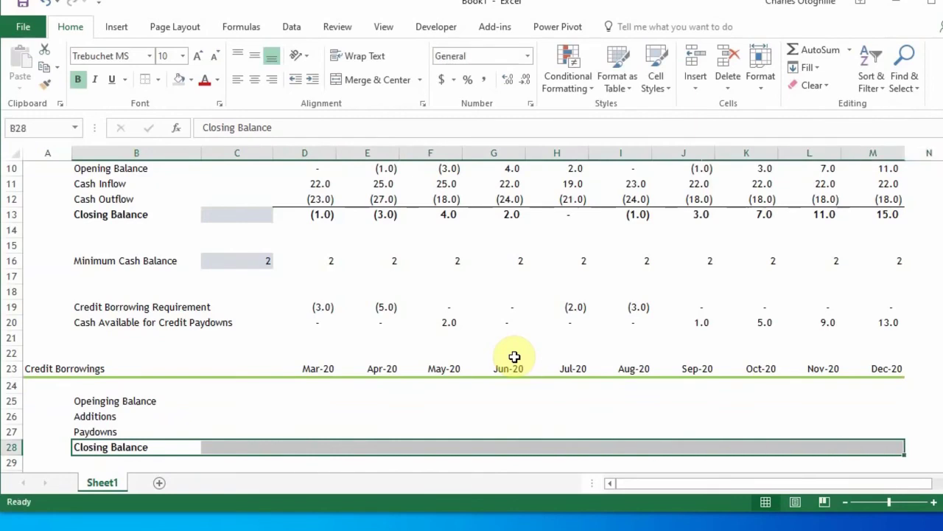
{"action": "key", "text": "ctrl+b"}
{"action": "key", "text": "ctrl+b"}
Add a top border to the Closing Balance cells D28:M28, covering Mar-20 through Dec-20
{"action": "key", "text": "Tab"}
{"action": "key", "text": "Right"}
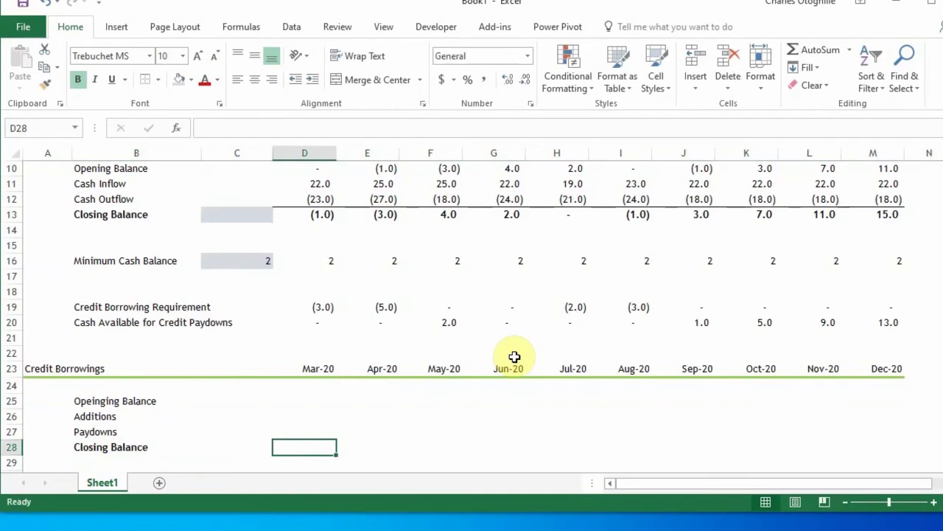
{"action": "key", "text": "shift+Right"}
{"action": "key", "text": "shift+Right"}
{"action": "key", "text": "shift+Right"}
{"action": "key", "text": "shift+Right"}
{"action": "key", "text": "shift+Right"}
{"action": "key", "text": "shift+Right"}
{"action": "key", "text": "shift+Right"}
{"action": "key", "text": "shift+Right"}
{"action": "key", "text": "shift+Right"}
{"action": "key", "text": "shift+Right"}
{"action": "key", "text": "shift+Right"}
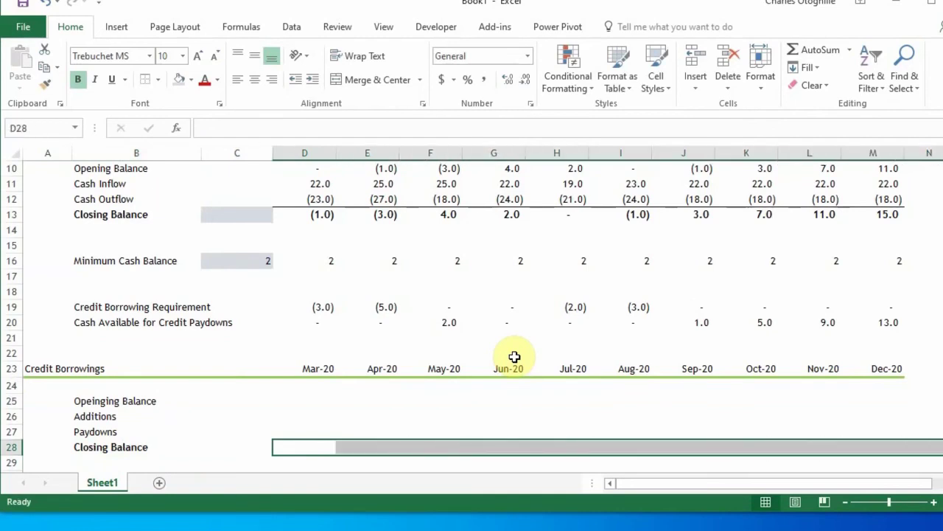
{"action": "key", "text": "shift+Left"}
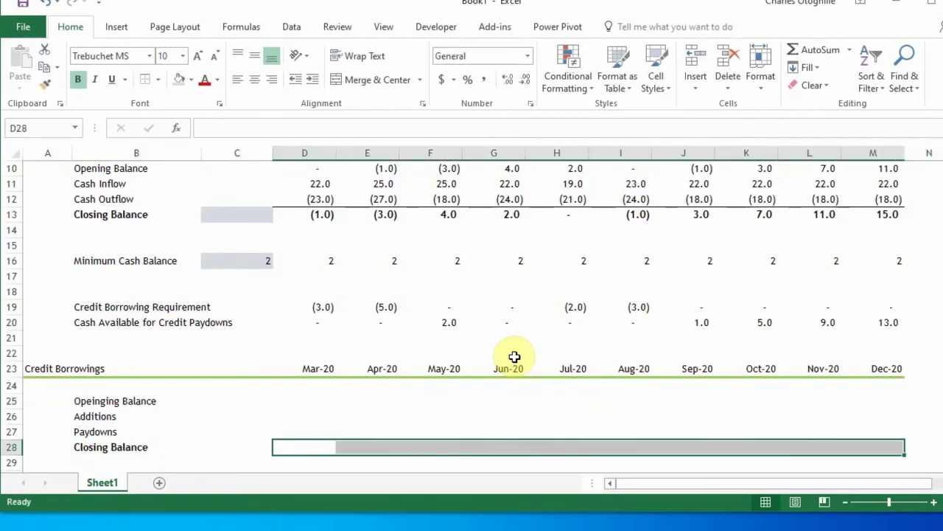
{"action": "left_click", "coordinate": [145, 79]}
Link the Mar-20 credit borrowings opening balance in D25 to the prior closing balance with =C28
{"action": "left_click", "coordinate": [297, 416]}
{"action": "scroll", "coordinate": [393, 388], "scroll_direction": "up", "scroll_amount": 3}
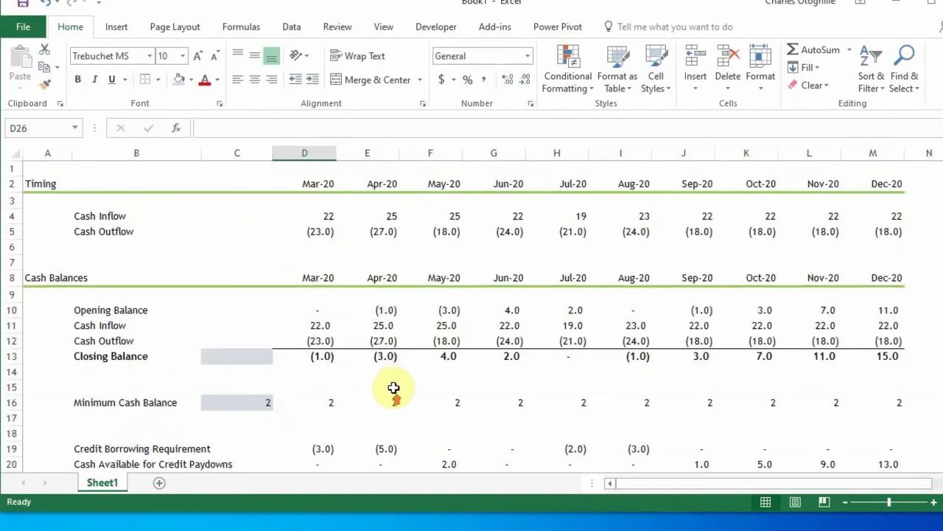
{"action": "scroll", "coordinate": [398, 379], "scroll_direction": "down", "scroll_amount": 7}
{"action": "scroll", "coordinate": [400, 375], "scroll_direction": "up", "scroll_amount": 3}
{"action": "left_click", "coordinate": [281, 355]}
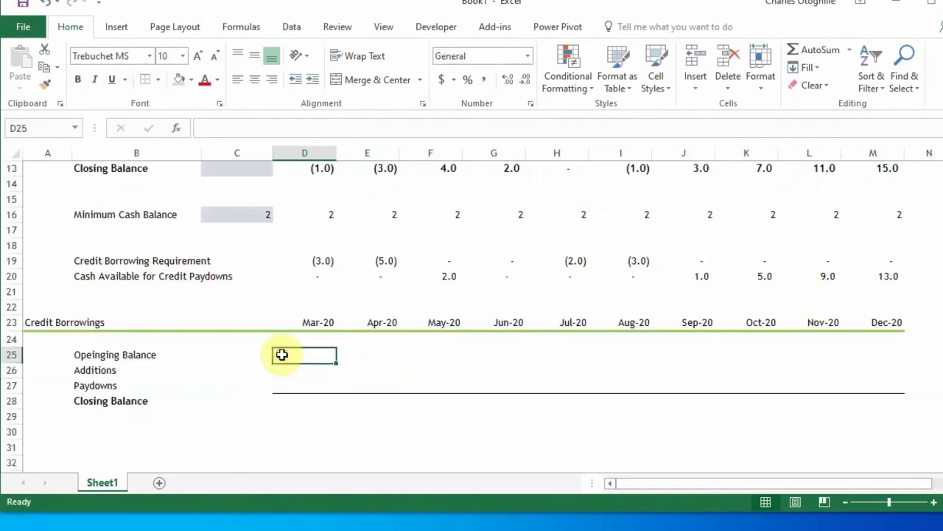
{"action": "type", "text": "="}
{"action": "key", "text": "Down"}
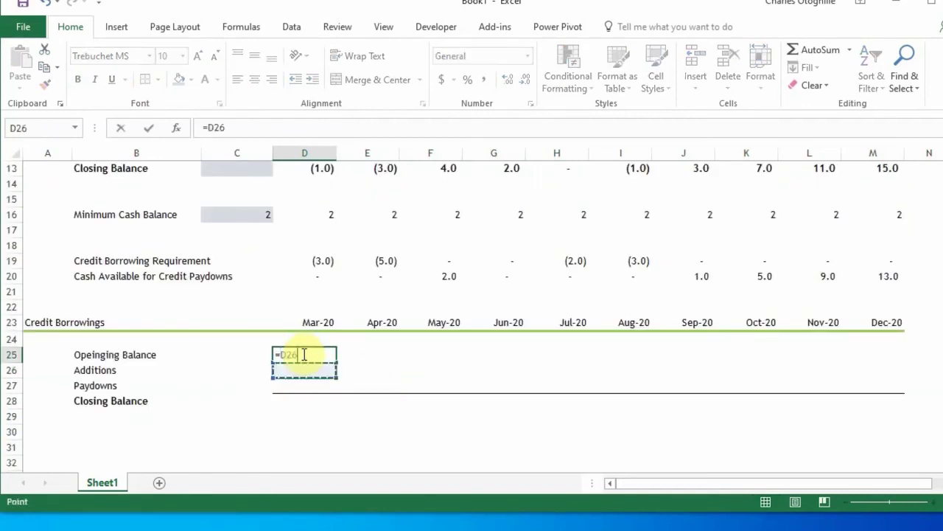
{"action": "key", "text": "Down"}
{"action": "key", "text": "Left"}
{"action": "key", "text": "Left"}
{"action": "key", "text": "Down"}
{"action": "key", "text": "Down"}
{"action": "key", "text": "Right"}
{"action": "key", "text": "Up"}
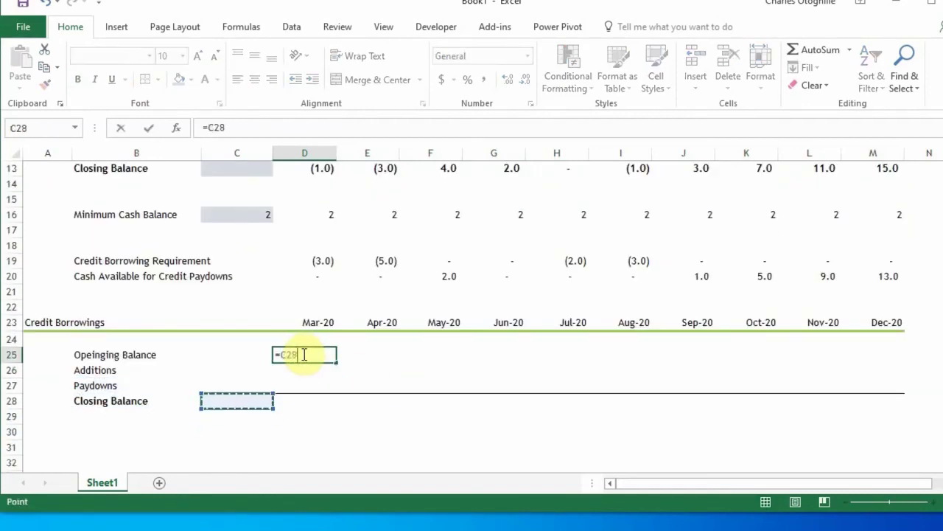
{"action": "key", "text": "Return"}
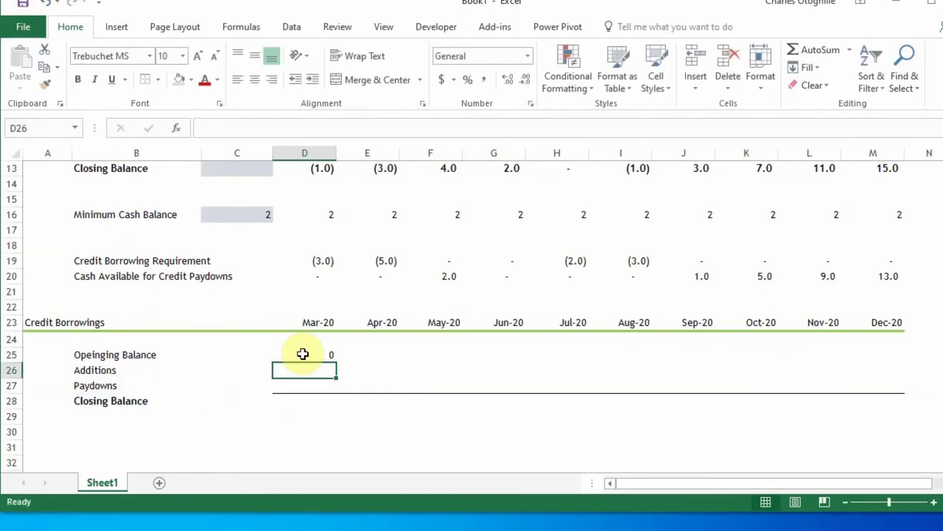
Link the Mar-20 Additions cell D26 to the Credit Borrowing Requirement with =D19
{"action": "type", "text": "="}
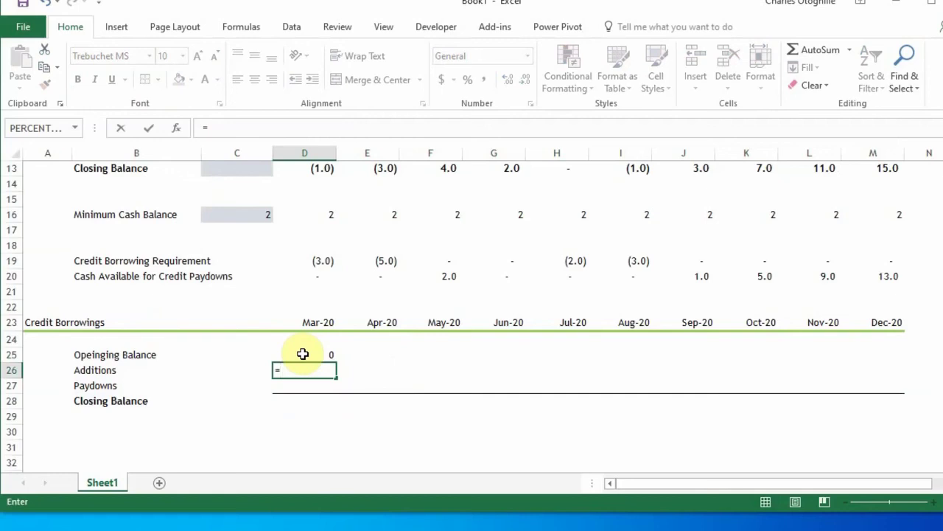
{"action": "key", "text": "Up"}
{"action": "key", "text": "Up"}
{"action": "key", "text": "Up"}
{"action": "key", "text": "Up"}
{"action": "key", "text": "Up"}
{"action": "key", "text": "Up"}
{"action": "key", "text": "Up"}
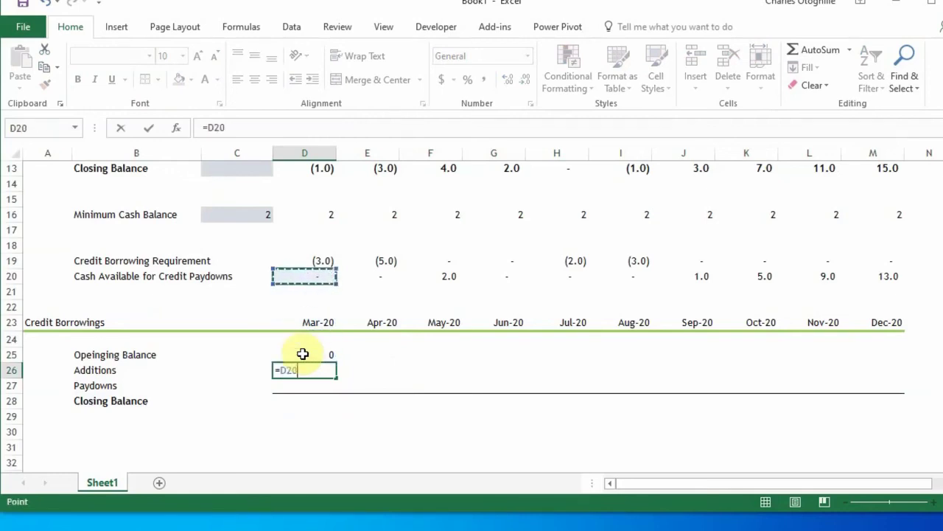
{"action": "key", "text": "Return"}
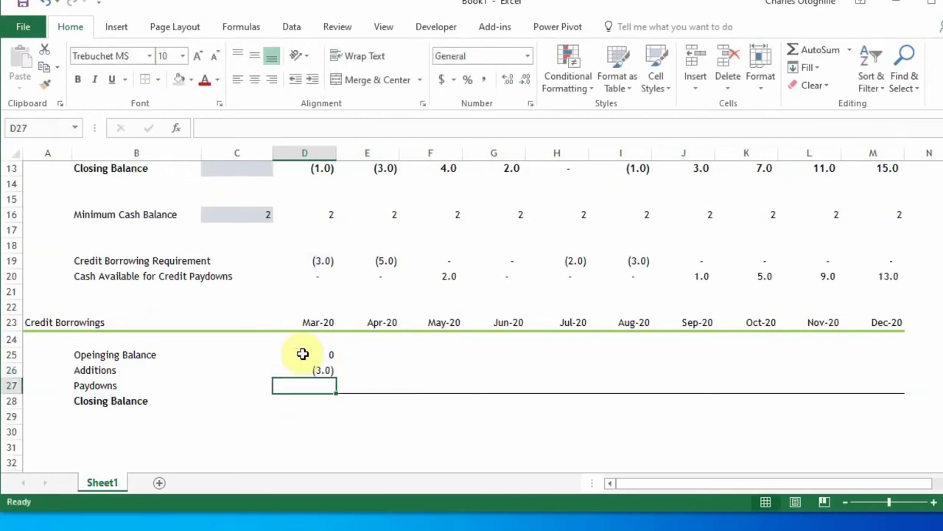
{"action": "key", "text": "Up"}
{"action": "key", "text": "shift+Right"}
{"action": "key", "text": "shift+Right"}
{"action": "key", "text": "shift+Right"}
{"action": "key", "text": "shift+Right"}
{"action": "key", "text": "shift+Right"}
{"action": "key", "text": "shift+Right"}
{"action": "key", "text": "shift+Right"}
{"action": "key", "text": "shift+Right"}
{"action": "key", "text": "shift+Right"}
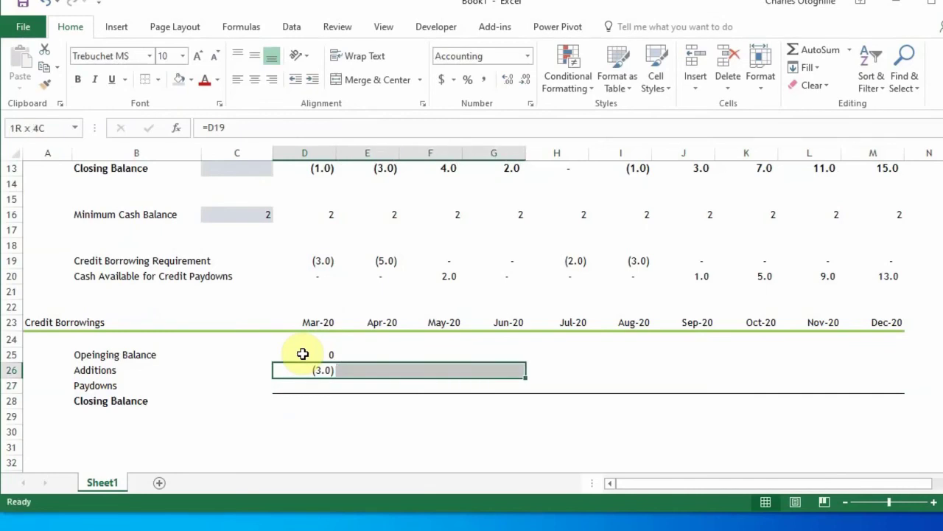
{"action": "key", "text": "Left"}
{"action": "key", "text": "Down"}
{"action": "key", "text": "Right"}
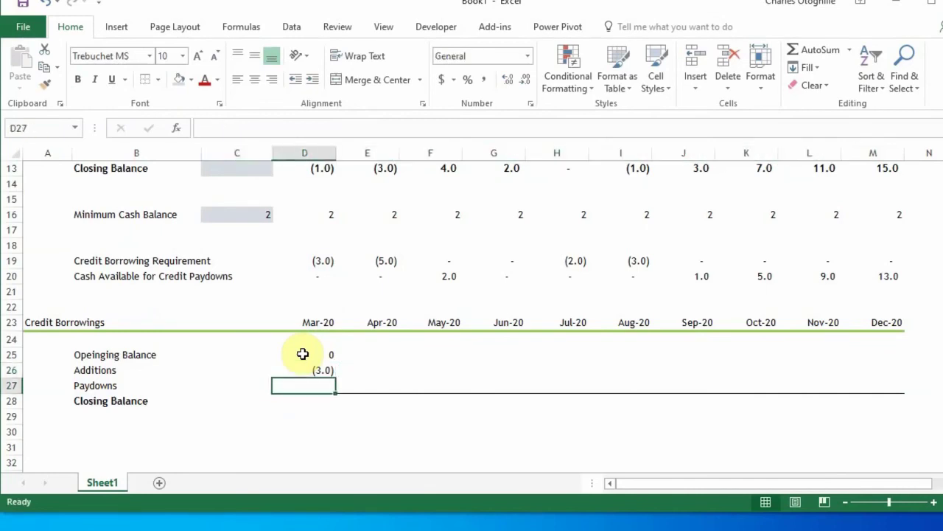
{"action": "key", "text": "Right"}
{"action": "key", "text": "Left"}
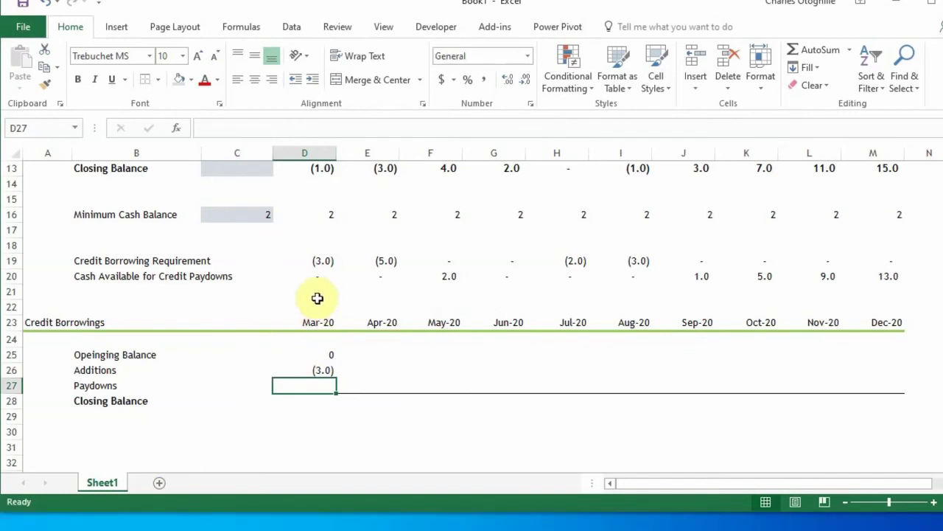
Calculate the Mar-20 Paydowns in D27 as the lesser of prior closing balance and cash available for paydowns, using =MIN(C28,D20)
{"action": "left_click_drag", "start_coordinate": [317, 276], "coordinate": [874, 283]}
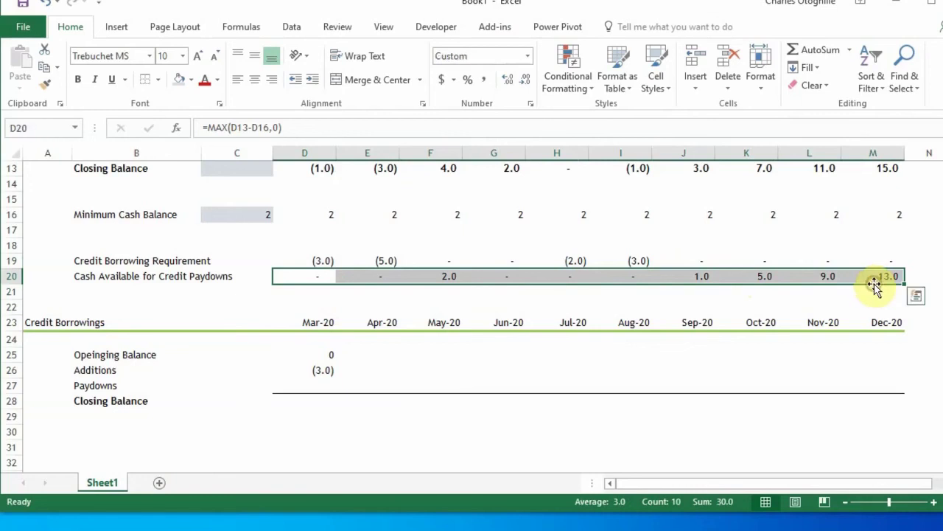
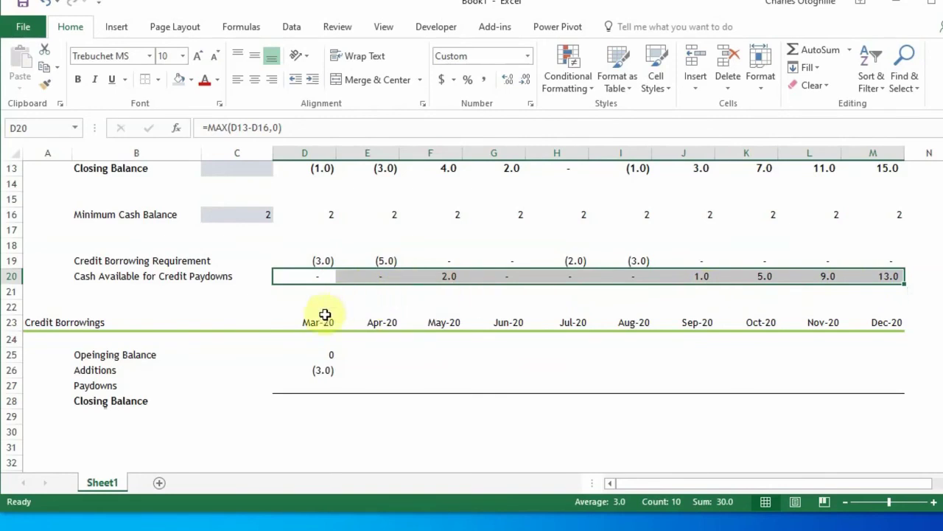
{"action": "left_click", "coordinate": [315, 384]}
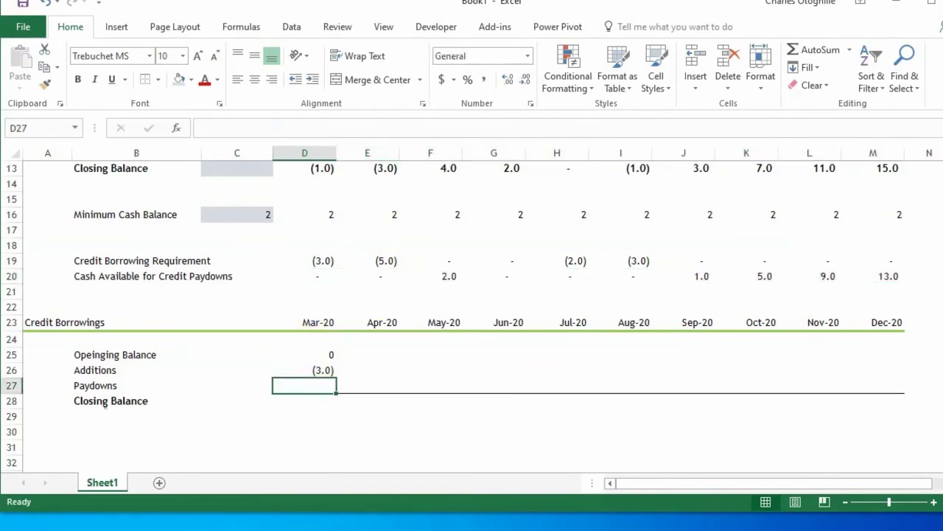
{"action": "type", "text": "="}
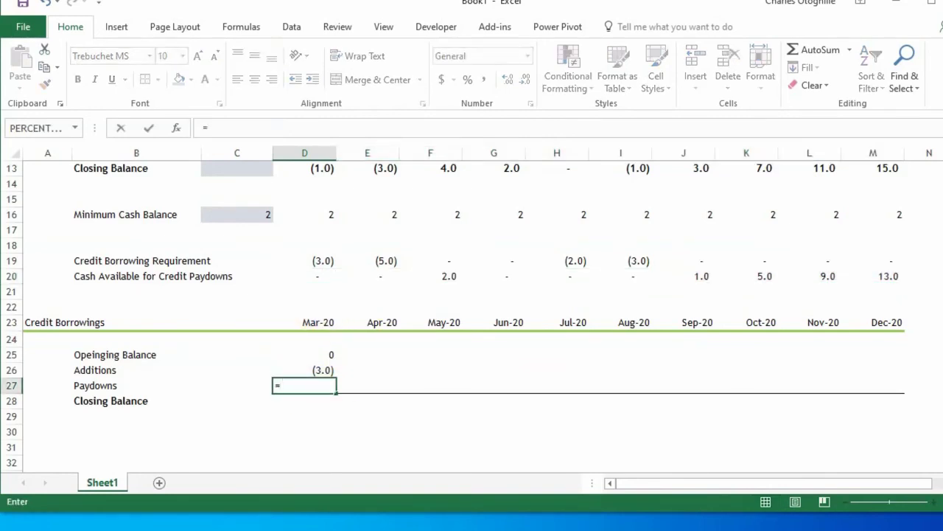
{"action": "type", "text": "min"}
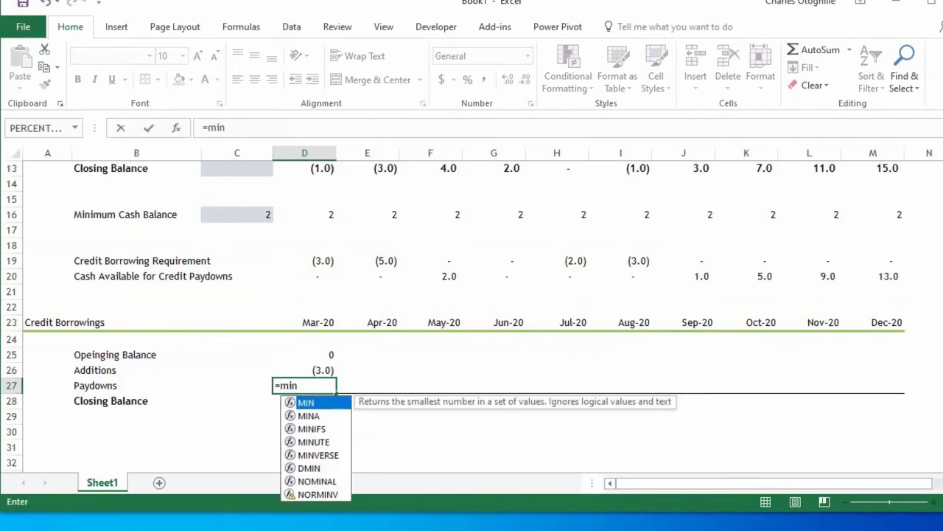
{"action": "type", "text": "("}
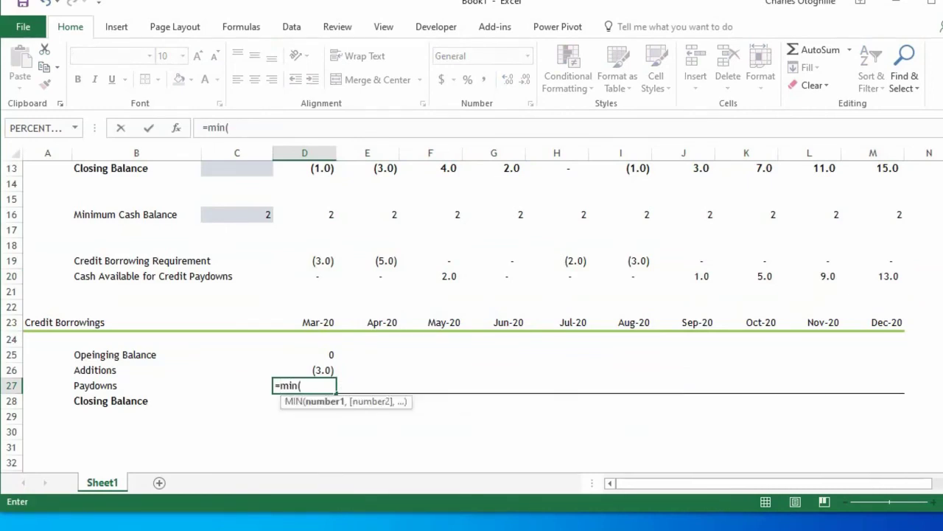
{"action": "left_click", "coordinate": [236, 400]}
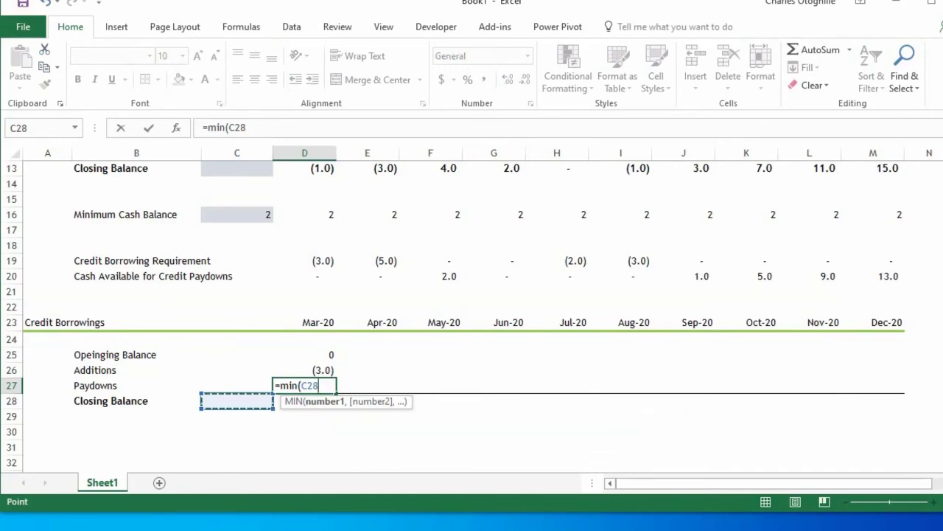
{"action": "type", "text": ","}
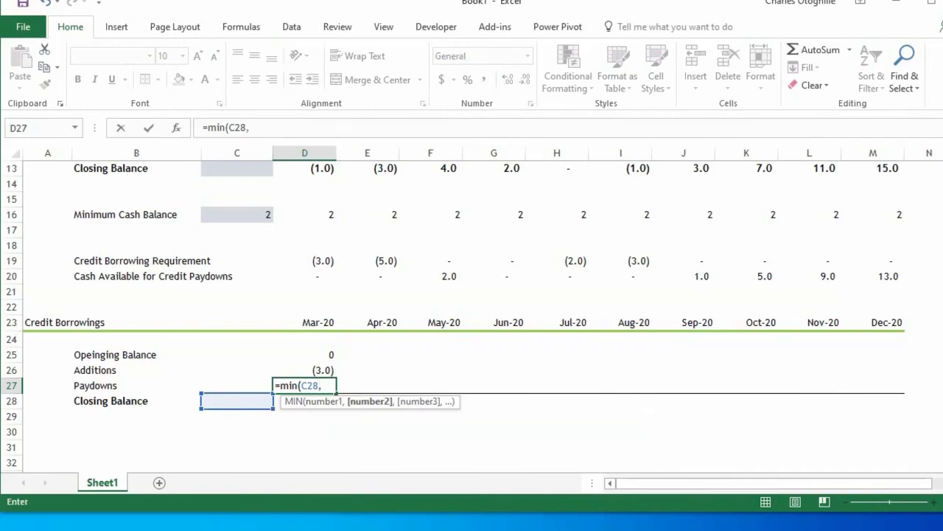
{"action": "key", "text": "Up"}
{"action": "key", "text": "Up"}
{"action": "key", "text": "Up"}
{"action": "key", "text": "Up"}
{"action": "key", "text": "Up"}
{"action": "key", "text": "Up"}
{"action": "key", "text": "Up"}
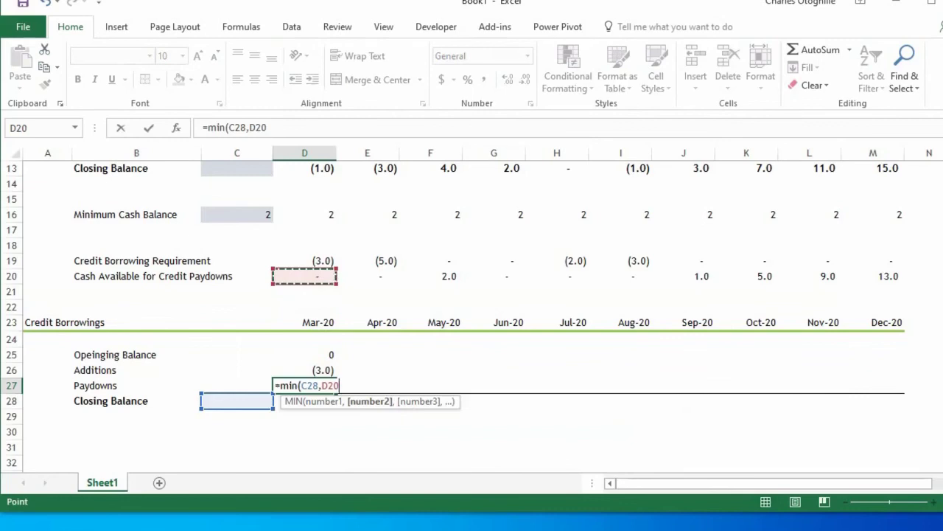
{"action": "key", "text": "Return"}
{"action": "key", "text": "Up"}
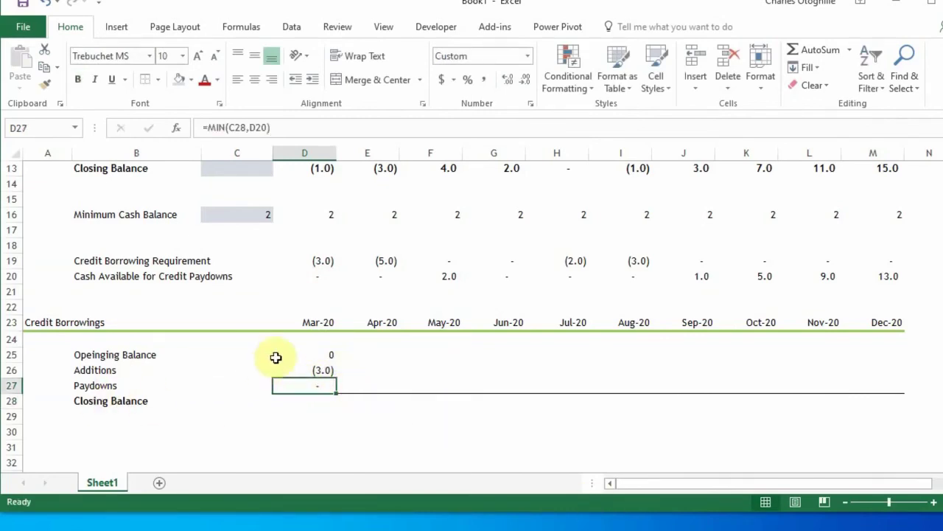
Reverse the signs of the Mar-20 Paydowns and Additions by changing D27 to =-MIN(C28,D20) and D26 to =-D19
{"action": "left_click", "coordinate": [206, 127]}
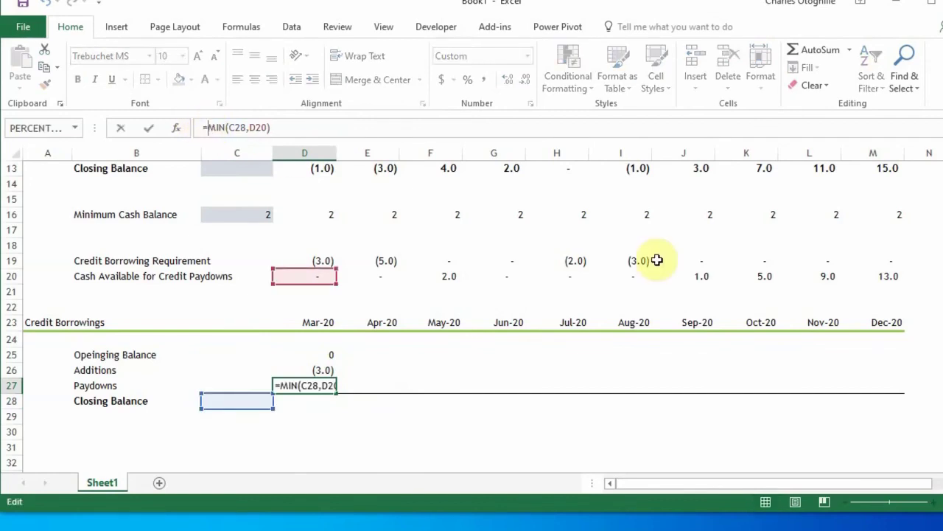
{"action": "key", "text": "Return"}
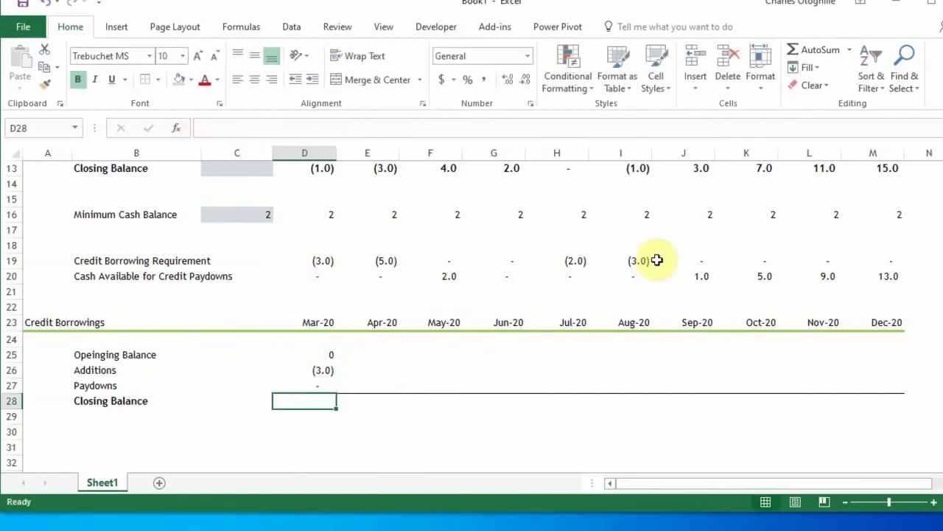
{"action": "left_click", "coordinate": [319, 369]}
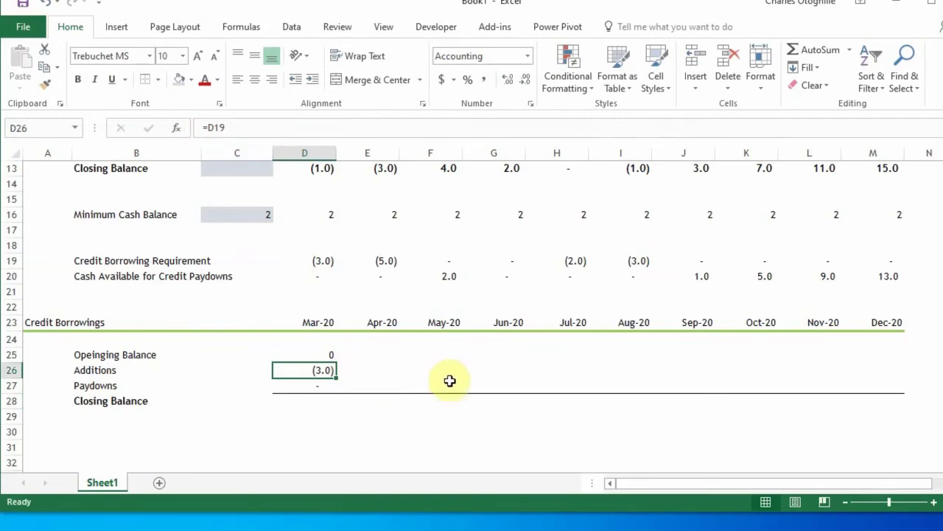
{"action": "left_click", "coordinate": [207, 127]}
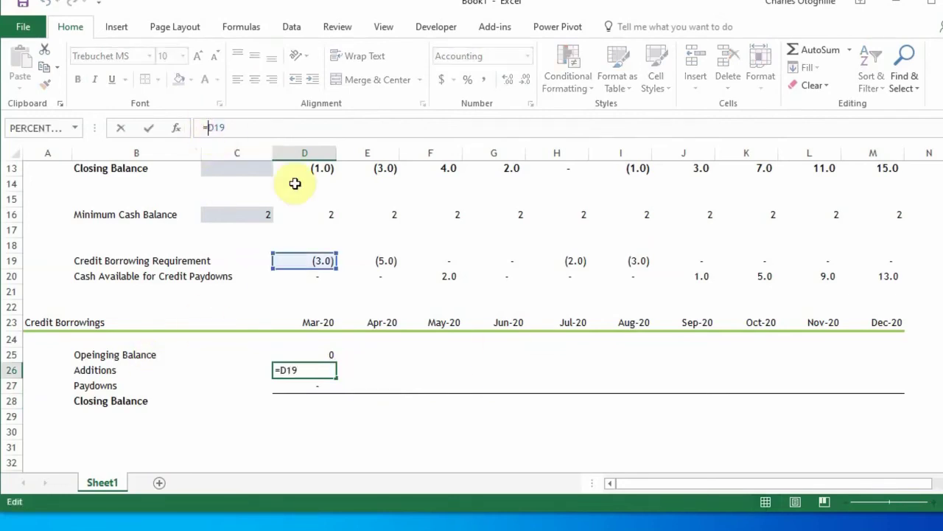
{"action": "key", "text": "Return"}
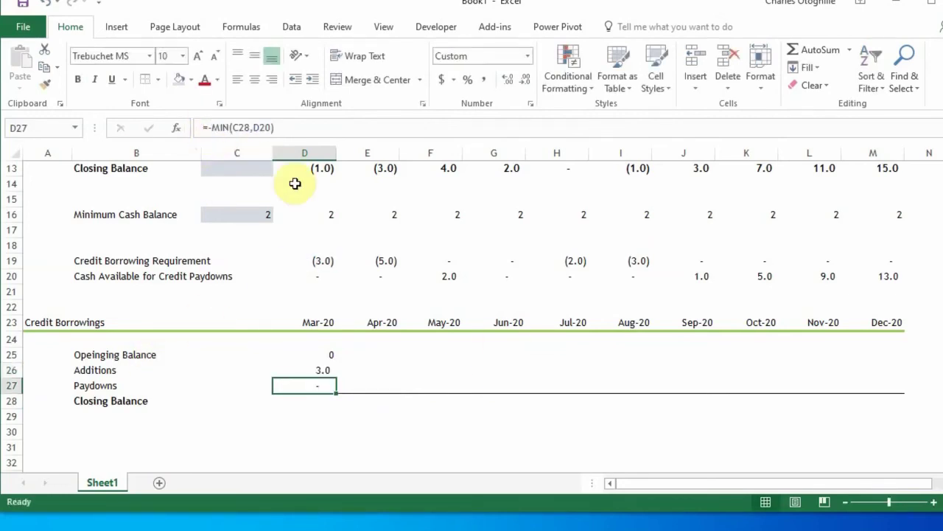
Fill the Mar-20 opening balance, Additions and Paydowns formulas in D25:D27 across through Dec-20 in column M
{"action": "key", "text": "Up"}
{"action": "key", "text": "Up"}
{"action": "key", "text": "Up"}
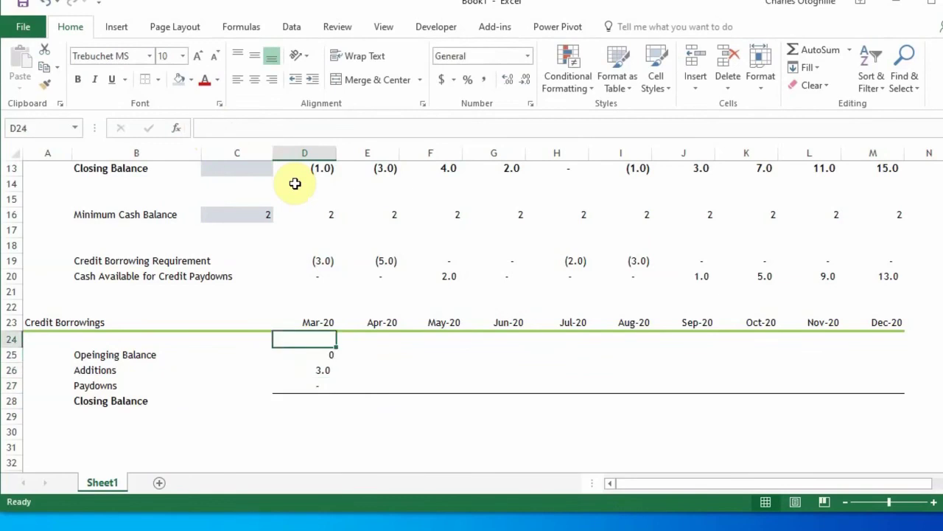
{"action": "key", "text": "Down"}
{"action": "key", "text": "shift+Down"}
{"action": "key", "text": "shift+Down"}
{"action": "key", "text": "shift+Right"}
{"action": "key", "text": "shift+Right"}
{"action": "key", "text": "shift+Right"}
{"action": "key", "text": "shift+Right"}
{"action": "key", "text": "shift+Right"}
{"action": "key", "text": "shift+Right"}
{"action": "key", "text": "shift+Right"}
{"action": "key", "text": "shift+Right"}
{"action": "key", "text": "shift+Right"}
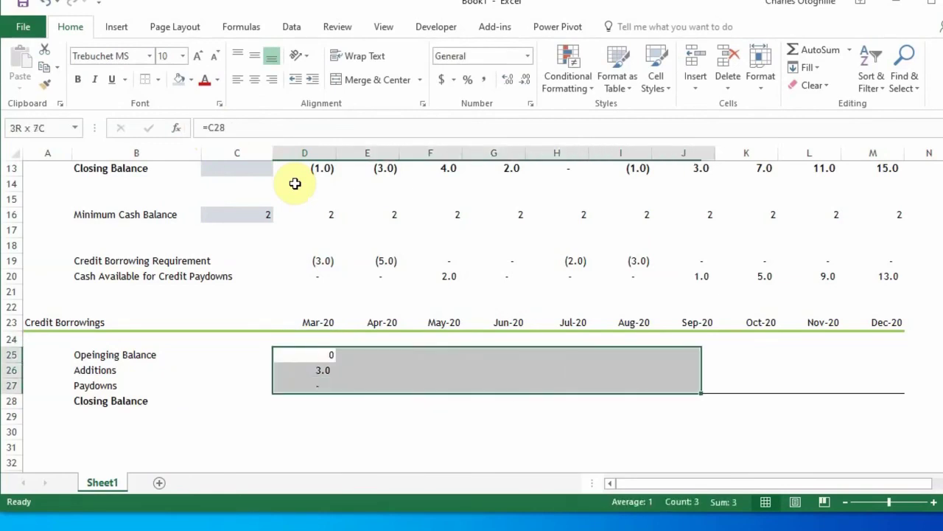
{"action": "key", "text": "ctrl+r"}
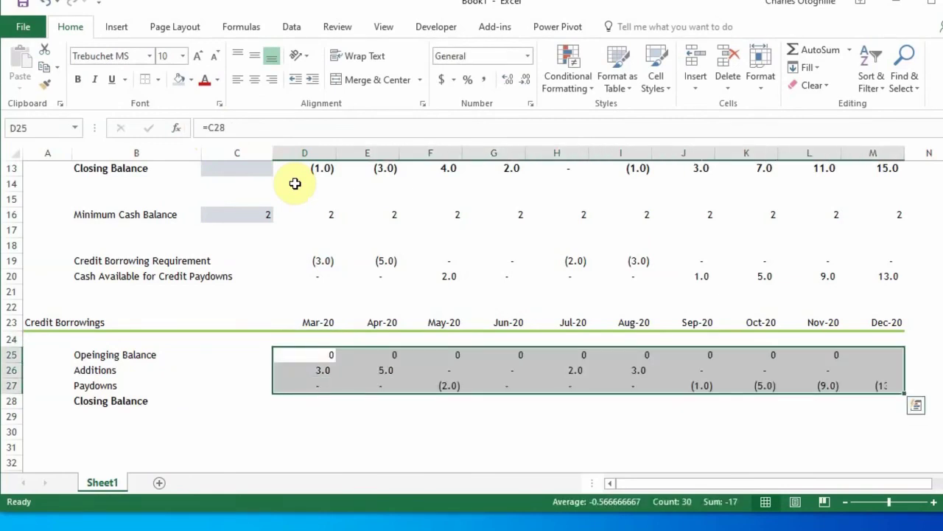
Calculate the Mar-20 credit borrowings Closing Balance in D28 with =SUM(D25:D27)
{"action": "key", "text": "Down"}
{"action": "key", "text": "Down"}
{"action": "key", "text": "Down"}
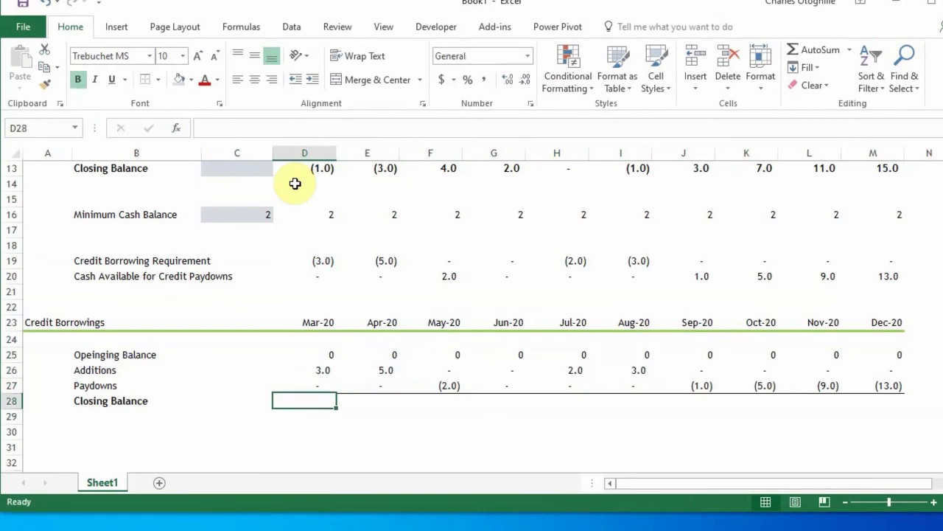
{"action": "type", "text": "="}
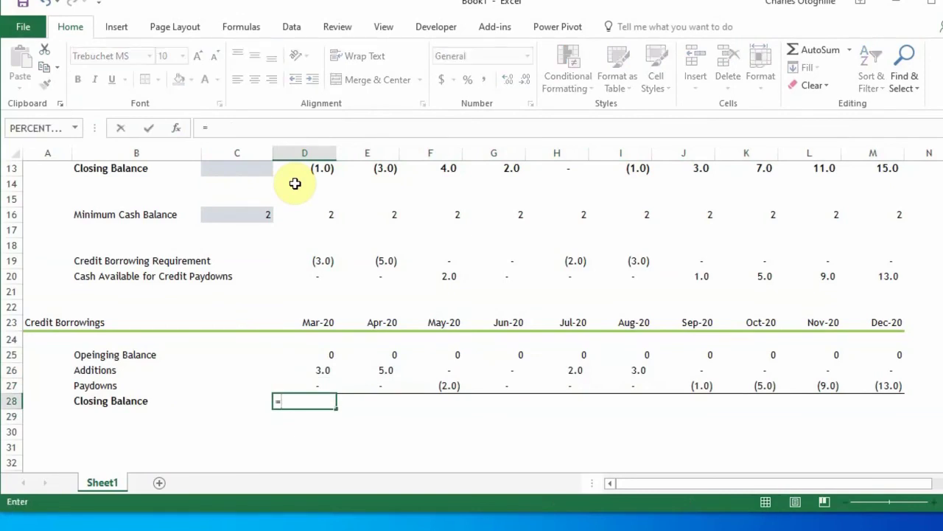
{"action": "type", "text": "Sum("}
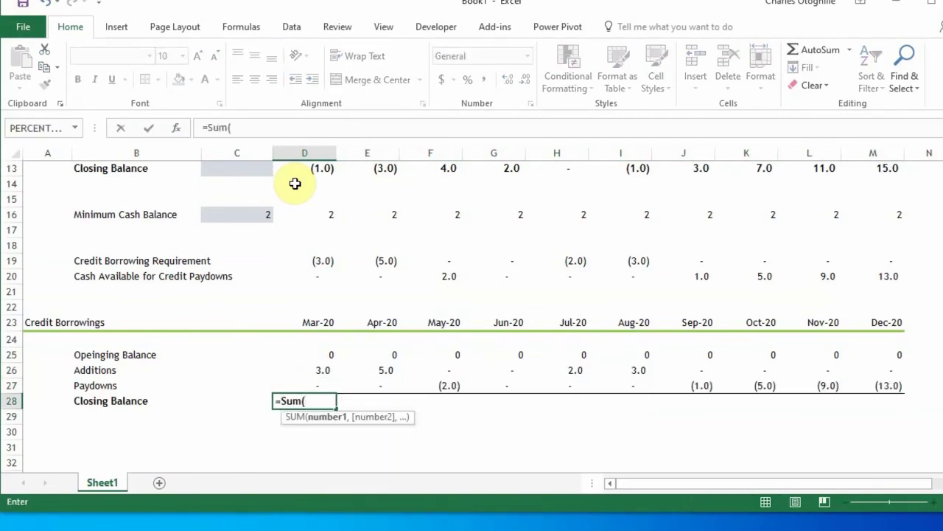
{"action": "key", "text": "Up"}
{"action": "key", "text": "Up"}
{"action": "key", "text": "Up"}
{"action": "key", "text": "shift+Down"}
{"action": "key", "text": "shift+Down"}
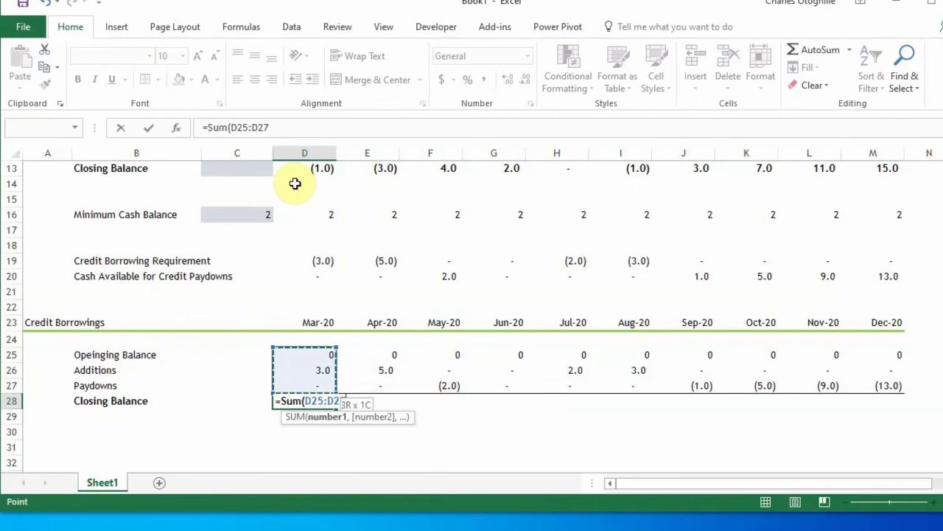
{"action": "key", "text": "Return"}
{"action": "key", "text": "Up"}
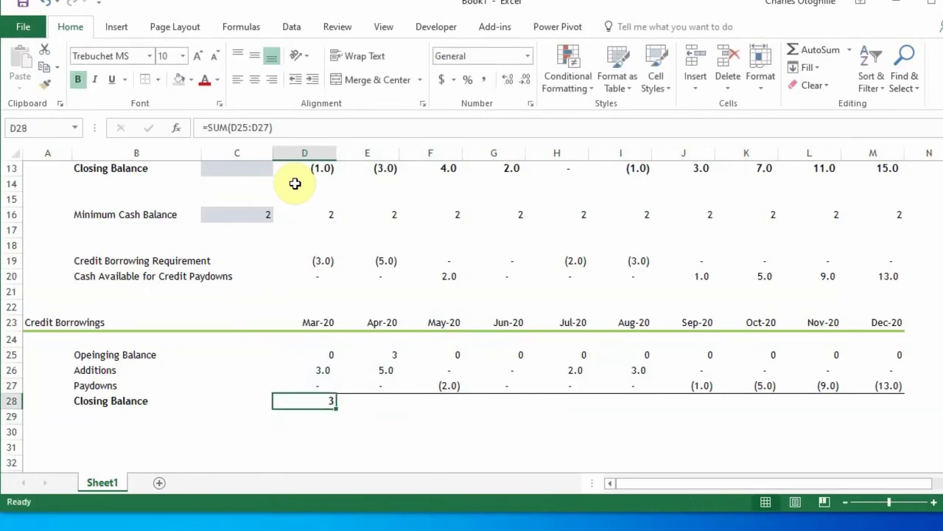
Fill the Credit Borrowings Closing Balance formula from D28 across through Dec-20 in M28
{"action": "key", "text": "shift+Right"}
{"action": "key", "text": "shift+Right"}
{"action": "key", "text": "shift+Right"}
{"action": "key", "text": "shift+Right"}
{"action": "key", "text": "shift+Right"}
{"action": "key", "text": "shift+Right"}
{"action": "key", "text": "shift+Right"}
{"action": "key", "text": "shift+Right"}
{"action": "key", "text": "shift+Right"}
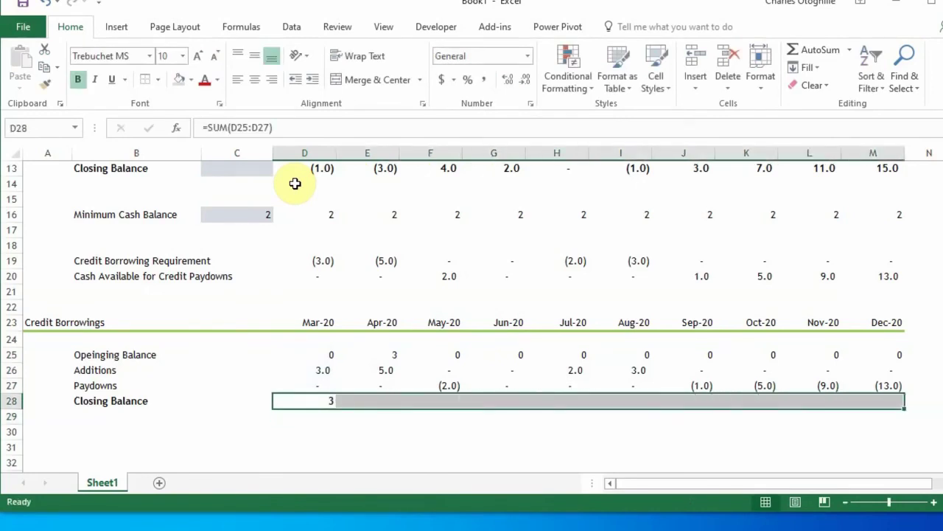
{"action": "key", "text": "ctrl+r"}
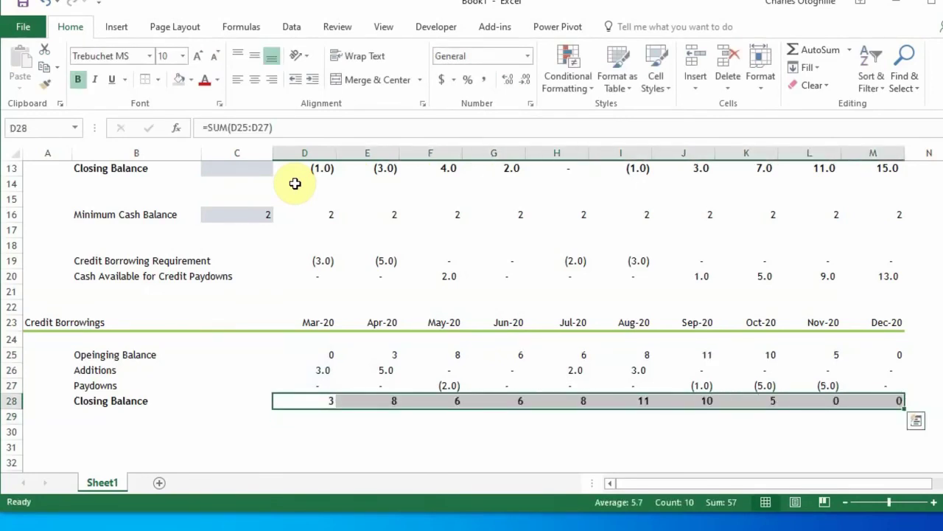
Review the Credit Borrowings balances and formulas from Mar-20 through Aug-20, including the May-20 paydown
{"action": "key", "text": "Down"}
{"action": "key", "text": "Up"}
{"action": "key", "text": "Up"}
{"action": "key", "text": "Up"}
{"action": "key", "text": "Right"}
{"action": "key", "text": "Down"}
{"action": "key", "text": "Down"}
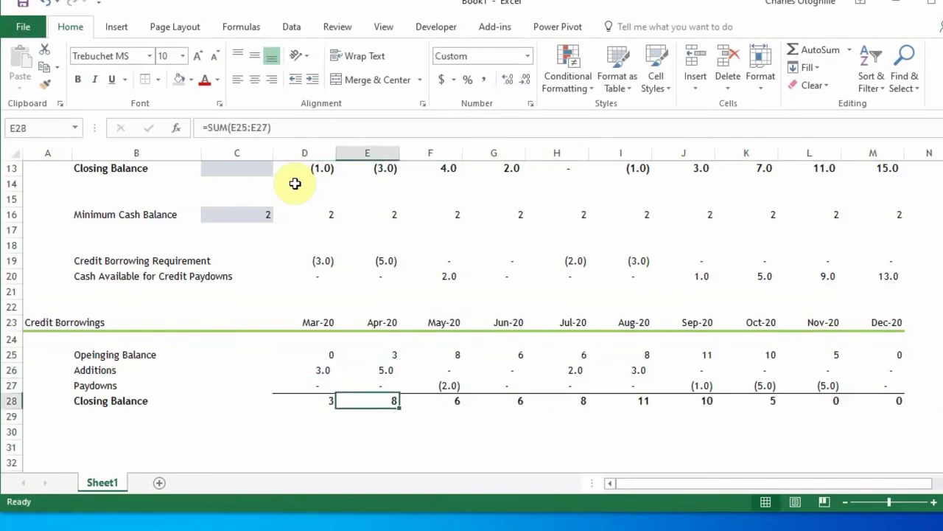
{"action": "key", "text": "Right"}
{"action": "key", "text": "Right"}
{"action": "key", "text": "Right"}
{"action": "key", "text": "Right"}
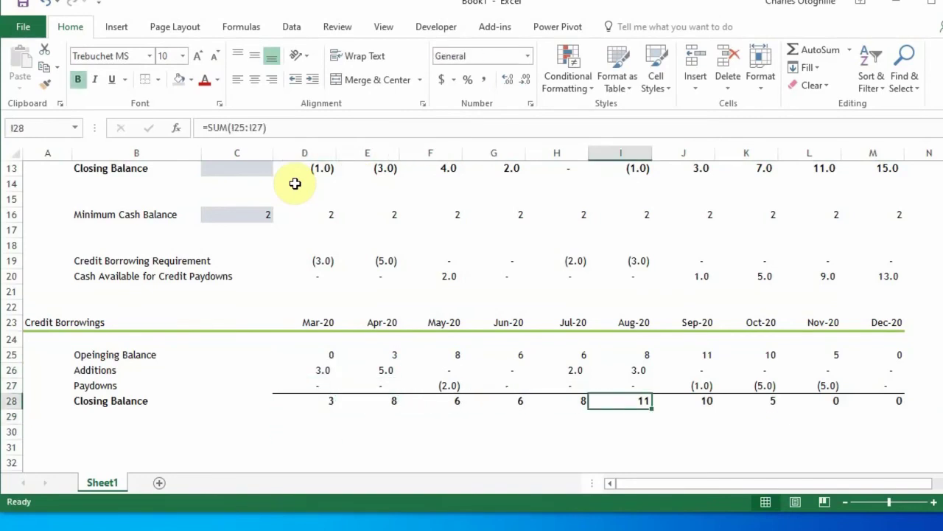
{"action": "key", "text": "Up"}
{"action": "key", "text": "Up"}
{"action": "key", "text": "Up"}
{"action": "key", "text": "Left"}
{"action": "key", "text": "Left"}
{"action": "key", "text": "Left"}
{"action": "key", "text": "Down"}
{"action": "key", "text": "Down"}
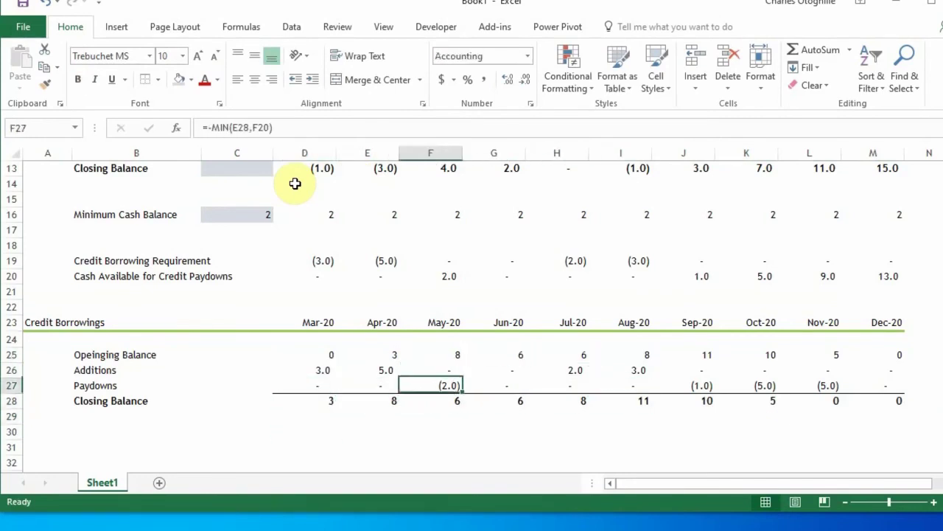
{"action": "key", "text": "Down"}
{"action": "key", "text": "Right"}
{"action": "key", "text": "Right"}
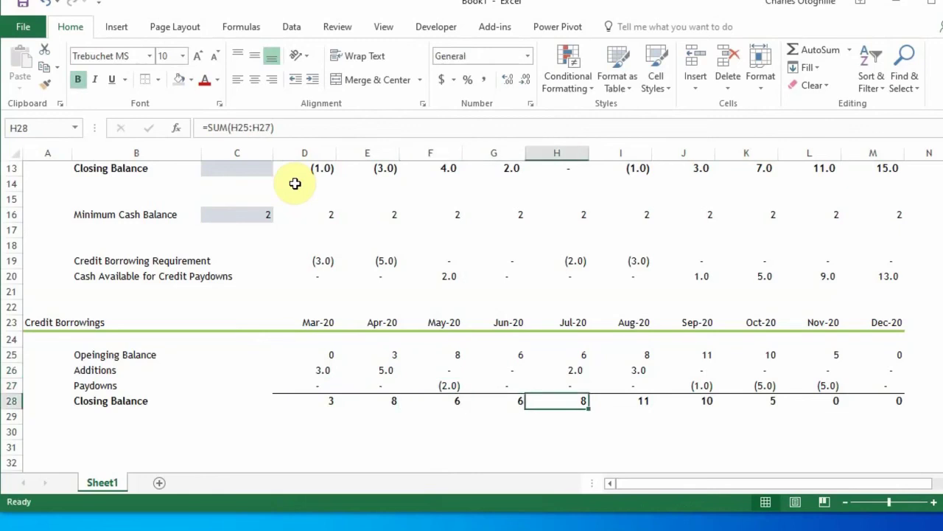
Check how the opening balances, additions and paydowns roll into the closing balances for Jul-20, Aug-20 and Sep-20
{"action": "key", "text": "Up"}
{"action": "key", "text": "Up"}
{"action": "key", "text": "Up"}
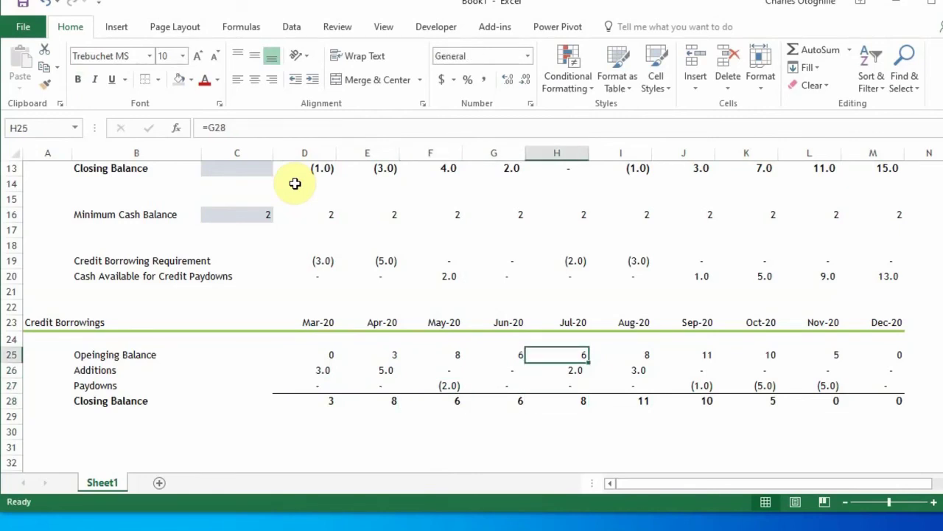
{"action": "key", "text": "Down"}
{"action": "key", "text": "Down"}
{"action": "key", "text": "Down"}
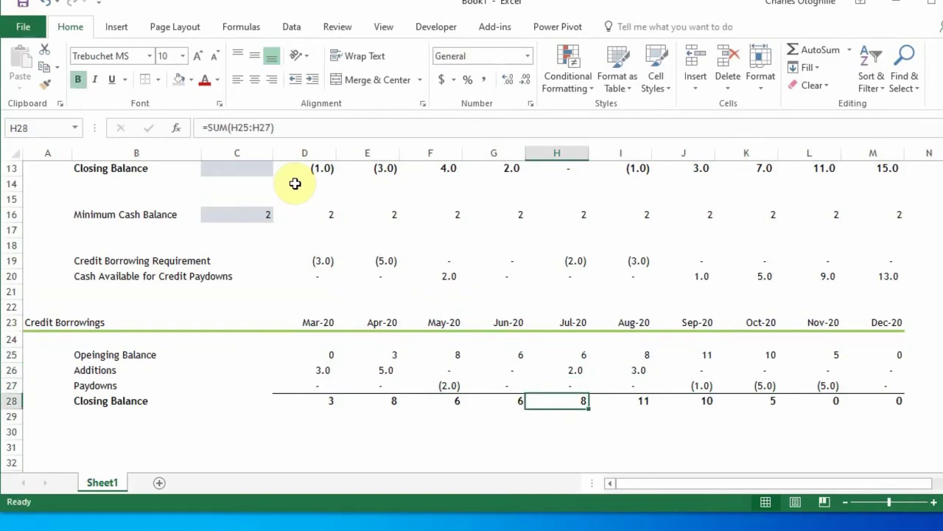
{"action": "key", "text": "Right"}
{"action": "key", "text": "Up"}
{"action": "key", "text": "Up"}
{"action": "key", "text": "Up"}
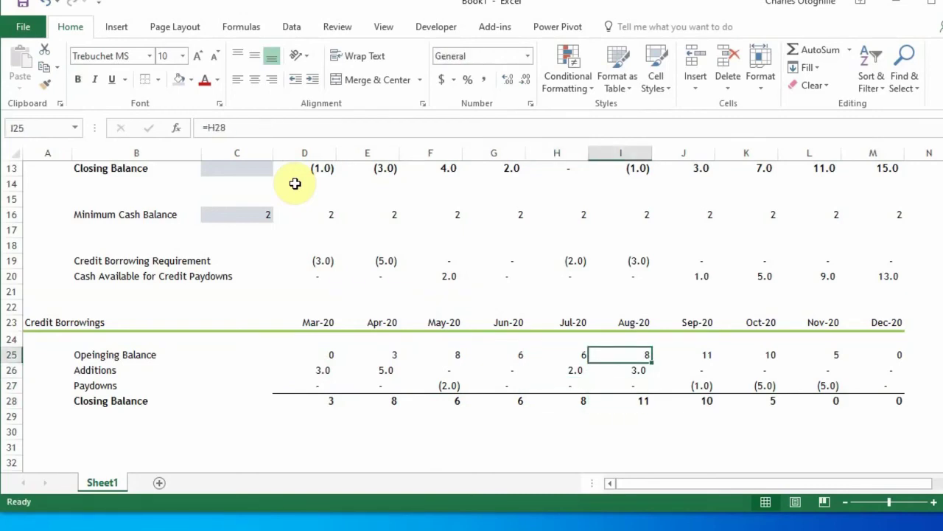
{"action": "key", "text": "Down"}
{"action": "key", "text": "Down"}
{"action": "key", "text": "Down"}
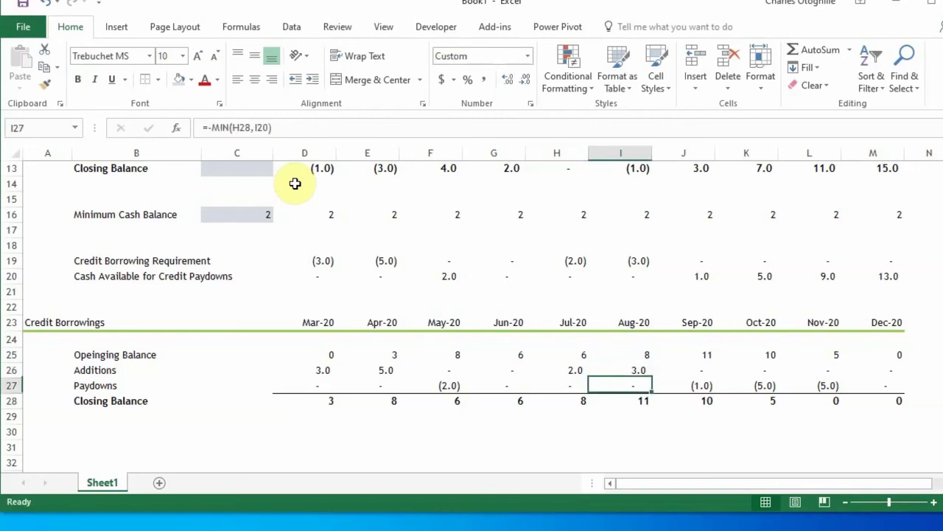
{"action": "key", "text": "Right"}
{"action": "key", "text": "Up"}
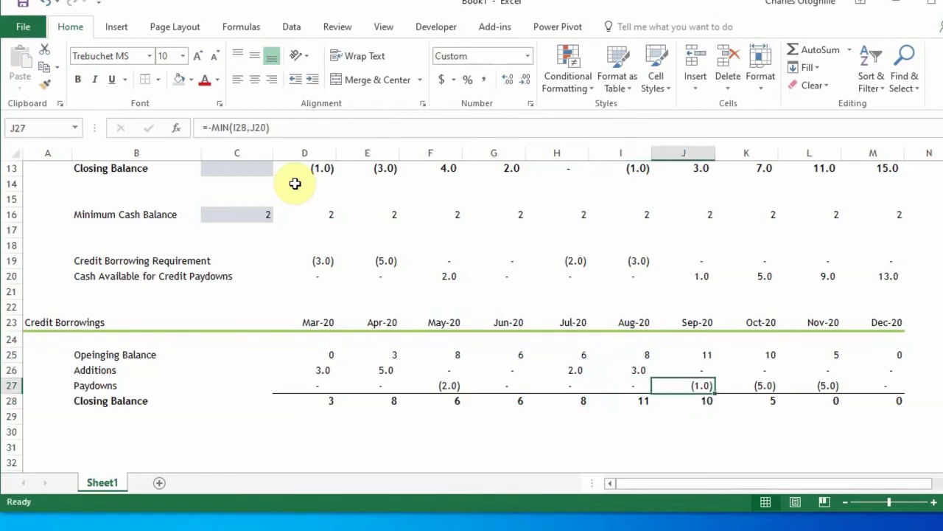
{"action": "key", "text": "Down"}
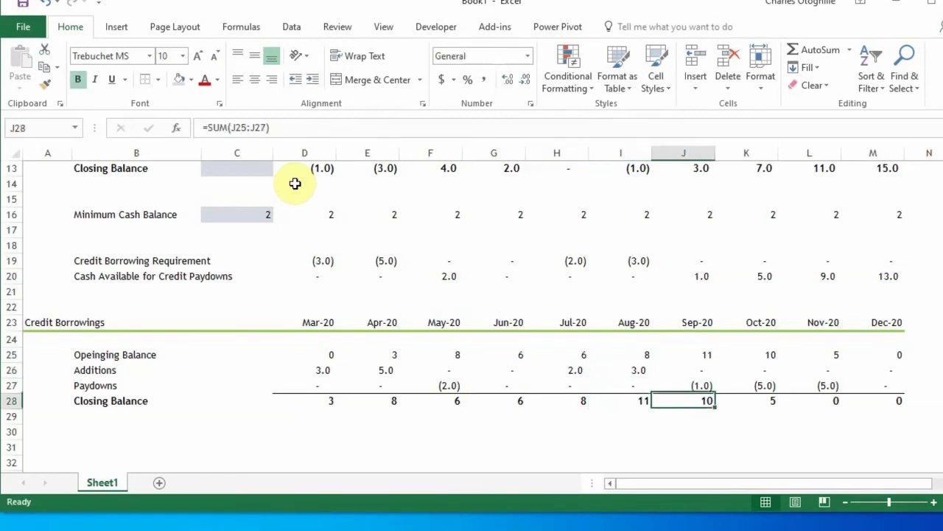
Check how the Oct-20 and Nov-20 opening balances and paydowns roll into the Credit Borrowings closing balances
{"action": "key", "text": "Right"}
{"action": "key", "text": "Up"}
{"action": "key", "text": "Up"}
{"action": "key", "text": "Up"}
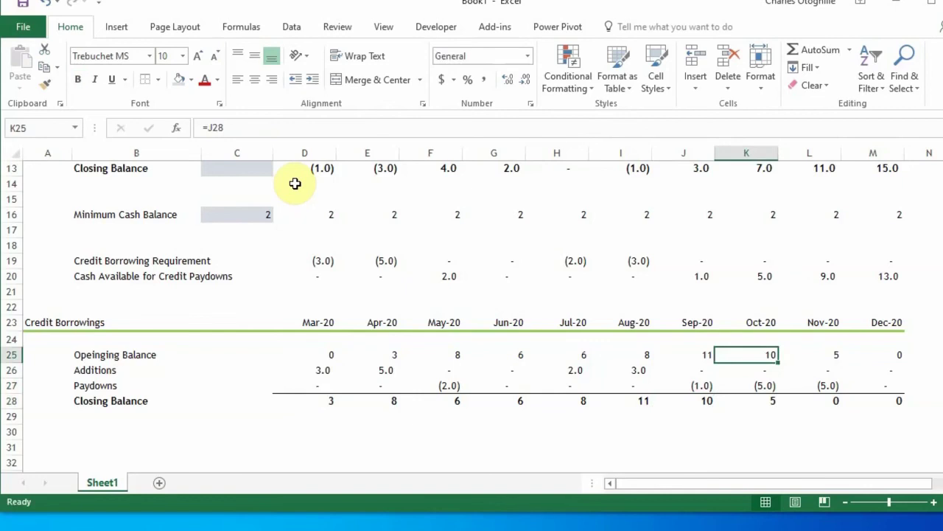
{"action": "key", "text": "Down"}
{"action": "key", "text": "Down"}
{"action": "key", "text": "Down"}
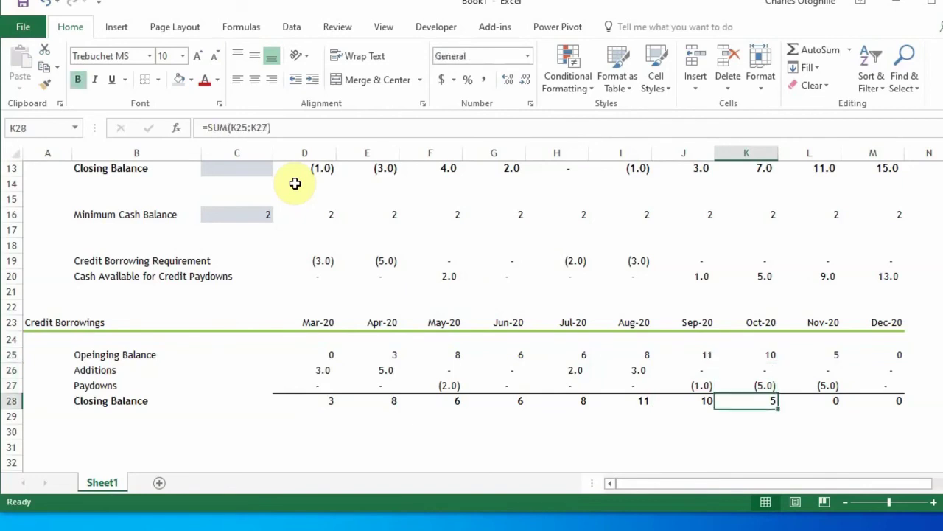
{"action": "key", "text": "Right"}
{"action": "key", "text": "Up"}
{"action": "key", "text": "Up"}
{"action": "key", "text": "Up"}
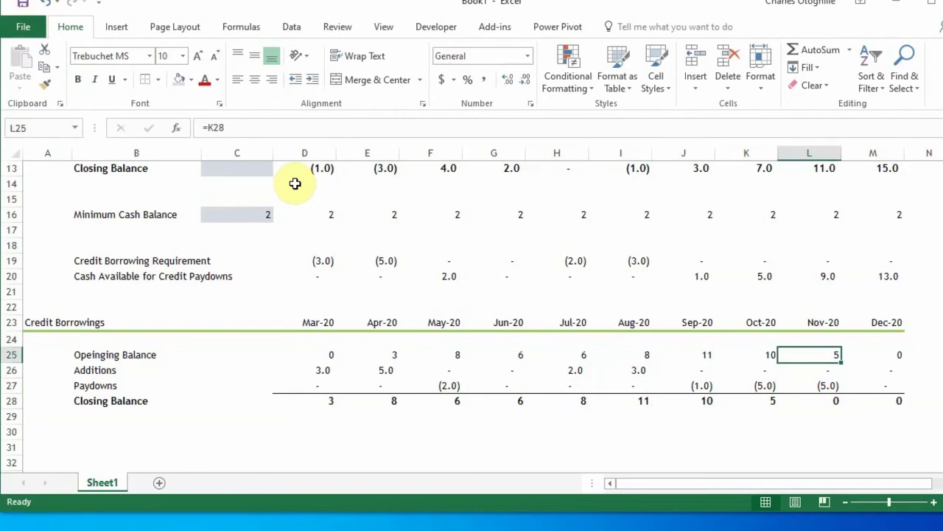
{"action": "key", "text": "Down"}
{"action": "key", "text": "Down"}
{"action": "key", "text": "Down"}
Compare the Nov-20 cash available for credit paydowns in L20 with the paydown in L27 and the closing balance in L28
{"action": "key", "text": "Up"}
{"action": "key", "text": "Up"}
{"action": "key", "text": "Up"}
{"action": "key", "text": "Up"}
{"action": "key", "text": "Up"}
{"action": "key", "text": "Up"}
{"action": "key", "text": "Up"}
{"action": "key", "text": "Up"}
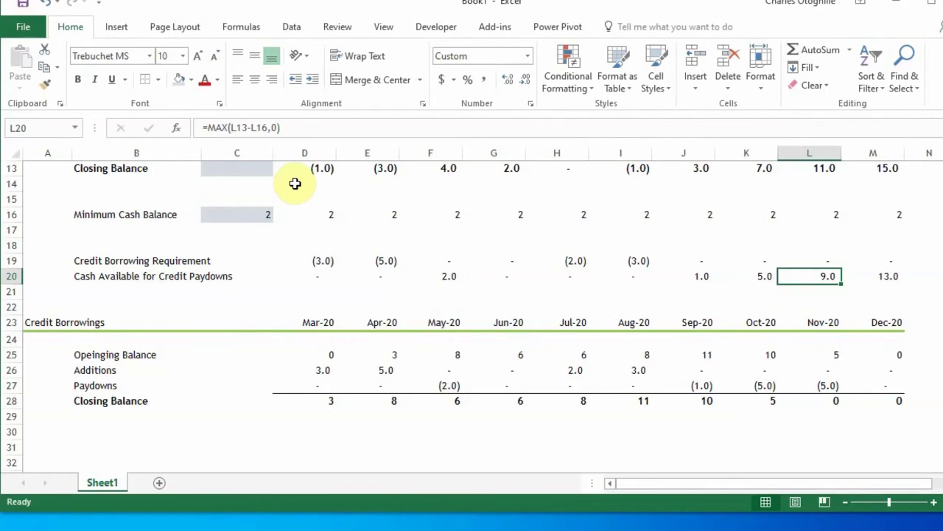
{"action": "key", "text": "Down"}
{"action": "key", "text": "Down"}
{"action": "key", "text": "Down"}
{"action": "key", "text": "Down"}
{"action": "key", "text": "Down"}
{"action": "key", "text": "Down"}
{"action": "key", "text": "Down"}
{"action": "key", "text": "Down"}
{"action": "key", "text": "Up"}
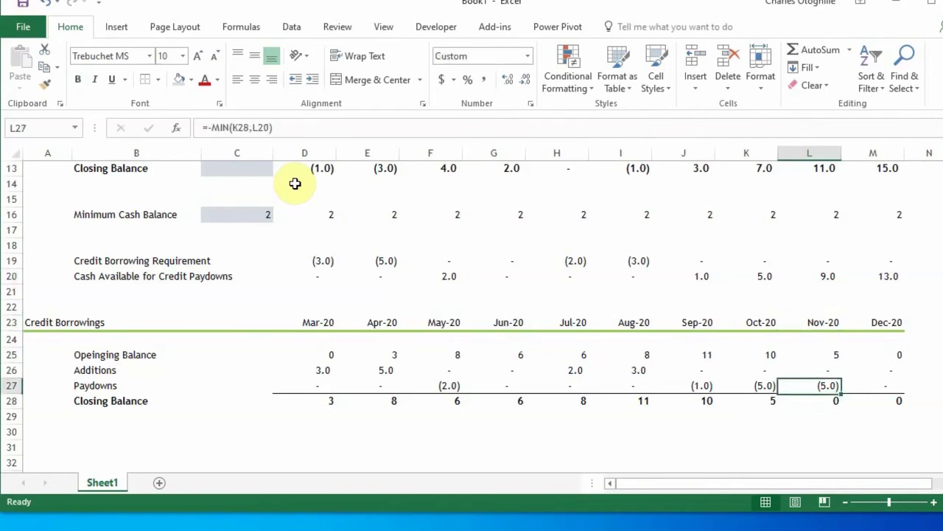
{"action": "key", "text": "Up"}
{"action": "key", "text": "Right"}
{"action": "key", "text": "Down"}
{"action": "key", "text": "Down"}
{"action": "key", "text": "Left"}
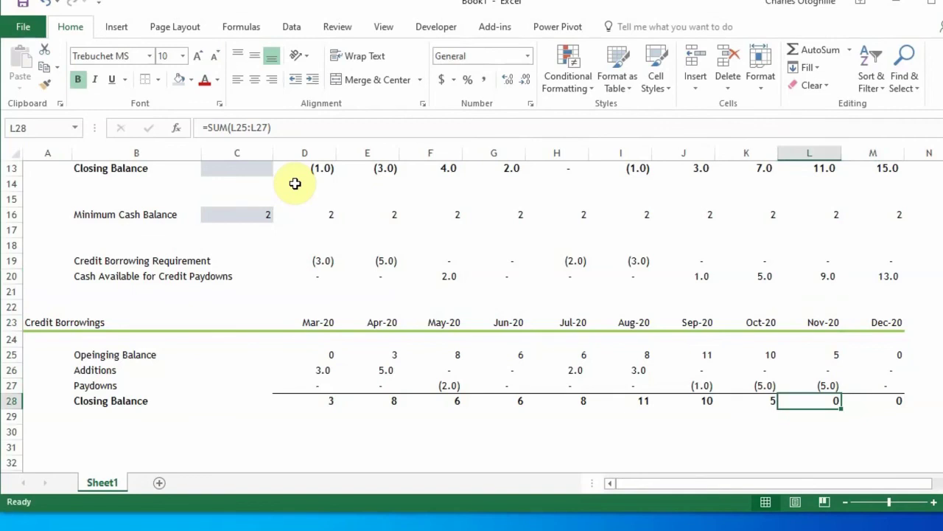
Check the Dec-20 cash available for credit paydowns in M20 against the Dec-20 Credit Borrowings balances and additions
{"action": "key", "text": "Right"}
{"action": "key", "text": "Up"}
{"action": "key", "text": "Up"}
{"action": "key", "text": "Up"}
{"action": "key", "text": "Up"}
{"action": "key", "text": "Up"}
{"action": "key", "text": "Up"}
{"action": "key", "text": "Up"}
{"action": "key", "text": "Up"}
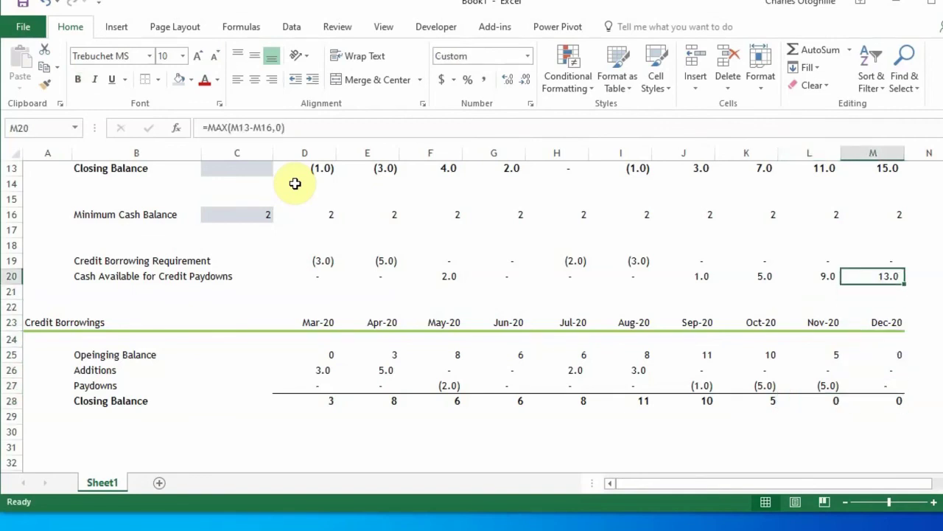
{"action": "key", "text": "Down"}
{"action": "key", "text": "Down"}
{"action": "key", "text": "Down"}
{"action": "key", "text": "Down"}
{"action": "key", "text": "Down"}
{"action": "key", "text": "Down"}
{"action": "key", "text": "Down"}
{"action": "key", "text": "Down"}
{"action": "key", "text": "Down"}
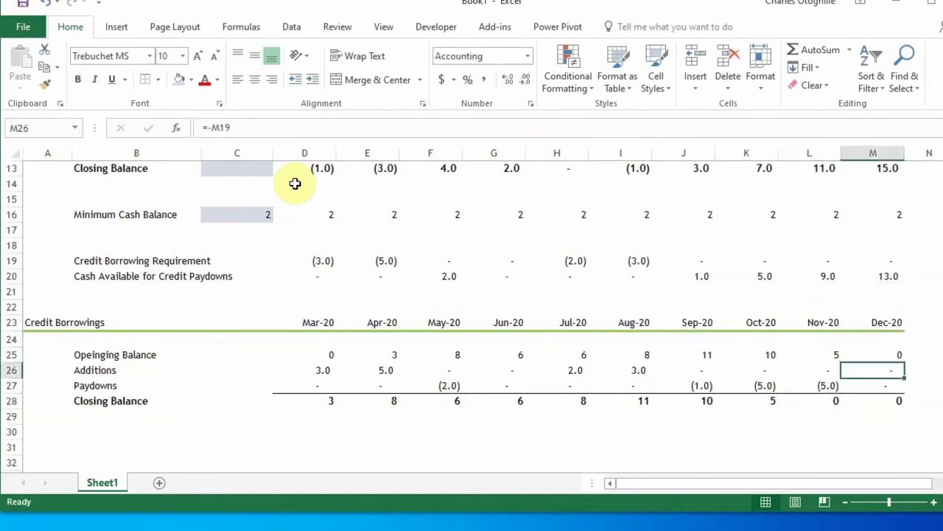
Review the model back up to the Timing section, examining the monthly cash inflows and outflows
{"action": "key", "text": "Up"}
{"action": "key", "text": "Up"}
{"action": "key", "text": "Up"}
{"action": "key", "text": "Up"}
{"action": "key", "text": "Up"}
{"action": "key", "text": "Up"}
{"action": "key", "text": "Up"}
{"action": "key", "text": "Up"}
{"action": "key", "text": "Up"}
{"action": "key", "text": "Up"}
{"action": "key", "text": "Up"}
{"action": "key", "text": "Up"}
{"action": "key", "text": "Up"}
{"action": "key", "text": "Up"}
{"action": "key", "text": "Up"}
{"action": "key", "text": "Up"}
{"action": "key", "text": "Up"}
{"action": "key", "text": "Up"}
{"action": "key", "text": "Up"}
{"action": "key", "text": "Up"}
{"action": "key", "text": "Up"}
{"action": "key", "text": "Up"}
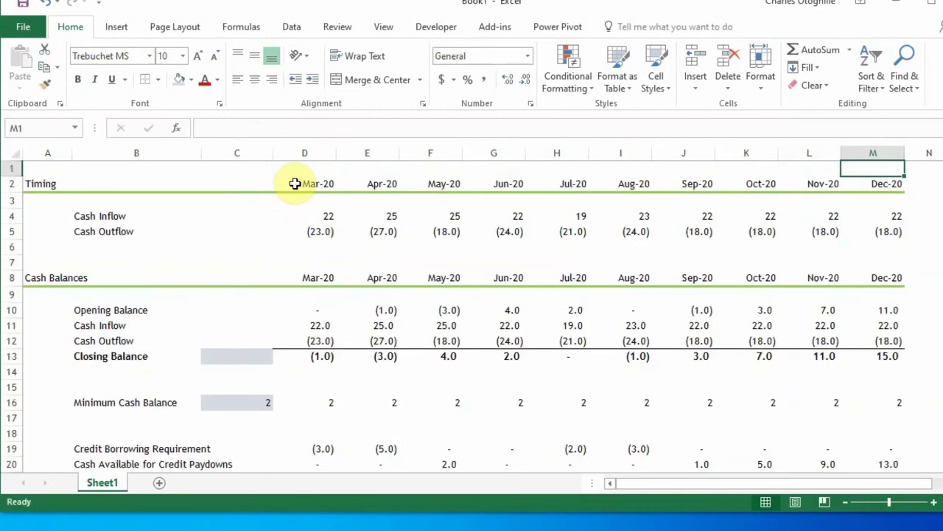
{"action": "key", "text": "Down"}
{"action": "key", "text": "Down"}
{"action": "key", "text": "Down"}
{"action": "key", "text": "Down"}
{"action": "key", "text": "Down"}
{"action": "key", "text": "Left"}
{"action": "key", "text": "Left"}
{"action": "key", "text": "Left"}
{"action": "key", "text": "Left"}
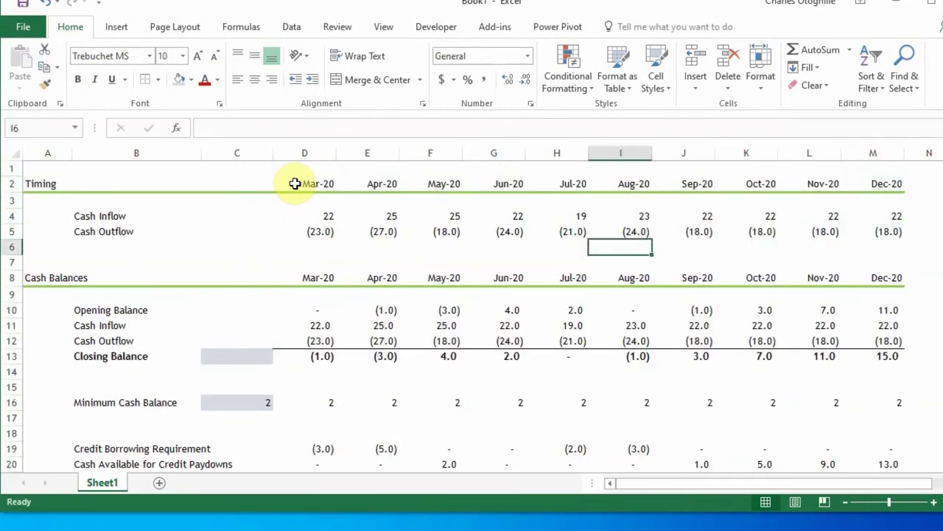
{"action": "key", "text": "Left"}
{"action": "key", "text": "Left"}
{"action": "key", "text": "Left"}
{"action": "key", "text": "Left"}
{"action": "key", "text": "Left"}
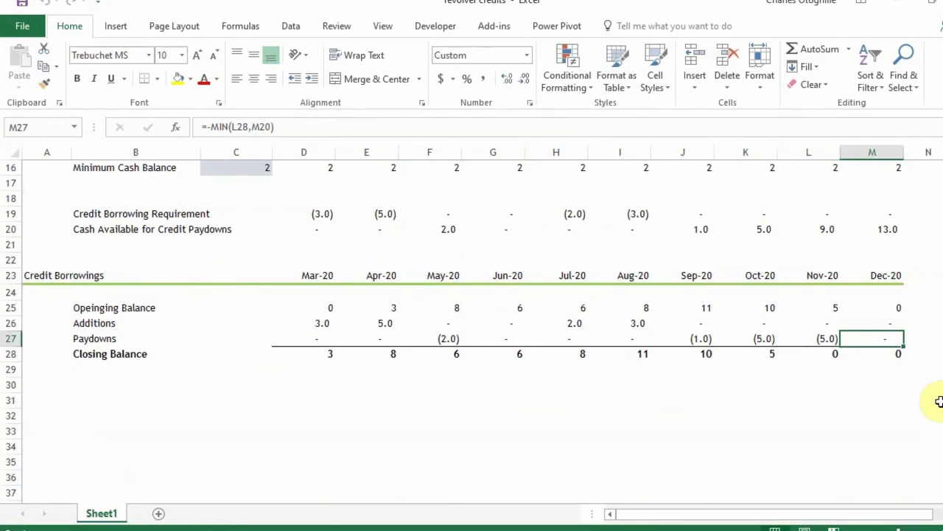
Review the revolver credits workbook from the Dec-20 paydown up through Cash Balances to the Timing cash flows
{"action": "key", "text": "Up"}
{"action": "key", "text": "Up"}
{"action": "key", "text": "Up"}
{"action": "key", "text": "Up"}
{"action": "key", "text": "Up"}
{"action": "key", "text": "Up"}
{"action": "key", "text": "Up"}
{"action": "key", "text": "Up"}
{"action": "key", "text": "Up"}
{"action": "key", "text": "Up"}
{"action": "key", "text": "Up"}
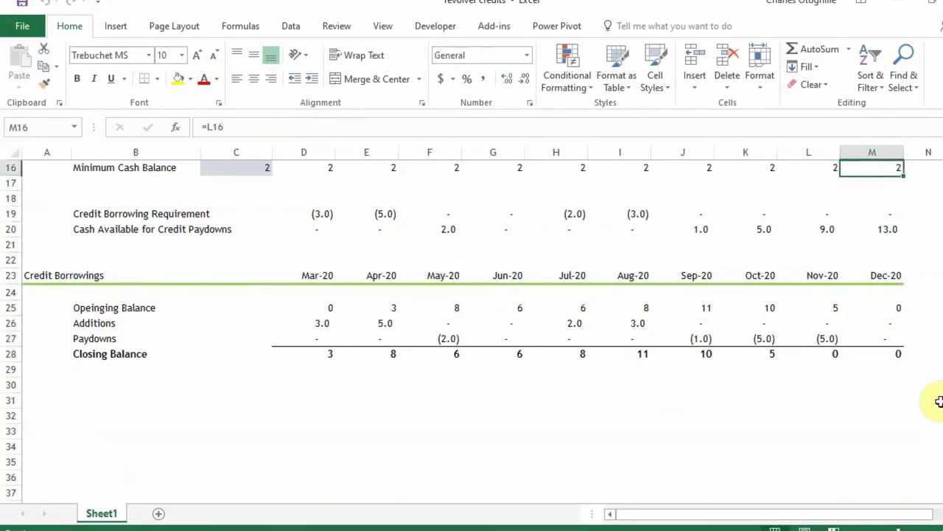
{"action": "key", "text": "Up"}
{"action": "key", "text": "Up"}
{"action": "key", "text": "Up"}
{"action": "key", "text": "Up"}
{"action": "key", "text": "Up"}
{"action": "key", "text": "Up"}
{"action": "key", "text": "Up"}
{"action": "key", "text": "Up"}
{"action": "key", "text": "Up"}
{"action": "key", "text": "Up"}
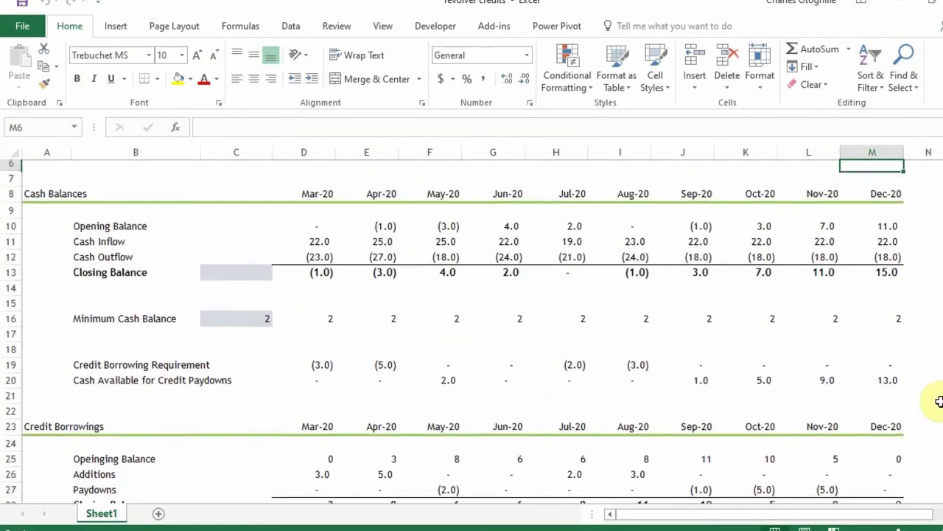
{"action": "key", "text": "Up"}
{"action": "key", "text": "Up"}
{"action": "key", "text": "Up"}
{"action": "key", "text": "Up"}
{"action": "key", "text": "Up"}
{"action": "key", "text": "Down"}
{"action": "key", "text": "Down"}
{"action": "key", "text": "Down"}
{"action": "key", "text": "Down"}
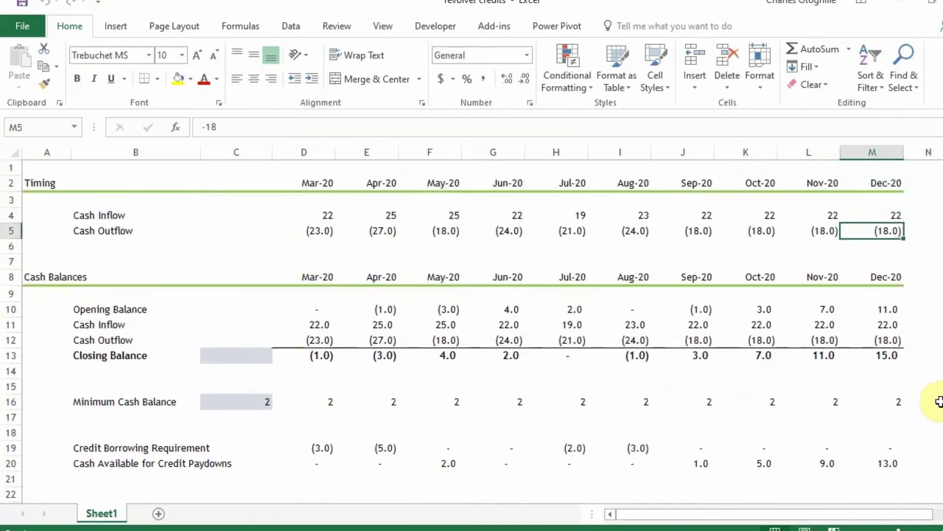
Look over the Dec-20 column from the cash outflow down past the Credit Borrowings closing balance
{"action": "key", "text": "Down"}
{"action": "key", "text": "Down"}
{"action": "key", "text": "Down"}
{"action": "key", "text": "Down"}
{"action": "key", "text": "Down"}
{"action": "key", "text": "Down"}
{"action": "key", "text": "Down"}
{"action": "key", "text": "Down"}
{"action": "key", "text": "Down"}
{"action": "key", "text": "Down"}
{"action": "key", "text": "Down"}
{"action": "key", "text": "Down"}
{"action": "key", "text": "Down"}
{"action": "key", "text": "Down"}
{"action": "key", "text": "Down"}
{"action": "key", "text": "Down"}
{"action": "key", "text": "Down"}
{"action": "key", "text": "Down"}
{"action": "key", "text": "Down"}
{"action": "key", "text": "Down"}
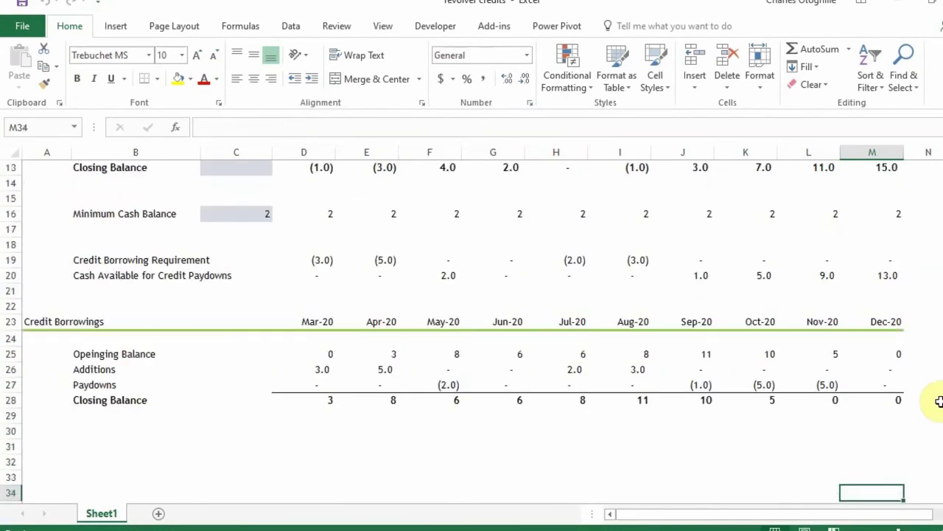
Examine the Credit Borrowings additions from Dec-20 back to May-20, and the May-20 opening balance, paydown and closing balance
{"action": "key", "text": "Up"}
{"action": "key", "text": "Up"}
{"action": "key", "text": "Up"}
{"action": "key", "text": "Up"}
{"action": "key", "text": "Up"}
{"action": "key", "text": "Up"}
{"action": "key", "text": "Up"}
{"action": "key", "text": "Up"}
{"action": "key", "text": "Left"}
{"action": "key", "text": "Left"}
{"action": "key", "text": "Left"}
{"action": "key", "text": "Left"}
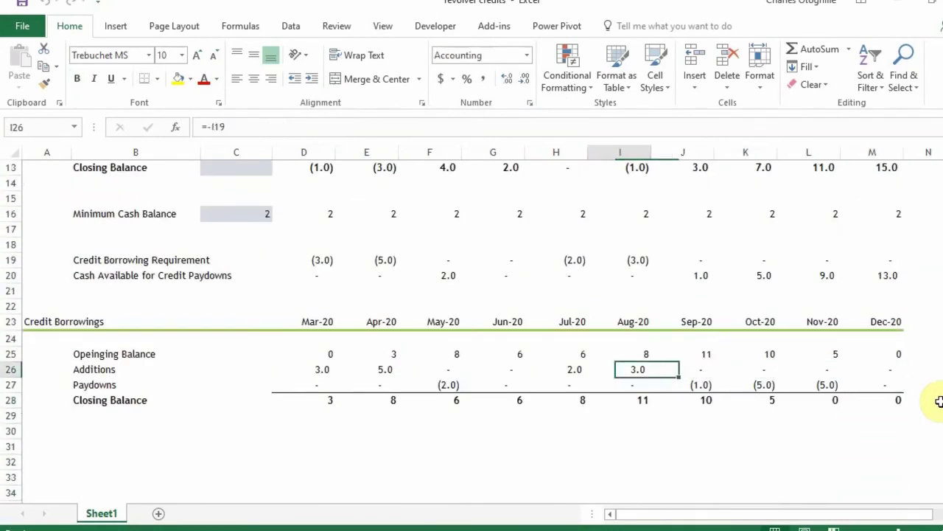
{"action": "key", "text": "Left"}
{"action": "key", "text": "Left"}
{"action": "key", "text": "Left"}
{"action": "key", "text": "Up"}
{"action": "key", "text": "Down"}
{"action": "key", "text": "Down"}
{"action": "key", "text": "Down"}
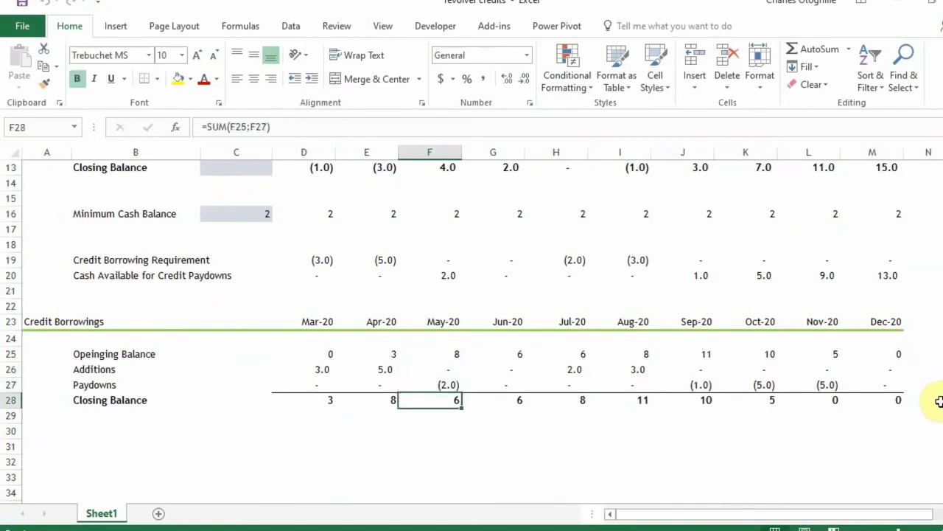
Examine the Jun-20 Credit Borrowings column and compare its paydown formula with May-20's
{"action": "key", "text": "Right"}
{"action": "key", "text": "Up"}
{"action": "key", "text": "Up"}
{"action": "key", "text": "Up"}
{"action": "key", "text": "Up"}
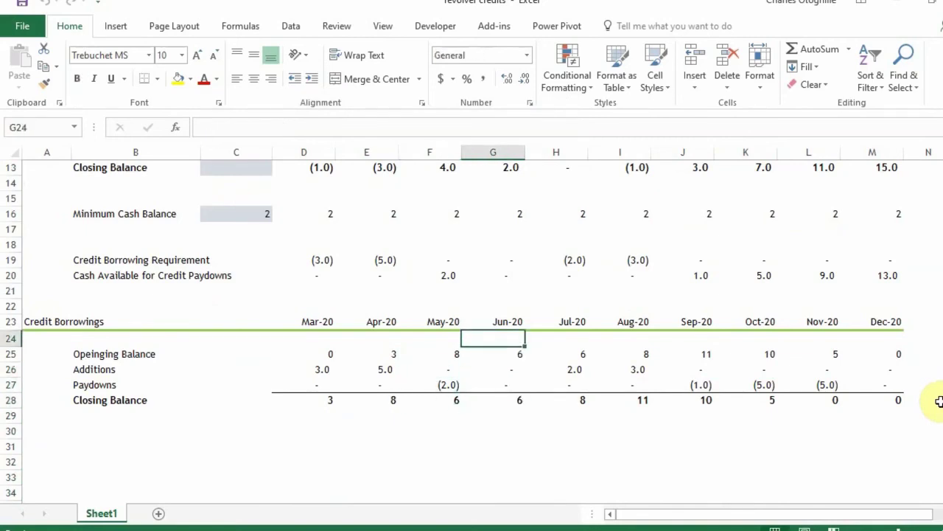
{"action": "key", "text": "Down"}
{"action": "key", "text": "Down"}
{"action": "key", "text": "Down"}
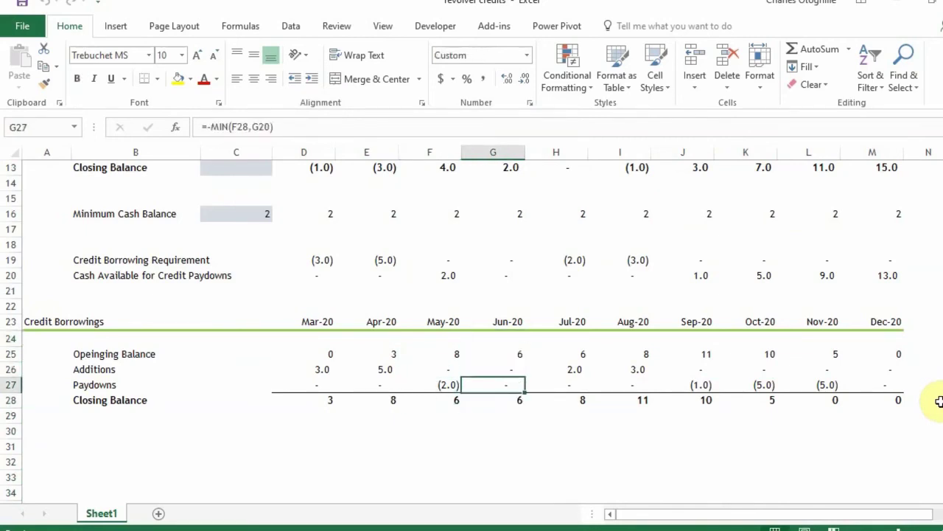
{"action": "key", "text": "Left"}
{"action": "key", "text": "Left"}
{"action": "key", "text": "Left"}
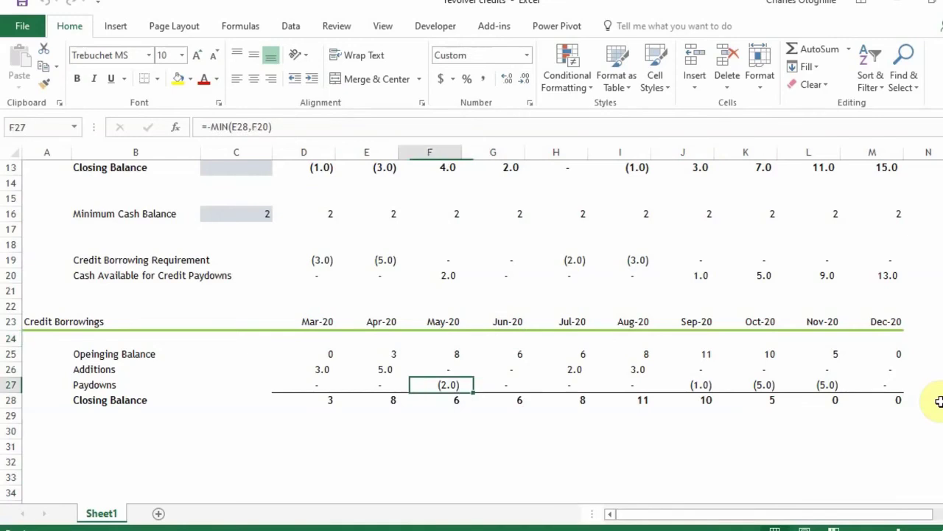
Look across the Credit Borrowings additions from May-20 to Oct-20, and return to the Mar-20 closing balance
{"action": "key", "text": "Up"}
{"action": "key", "text": "Right"}
{"action": "key", "text": "Right"}
{"action": "key", "text": "Right"}
{"action": "key", "text": "Right"}
{"action": "key", "text": "Right"}
{"action": "key", "text": "Right"}
{"action": "key", "text": "Right"}
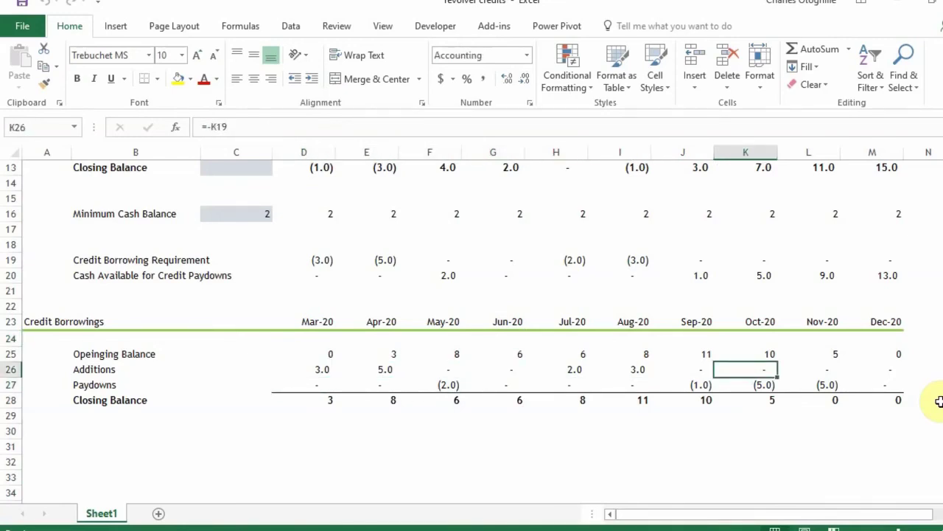
{"action": "key", "text": "Down"}
{"action": "key", "text": "Down"}
{"action": "key", "text": "Down"}
{"action": "key", "text": "Left"}
{"action": "key", "text": "Left"}
{"action": "key", "text": "Left"}
{"action": "key", "text": "Left"}
{"action": "key", "text": "Left"}
{"action": "key", "text": "Left"}
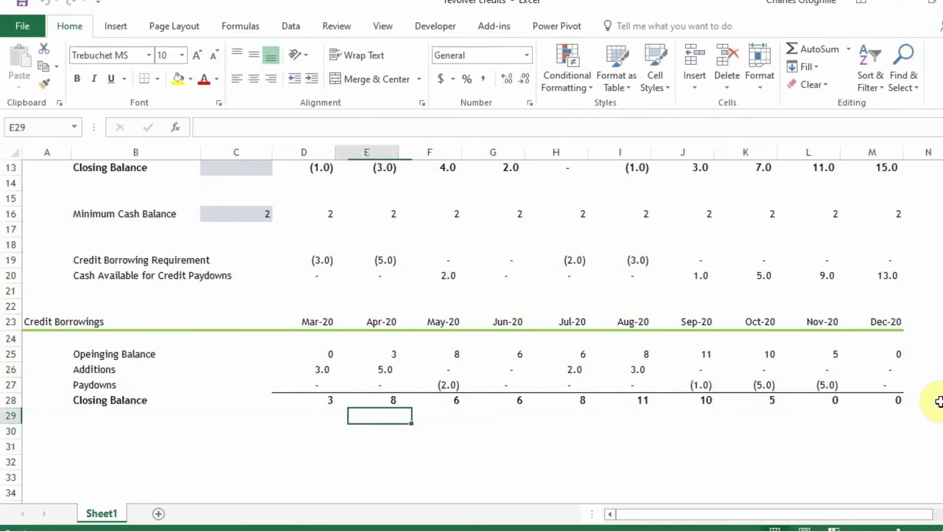
{"action": "key", "text": "Up"}
{"action": "key", "text": "Left"}
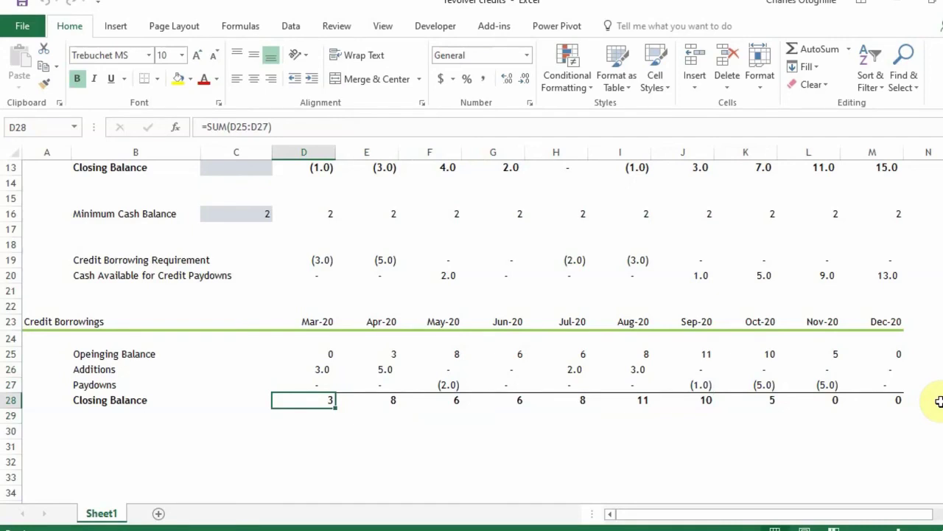
Review the Mar-20 column from the Credit Borrowings closing balance up to the Timing section
{"action": "key", "text": "Up"}
{"action": "key", "text": "Up"}
{"action": "key", "text": "Up"}
{"action": "key", "text": "Up"}
{"action": "key", "text": "Up"}
{"action": "key", "text": "Up"}
{"action": "key", "text": "Up"}
{"action": "key", "text": "Up"}
{"action": "key", "text": "Up"}
{"action": "key", "text": "Up"}
{"action": "key", "text": "Up"}
{"action": "key", "text": "Up"}
{"action": "key", "text": "Up"}
{"action": "key", "text": "Up"}
{"action": "key", "text": "Up"}
{"action": "key", "text": "Up"}
{"action": "key", "text": "Up"}
{"action": "key", "text": "Up"}
{"action": "key", "text": "Up"}
{"action": "key", "text": "Up"}
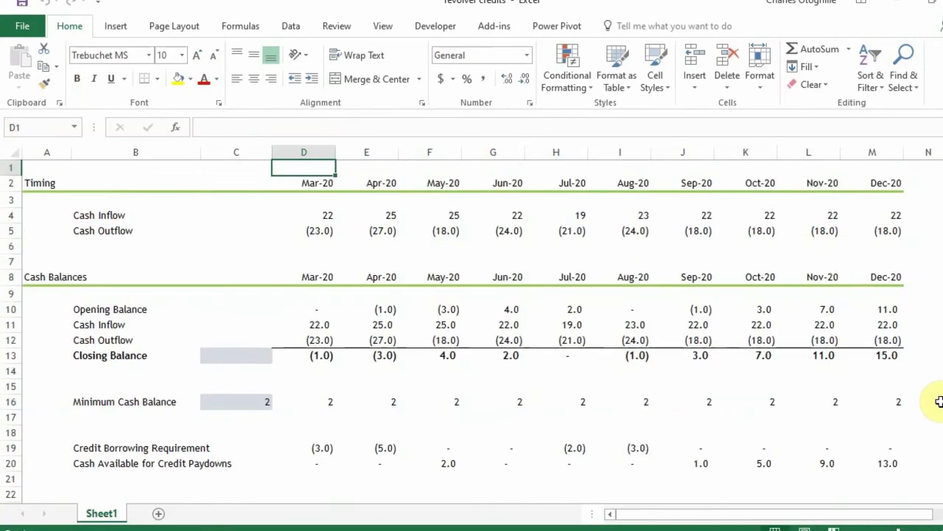
Insert a blank row above Closing Balance in the Cash Balances section
{"action": "key", "text": "Down"}
{"action": "key", "text": "Down"}
{"action": "key", "text": "Down"}
{"action": "key", "text": "Down"}
{"action": "key", "text": "Down"}
{"action": "key", "text": "Down"}
{"action": "key", "text": "Down"}
{"action": "key", "text": "Down"}
{"action": "key", "text": "Down"}
{"action": "key", "text": "Down"}
{"action": "key", "text": "Down"}
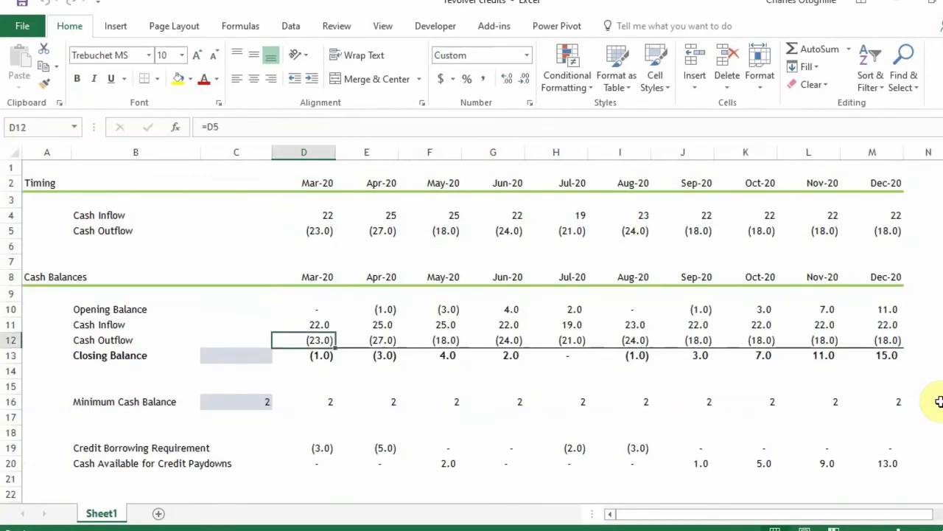
{"action": "key", "text": "Down"}
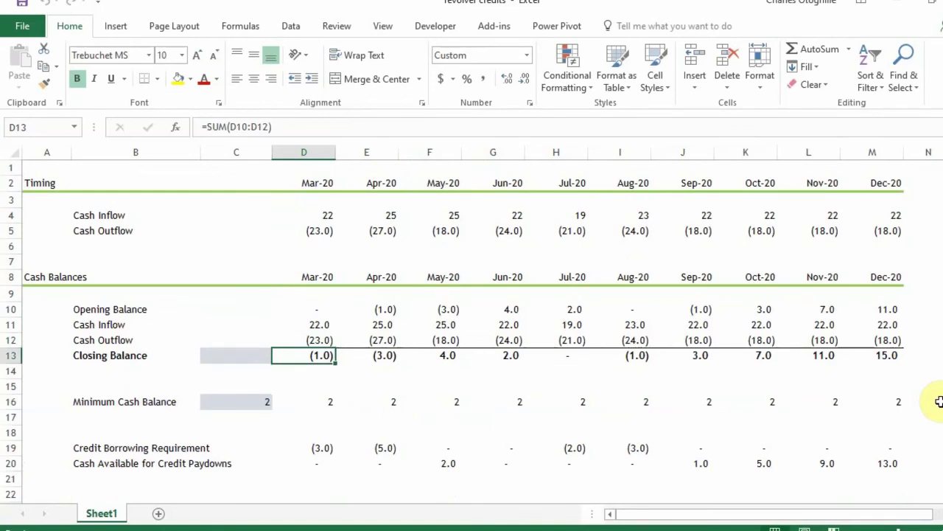
{"action": "key", "text": "shift+space"}
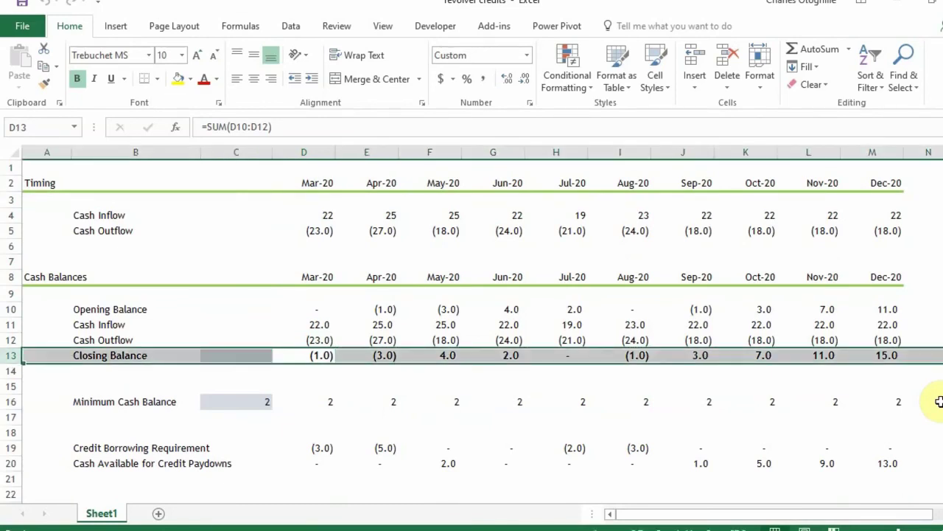
{"action": "key", "text": "ctrl+shift+plus"}
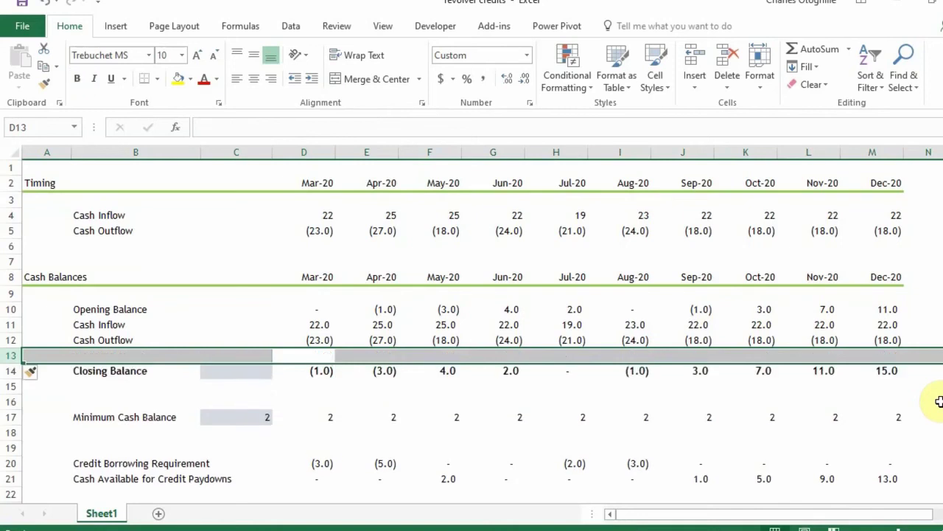
Label the new row 13 "Interest Payment" in column B
{"action": "key", "text": "Left"}
{"action": "key", "text": "Left"}
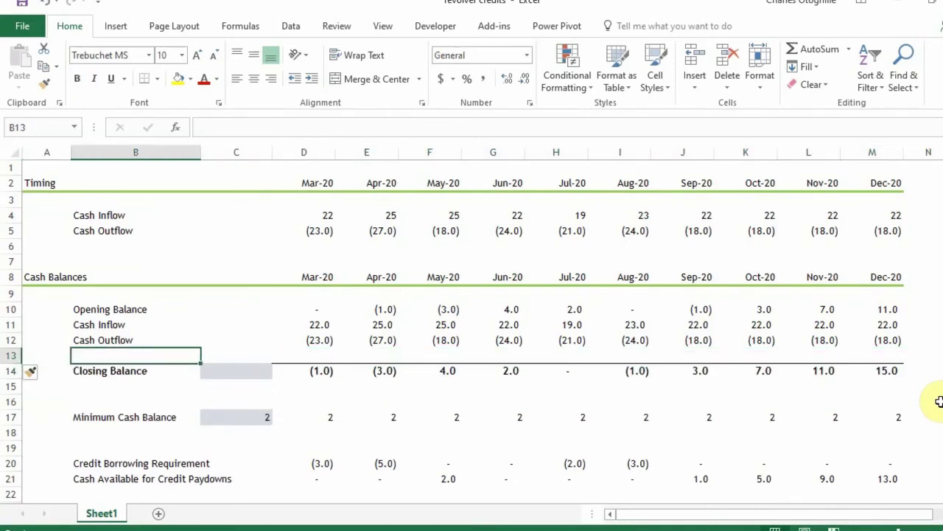
{"action": "type", "text": "Interest Paym"}
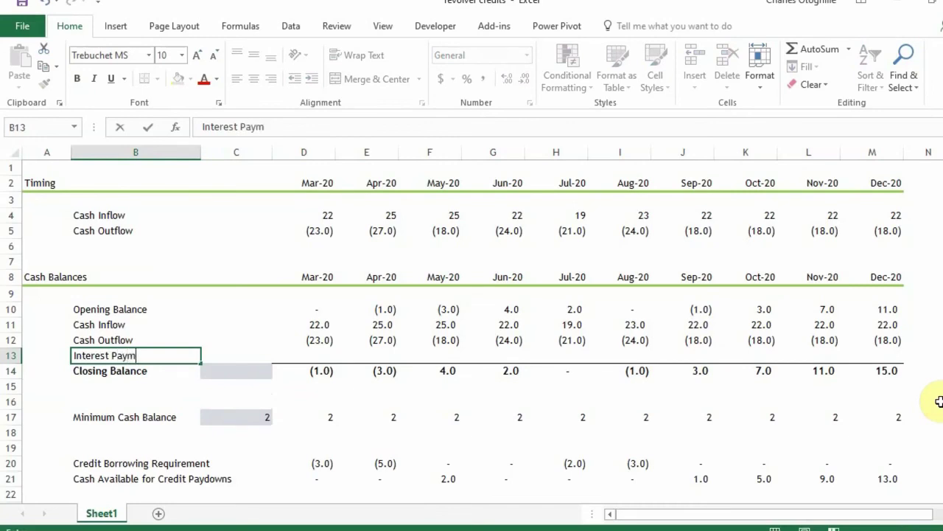
{"action": "type", "text": "ent"}
{"action": "key", "text": "Return"}
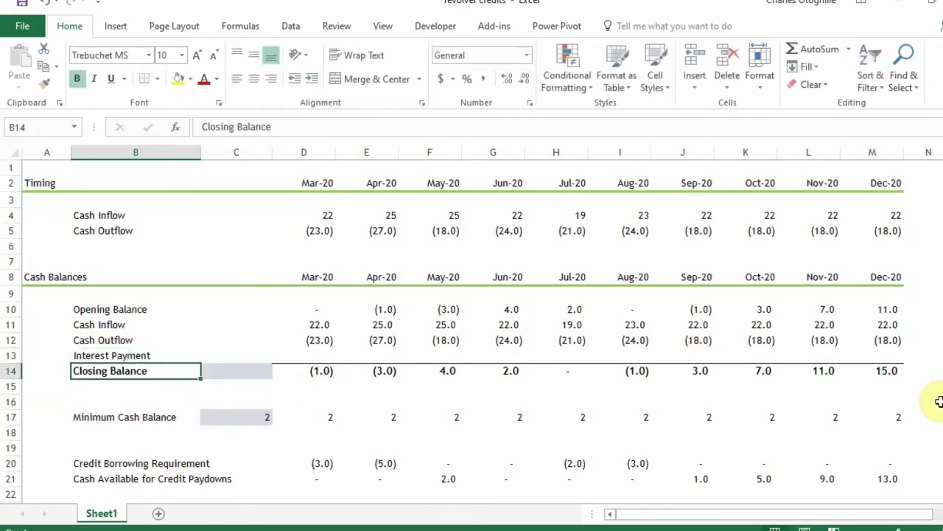
Shade the Interest Payment input cell C13 light blue-gray and enter a rate of 1%
{"action": "key", "text": "Up"}
{"action": "key", "text": "Up"}
{"action": "key", "text": "Right"}
{"action": "key", "text": "Right"}
{"action": "key", "text": "Down"}
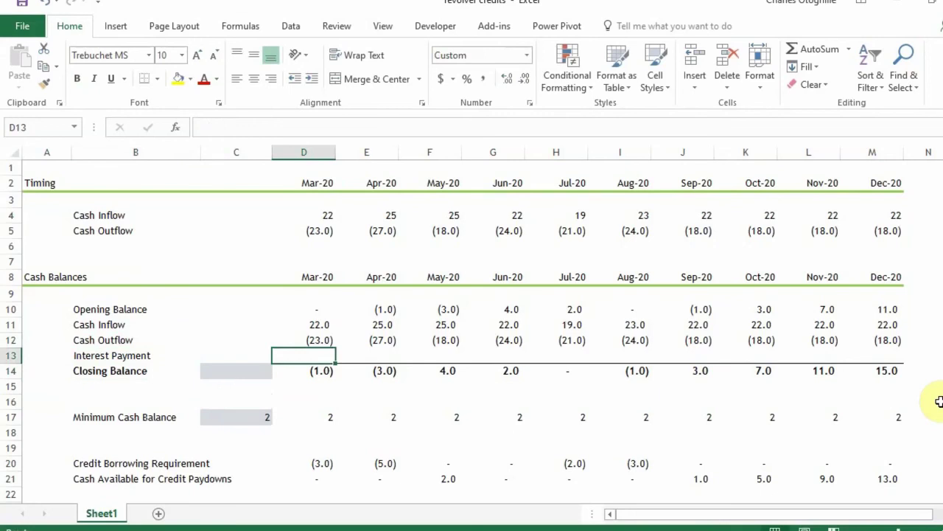
{"action": "key", "text": "Left"}
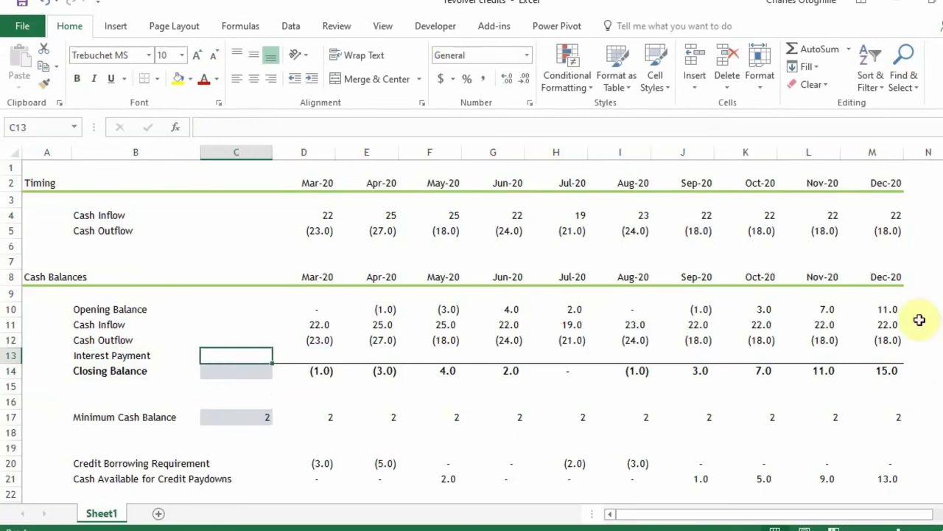
{"action": "left_click", "coordinate": [190, 79]}
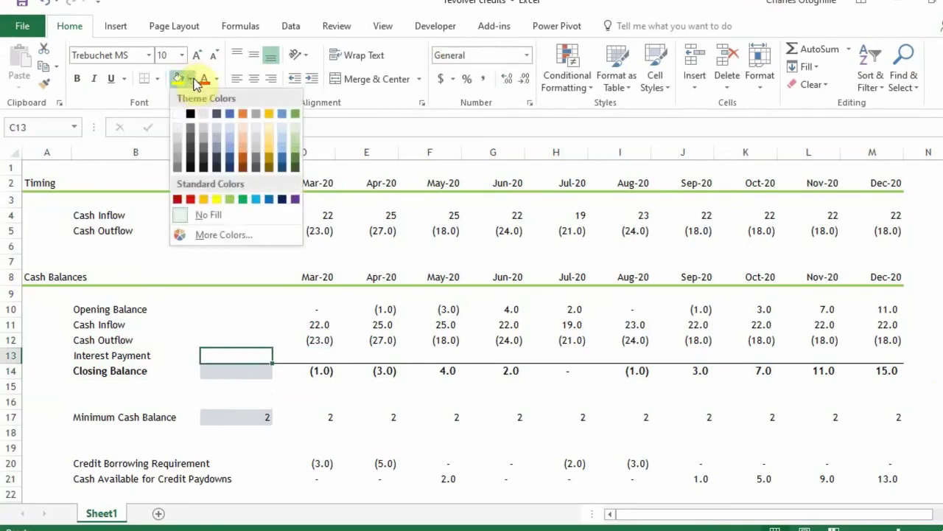
{"action": "left_click", "coordinate": [215, 129]}
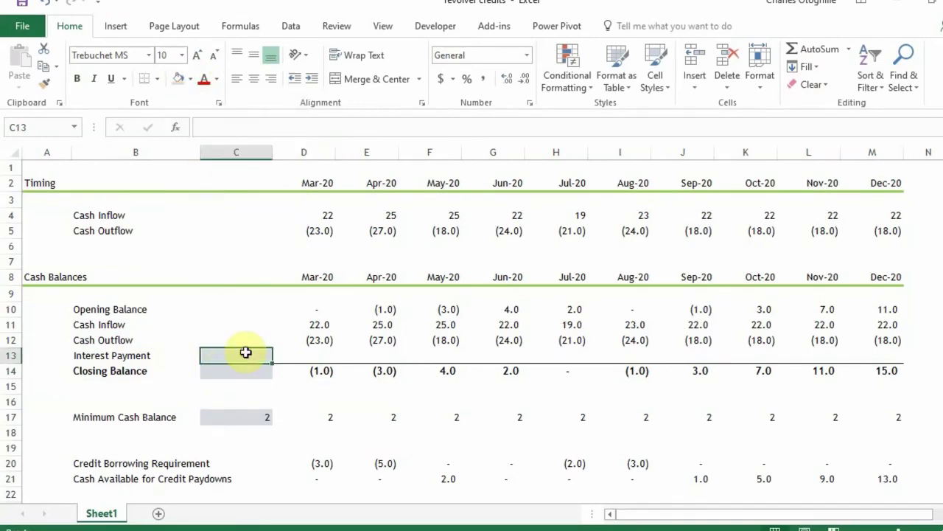
{"action": "type", "text": "1"}
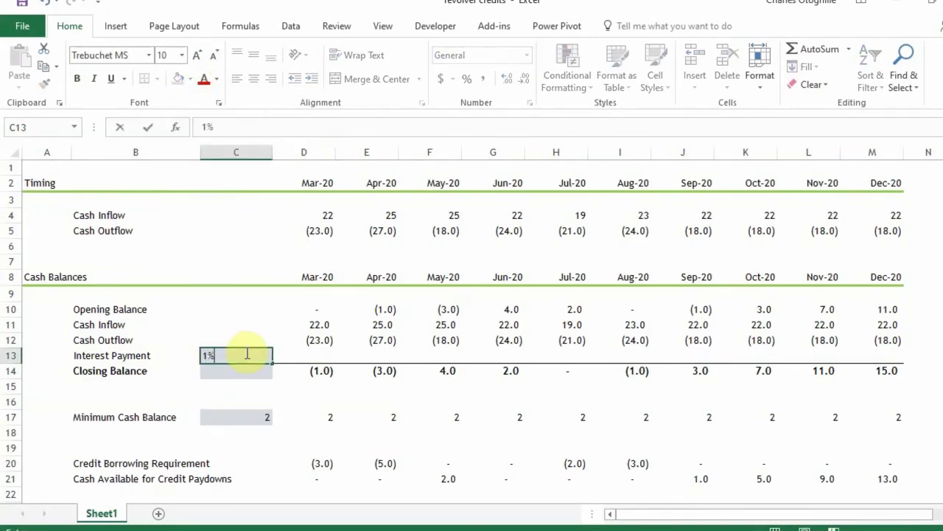
{"action": "key", "text": "Return"}
{"action": "key", "text": "Up"}
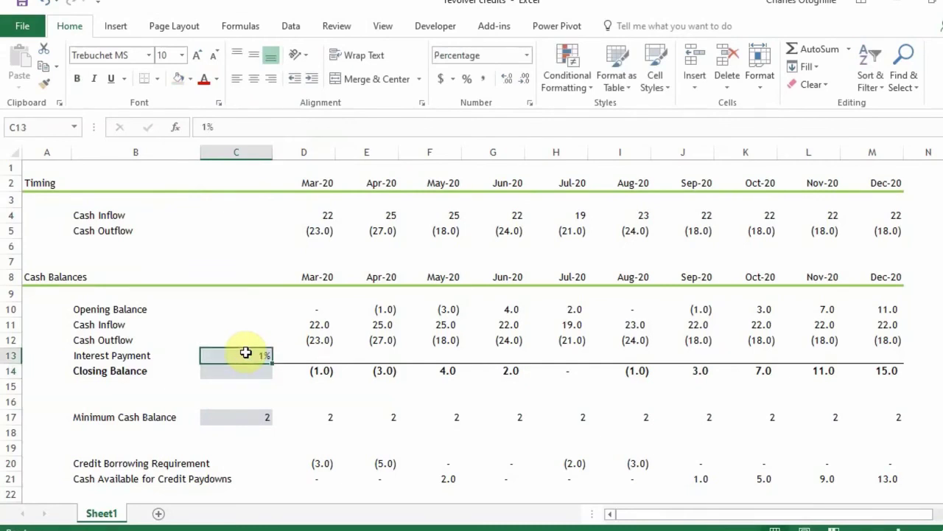
Calculate the Mar-20 Interest Payment in D13 as the prior Credit Borrowings closing balance times the rate, =C29*$C13
{"action": "key", "text": "Right"}
{"action": "type", "text": "="}
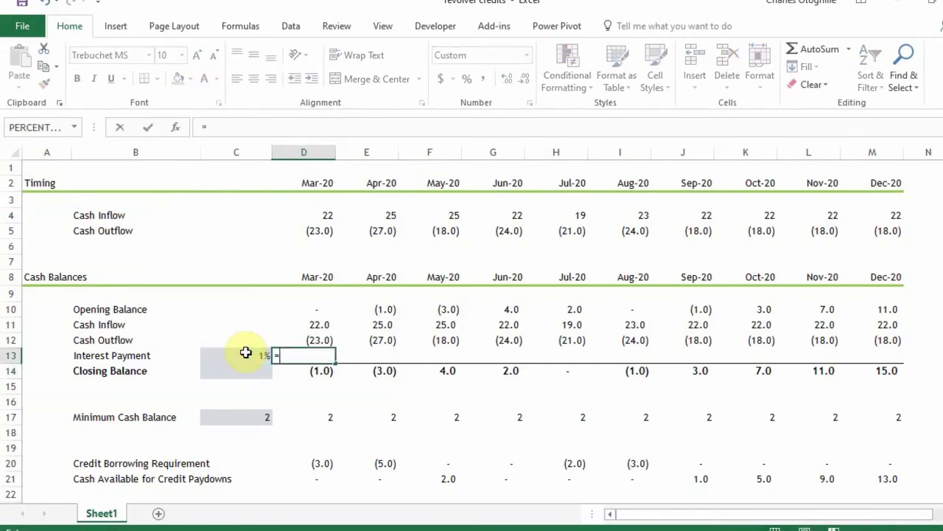
{"action": "key", "text": "Down"}
{"action": "key", "text": "Down"}
{"action": "key", "text": "Down"}
{"action": "key", "text": "Down"}
{"action": "key", "text": "Down"}
{"action": "key", "text": "Down"}
{"action": "key", "text": "Down"}
{"action": "key", "text": "Down"}
{"action": "key", "text": "Down"}
{"action": "key", "text": "Down"}
{"action": "key", "text": "Down"}
{"action": "key", "text": "Down"}
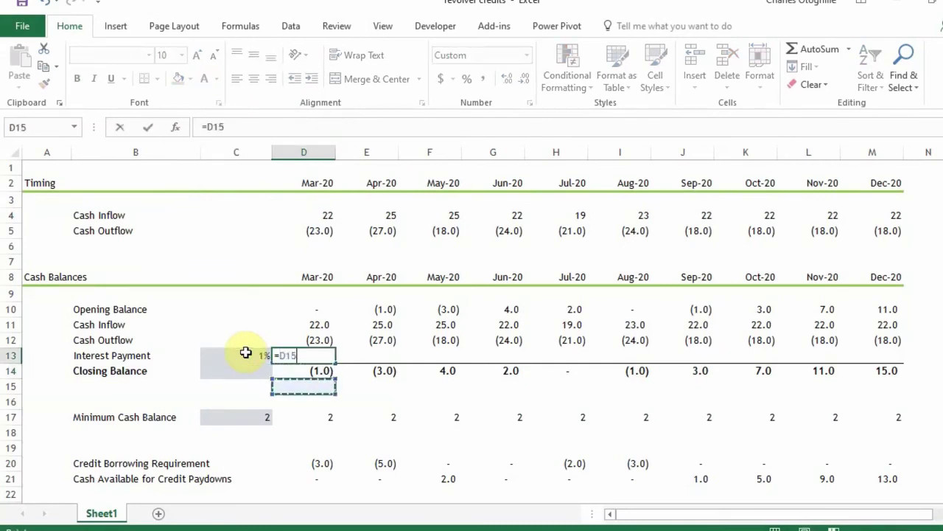
{"action": "key", "text": "Down"}
{"action": "key", "text": "Down"}
{"action": "key", "text": "Down"}
{"action": "key", "text": "Down"}
{"action": "key", "text": "Down"}
{"action": "key", "text": "Down"}
{"action": "key", "text": "Down"}
{"action": "key", "text": "Down"}
{"action": "key", "text": "Down"}
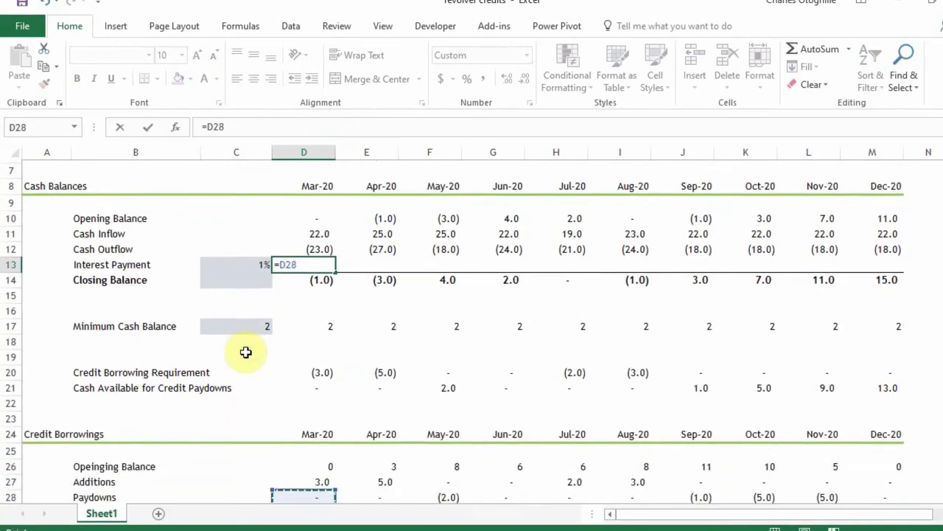
{"action": "key", "text": "Up"}
{"action": "key", "text": "Up"}
{"action": "key", "text": "Up"}
{"action": "key", "text": "Up"}
{"action": "key", "text": "Up"}
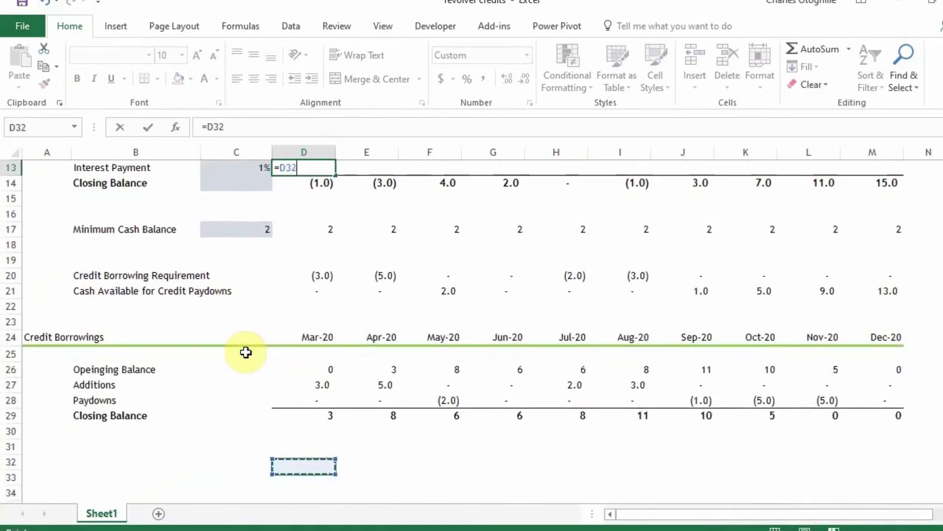
{"action": "key", "text": "Left"}
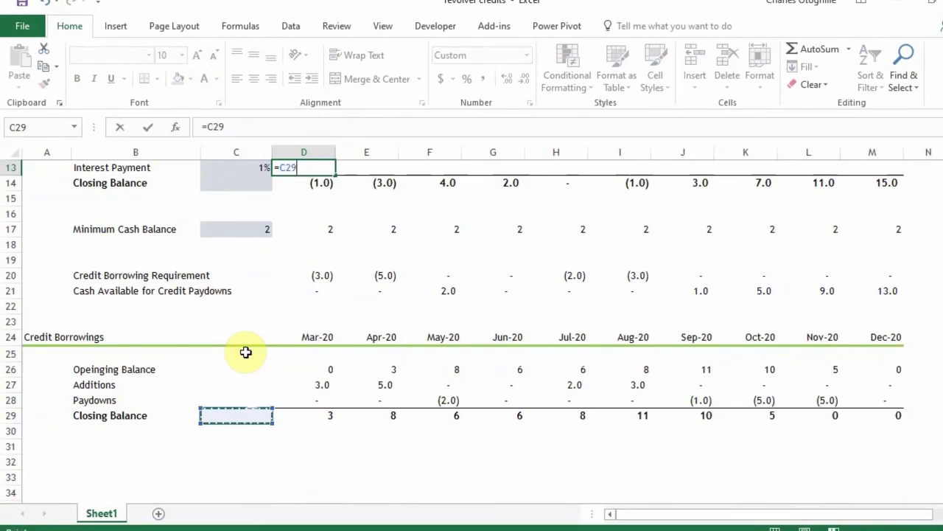
{"action": "type", "text": "*"}
{"action": "key", "text": "Down"}
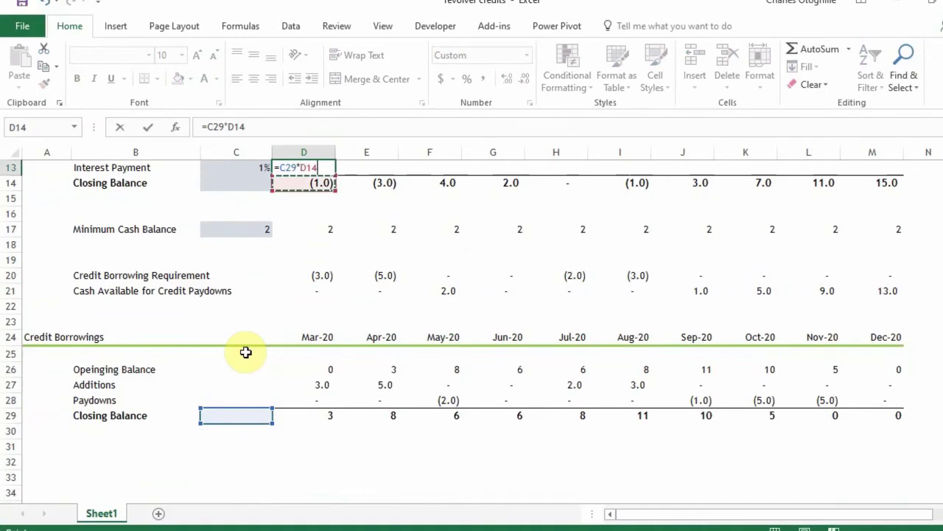
{"action": "key", "text": "Left"}
{"action": "key", "text": "Up"}
{"action": "key", "text": "Up"}
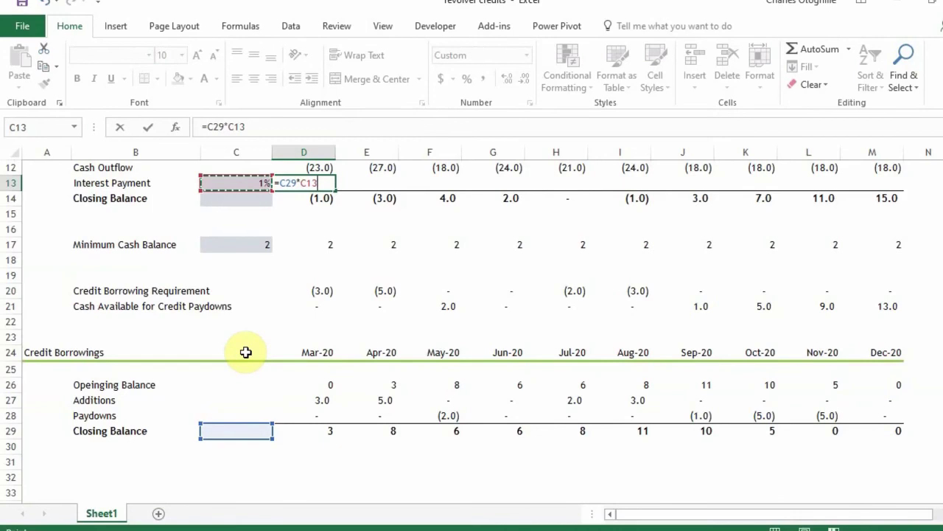
{"action": "key", "text": "F4"}
{"action": "key", "text": "Return"}
Fill the Interest Payment formula from Mar-20 across to Dec-20
{"action": "key", "text": "Up"}
{"action": "key", "text": "Right"}
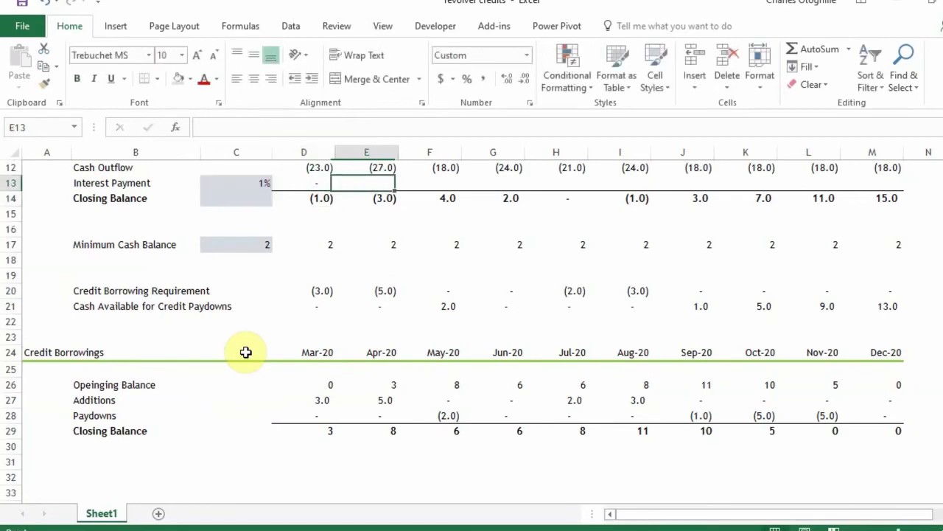
{"action": "key", "text": "shift+Right"}
{"action": "key", "text": "shift+Right"}
{"action": "key", "text": "Left"}
{"action": "key", "text": "Left"}
{"action": "key", "text": "Up"}
{"action": "key", "text": "Right"}
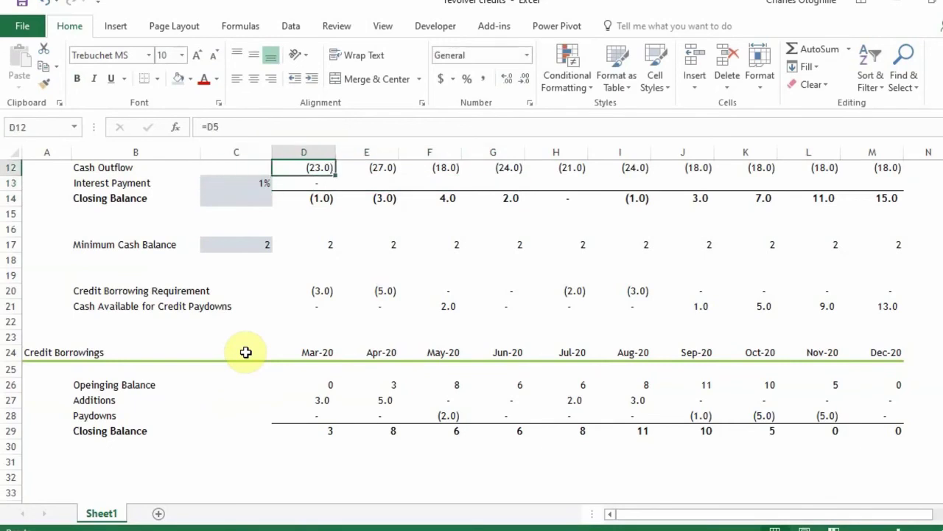
{"action": "key", "text": "Down"}
{"action": "key", "text": "shift+Right"}
{"action": "key", "text": "shift+Right"}
{"action": "key", "text": "shift+Right"}
{"action": "key", "text": "shift+Right"}
{"action": "key", "text": "shift+Right"}
{"action": "key", "text": "shift+Right"}
{"action": "key", "text": "shift+Right"}
{"action": "key", "text": "shift+Right"}
{"action": "key", "text": "shift+Right"}
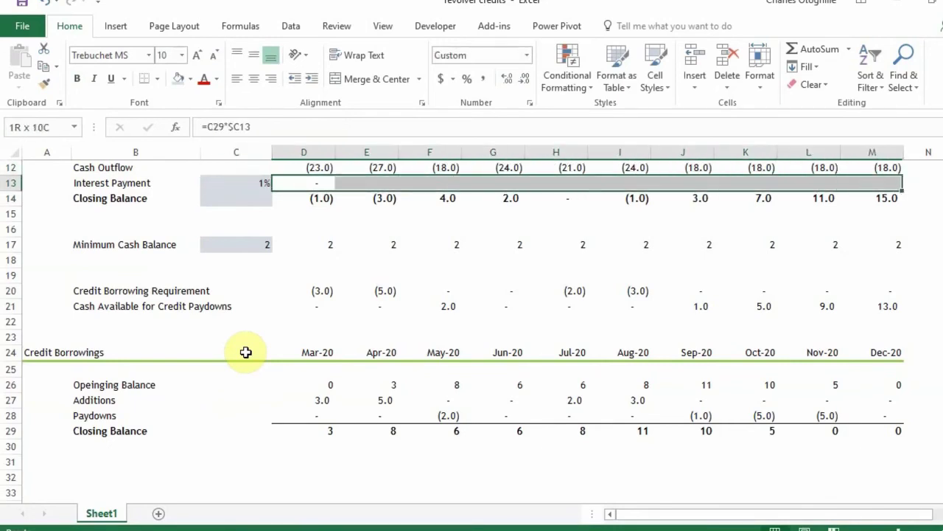
{"action": "key", "text": "ctrl+r"}
{"action": "key", "text": "Down"}
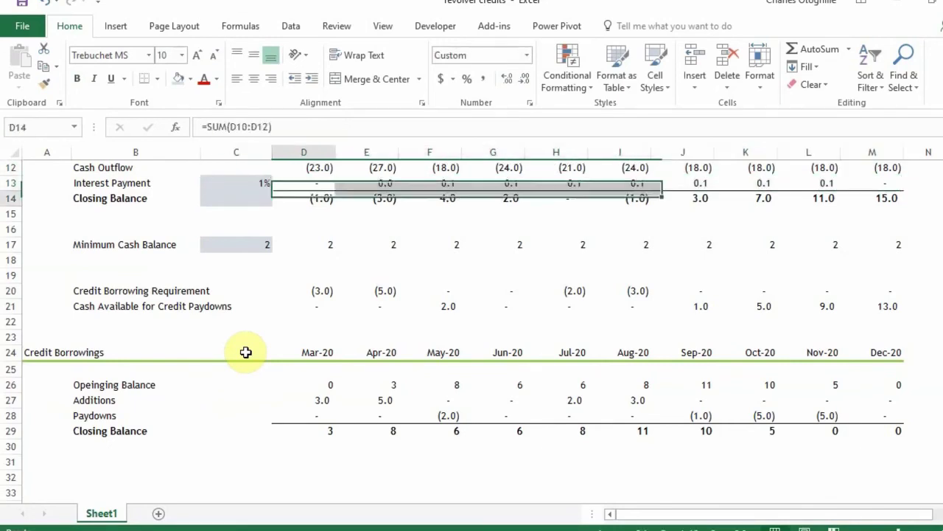
{"action": "key", "text": "Up"}
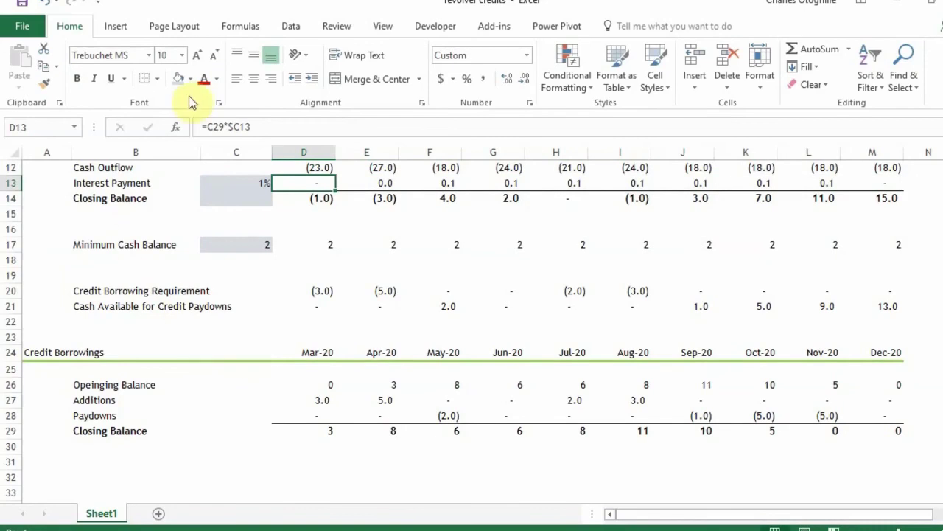
Negate the Mar-20 Interest Payment formula in D13 so it reads =-C29*$C13
{"action": "left_click", "coordinate": [209, 128]}
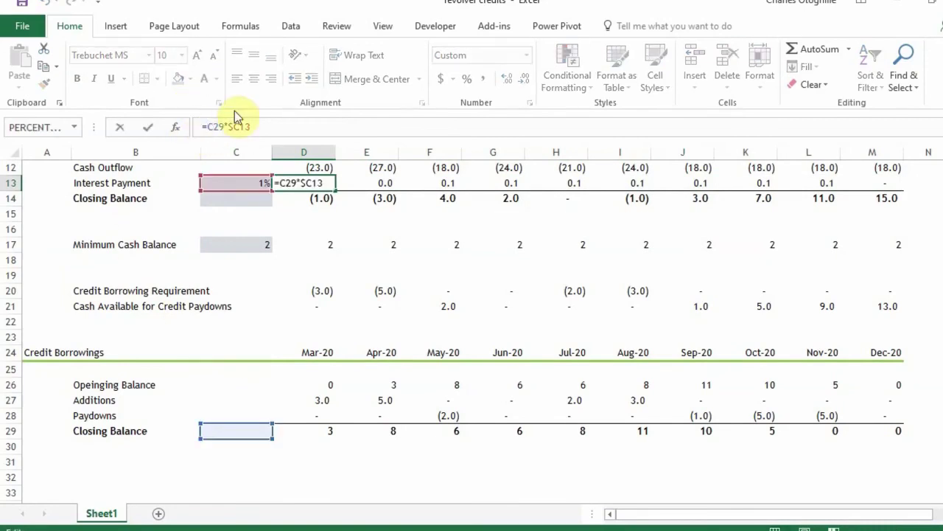
{"action": "type", "text": "-"}
{"action": "key", "text": "Return"}
{"action": "key", "text": "Up"}
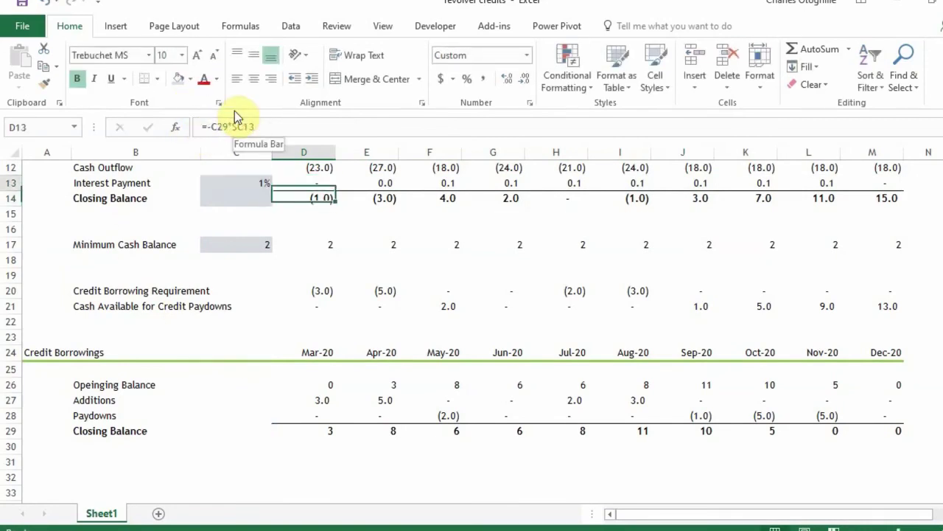
Fill the negated Interest Payment formula from D13 across to Dec-20
{"action": "key", "text": "shift+Right"}
{"action": "key", "text": "shift+Right"}
{"action": "key", "text": "shift+Right"}
{"action": "key", "text": "shift+Right"}
{"action": "key", "text": "shift+Right"}
{"action": "key", "text": "shift+Right"}
{"action": "key", "text": "shift+Right"}
{"action": "key", "text": "shift+Right"}
{"action": "key", "text": "shift+Right"}
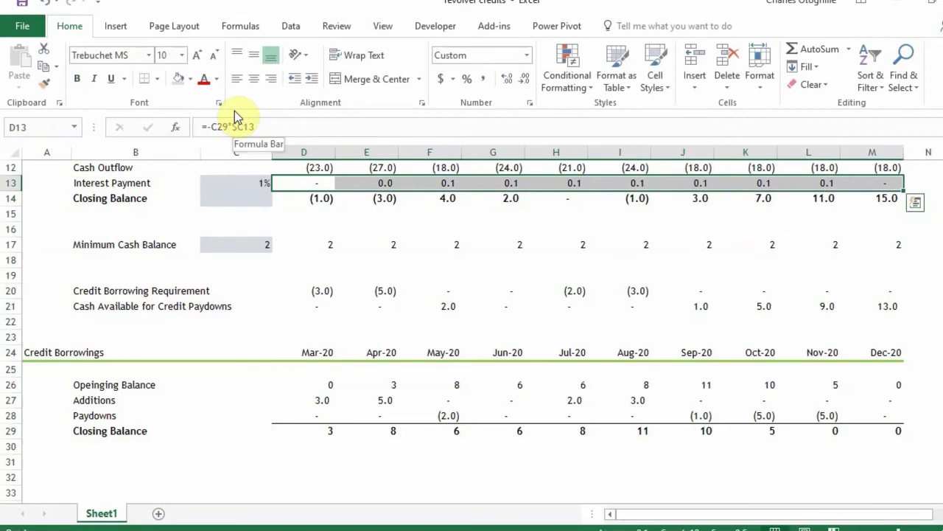
{"action": "key", "text": "ctrl+r"}
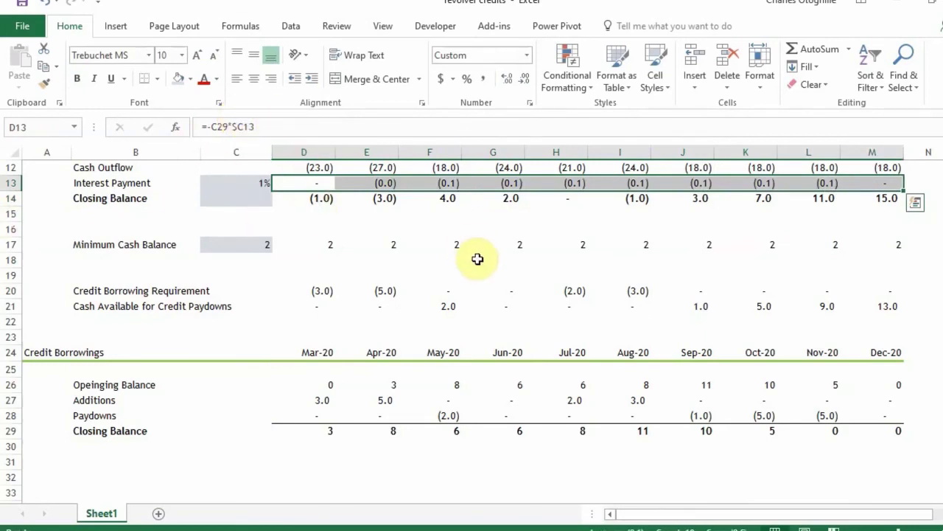
Examine the cash Closing Balance formulas in row 14 to check whether their sum range covers the Interest Payment row
{"action": "left_click", "coordinate": [314, 200]}
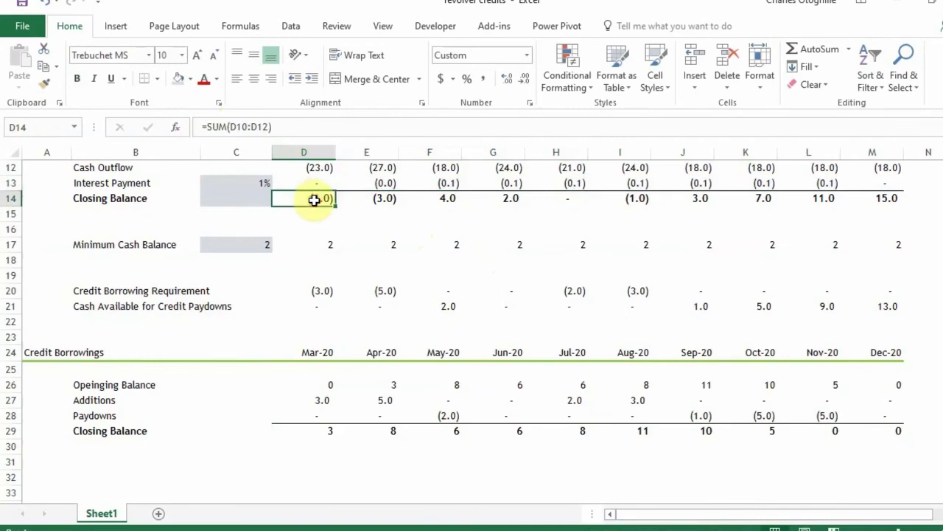
{"action": "left_click_drag", "start_coordinate": [314, 200], "coordinate": [379, 200]}
{"action": "scroll", "coordinate": [373, 341], "scroll_direction": "up", "scroll_amount": 4}
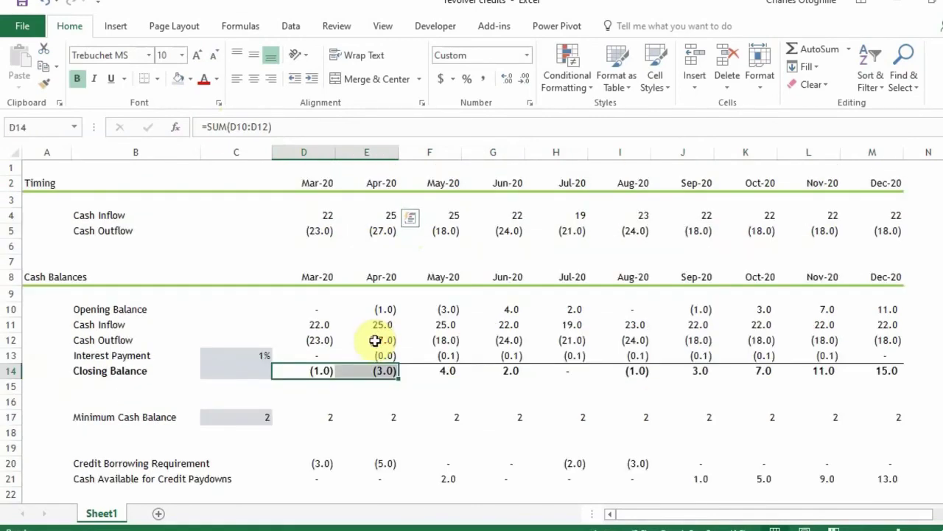
{"action": "left_click", "coordinate": [307, 368]}
{"action": "left_click", "coordinate": [253, 126]}
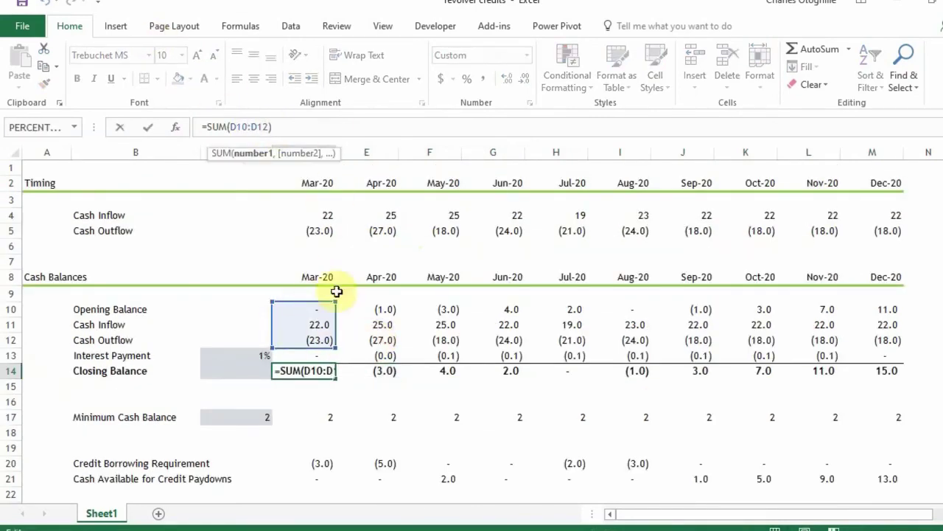
{"action": "left_click", "coordinate": [361, 415]}
{"action": "left_click", "coordinate": [313, 357]}
{"action": "left_click", "coordinate": [314, 372]}
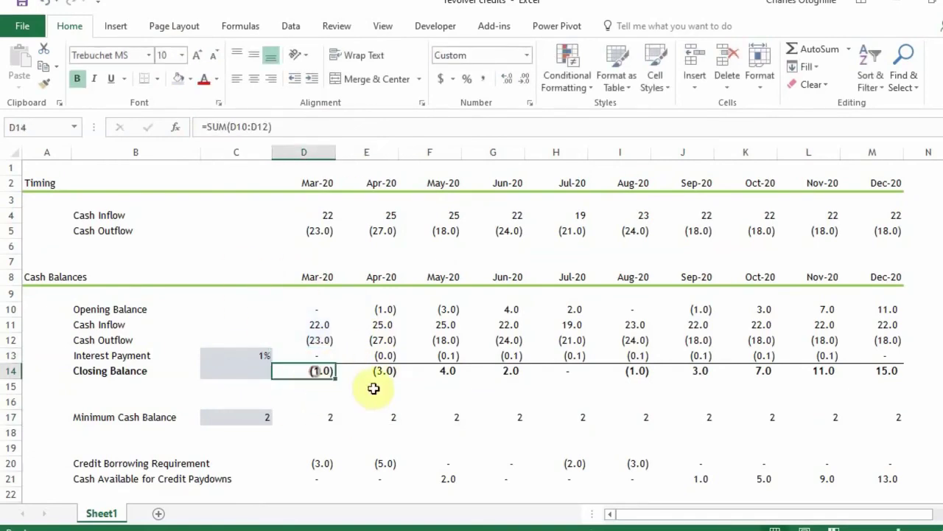
{"action": "left_click", "coordinate": [387, 372]}
{"action": "left_click", "coordinate": [492, 376]}
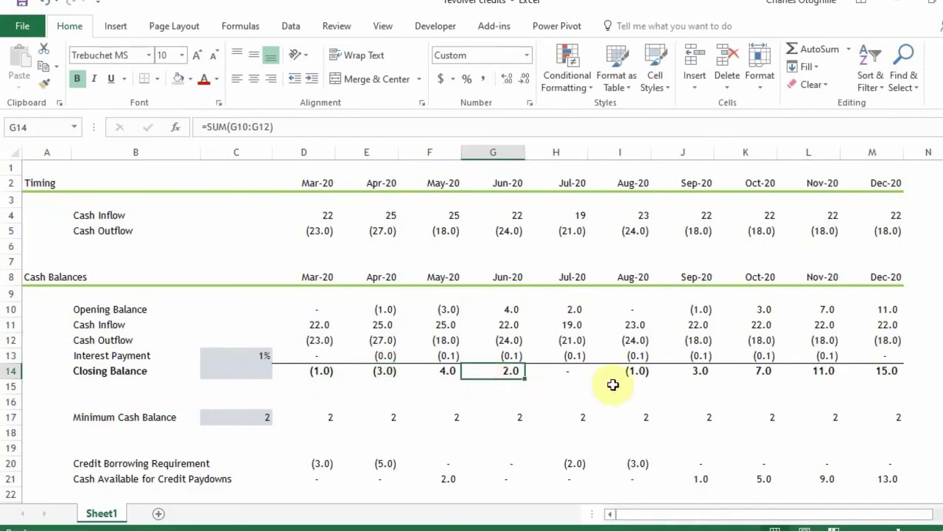
{"action": "left_click", "coordinate": [664, 372]}
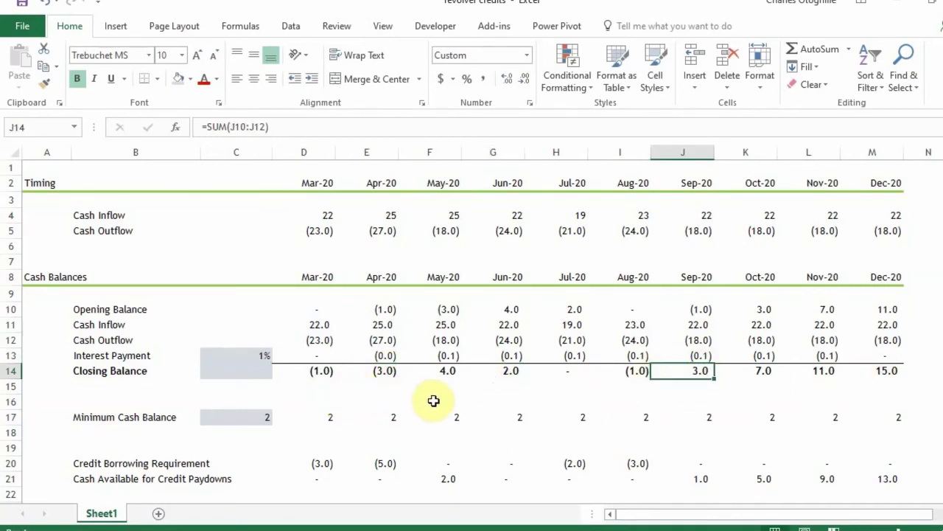
Extend the Mar-20 cash Closing Balance formula in D14 to =SUM(D10:D13) and fill it across to Dec-20
{"action": "left_click", "coordinate": [322, 370]}
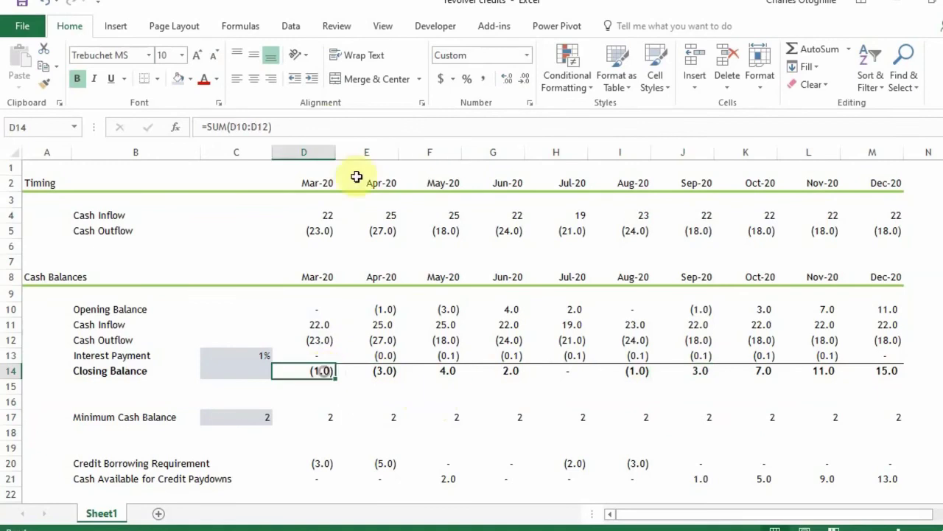
{"action": "left_click", "coordinate": [249, 127]}
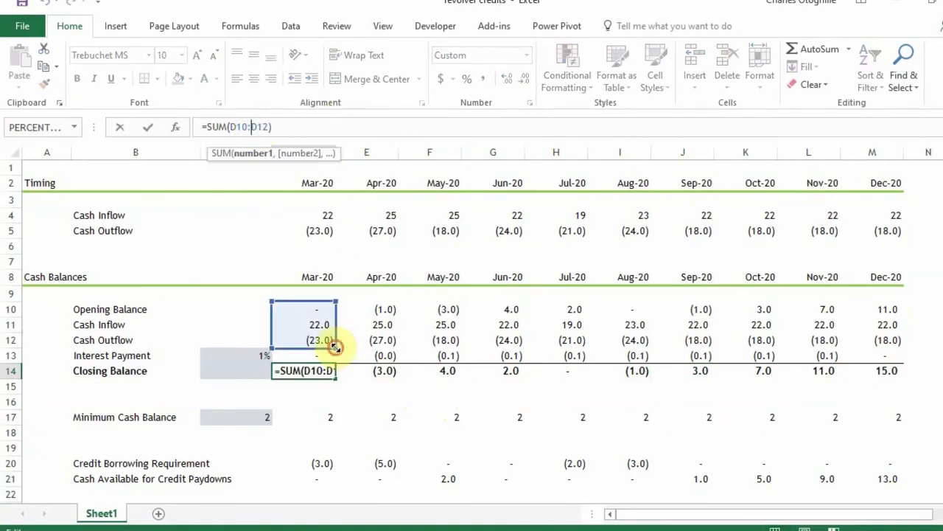
{"action": "left_click_drag", "start_coordinate": [336, 347], "coordinate": [337, 361]}
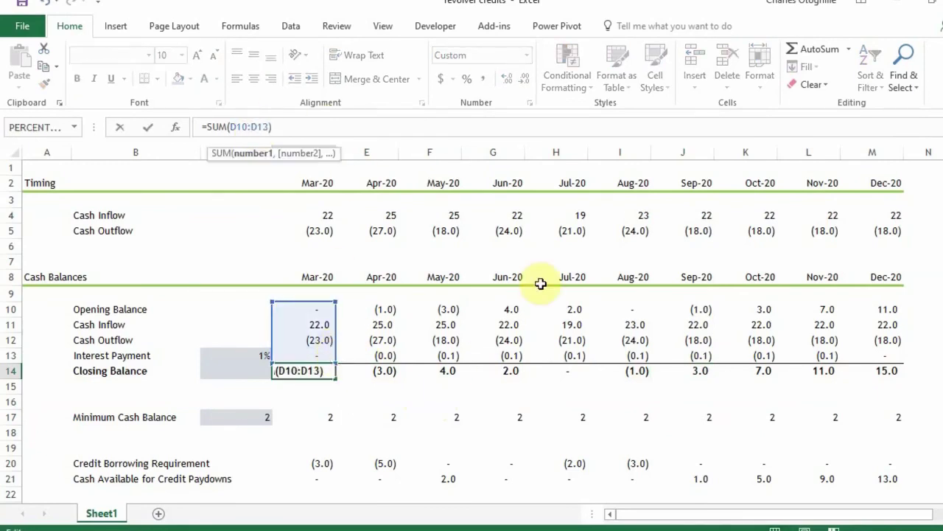
{"action": "key", "text": "Return"}
{"action": "key", "text": "Up"}
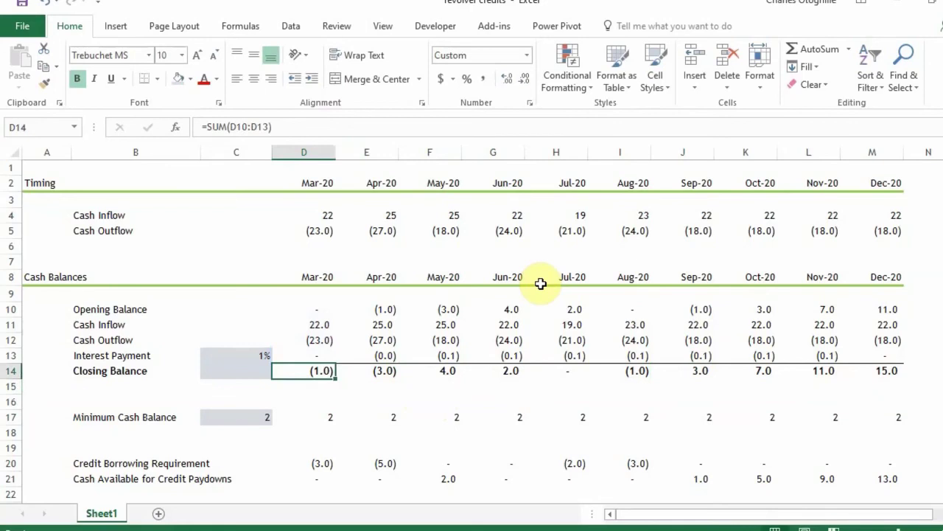
{"action": "key", "text": "ctrl+shift+Right"}
{"action": "key", "text": "ctrl+r"}
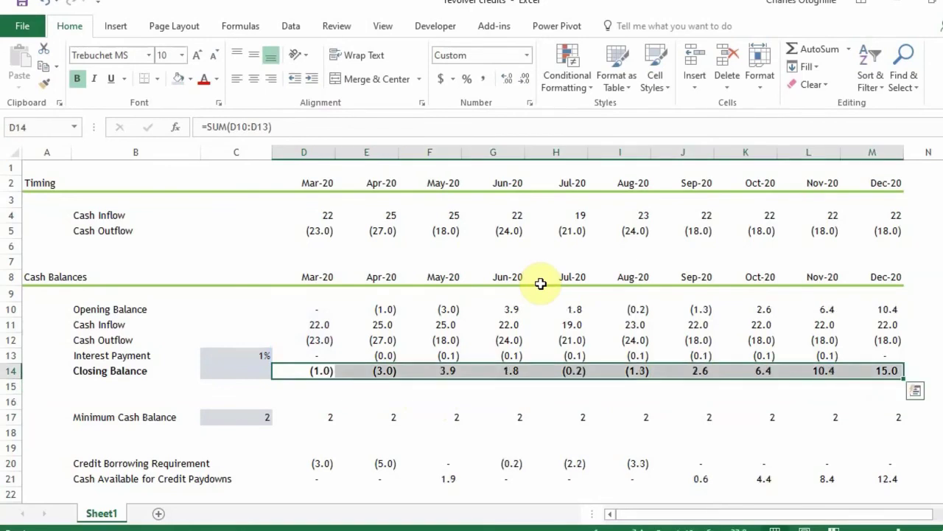
Examine how the May-20 and Jun-20 closing balances and the minimum cash balance feed the borrowing requirement and the cash available for paydowns
{"action": "scroll", "coordinate": [558, 345], "scroll_direction": "down", "scroll_amount": 2}
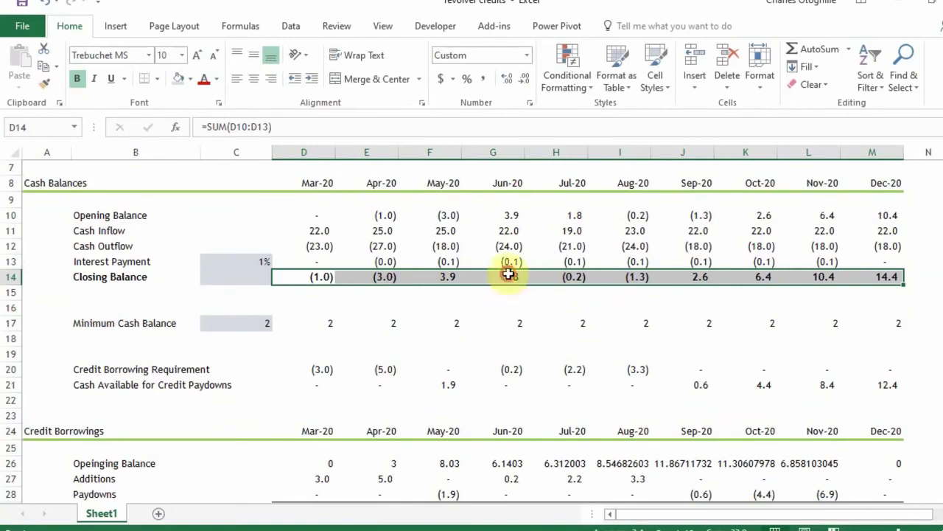
{"action": "left_click", "coordinate": [505, 274]}
{"action": "left_click", "coordinate": [509, 368]}
{"action": "left_click", "coordinate": [443, 384]}
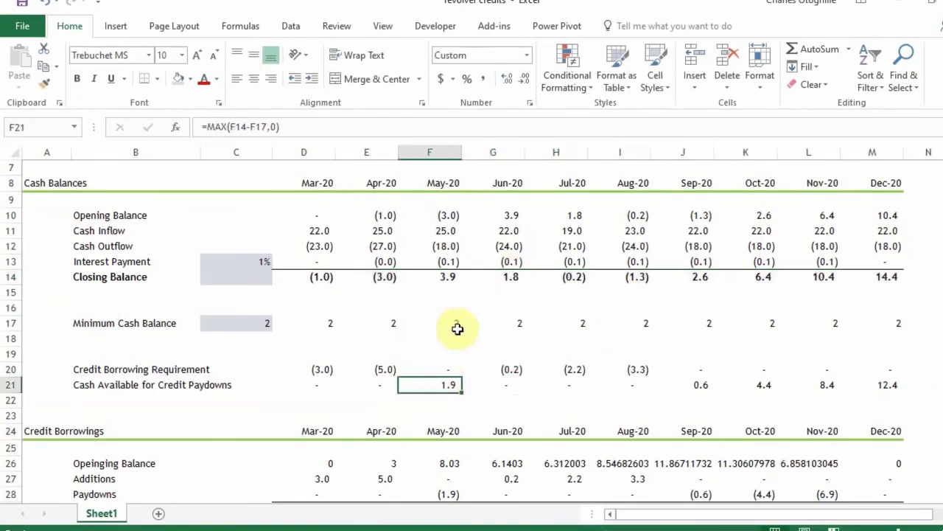
{"action": "left_click", "coordinate": [447, 280]}
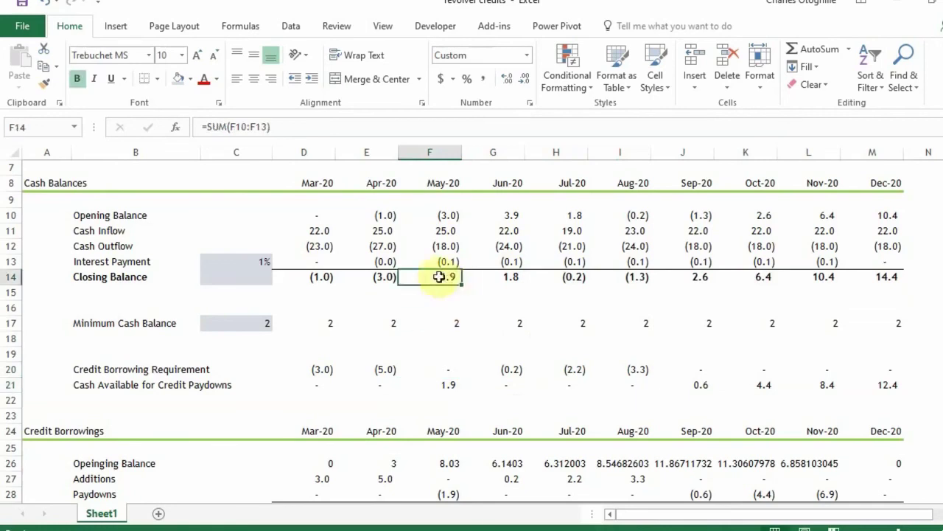
{"action": "left_click", "coordinate": [446, 383]}
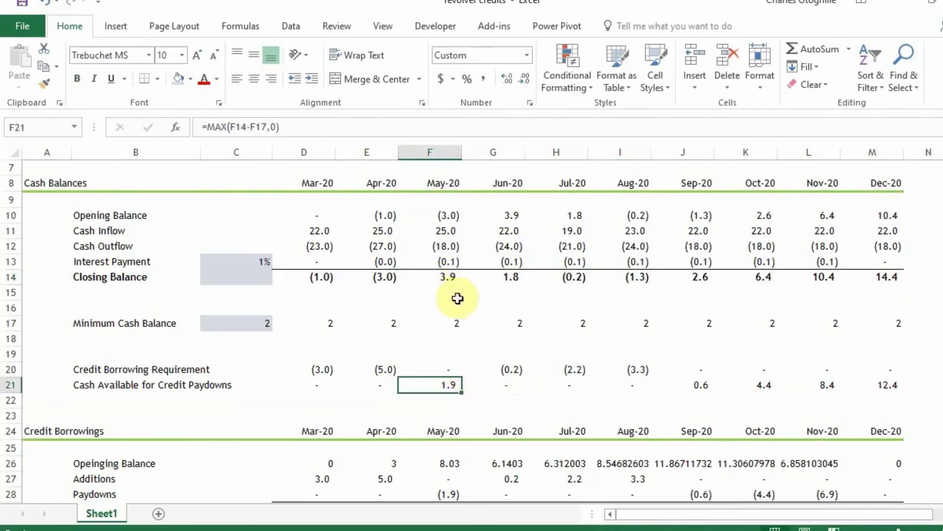
{"action": "left_click", "coordinate": [450, 321]}
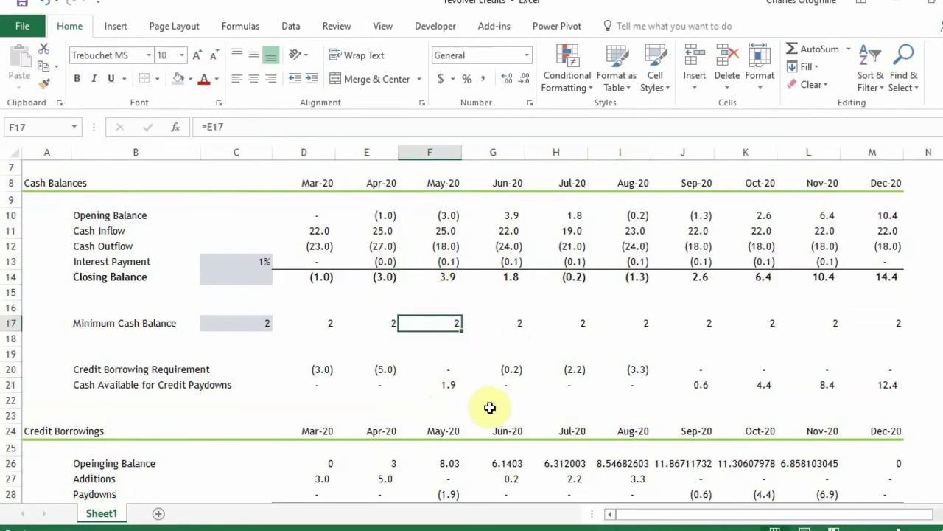
{"action": "left_click", "coordinate": [451, 387]}
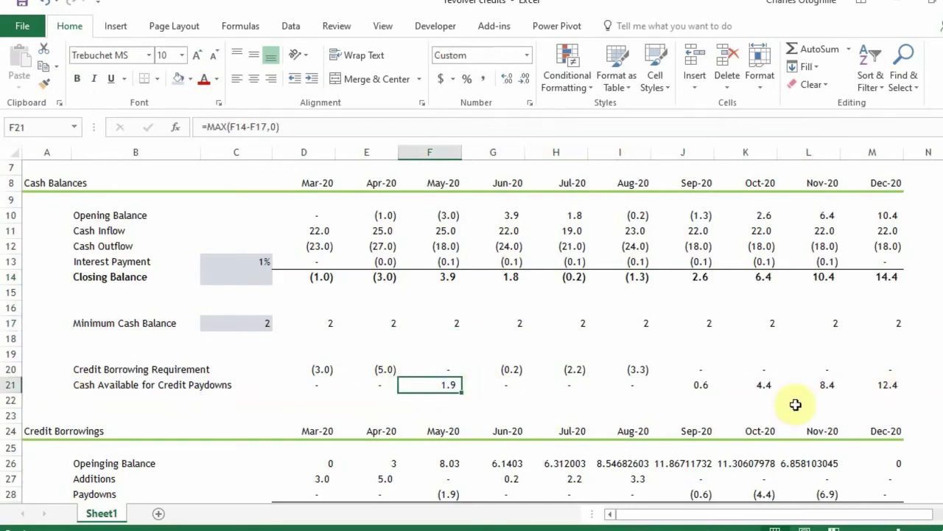
Format the Credit Borrowings figures in D26:M29 in comma style with one decimal place
{"action": "scroll", "coordinate": [752, 398], "scroll_direction": "down", "scroll_amount": 1}
{"action": "scroll", "coordinate": [752, 399], "scroll_direction": "down", "scroll_amount": 2}
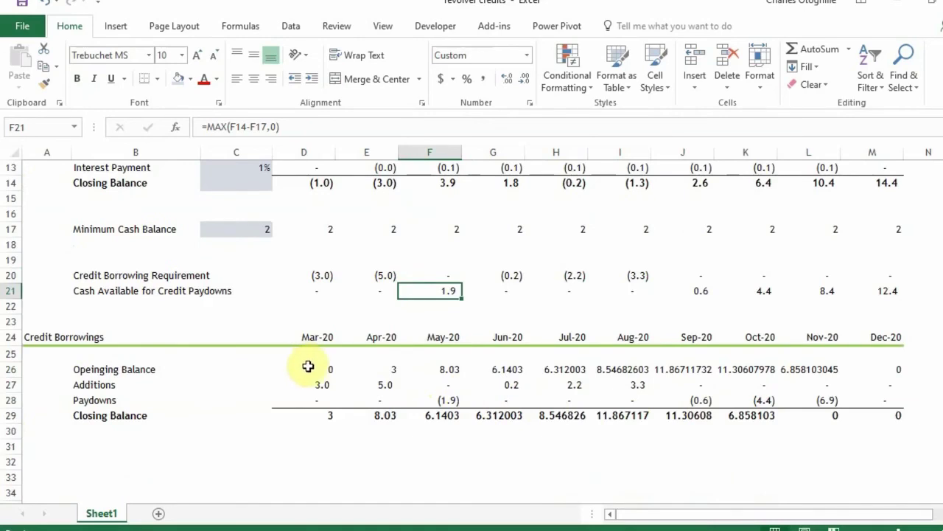
{"action": "left_click_drag", "start_coordinate": [311, 369], "coordinate": [880, 411]}
{"action": "left_click", "coordinate": [483, 79]}
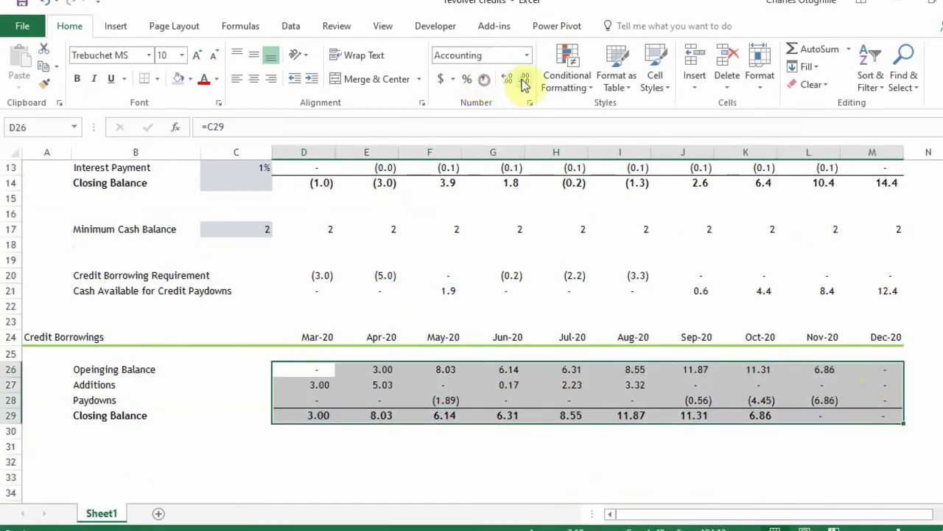
{"action": "left_click", "coordinate": [522, 78]}
{"action": "left_click", "coordinate": [522, 78]}
{"action": "left_click", "coordinate": [507, 79]}
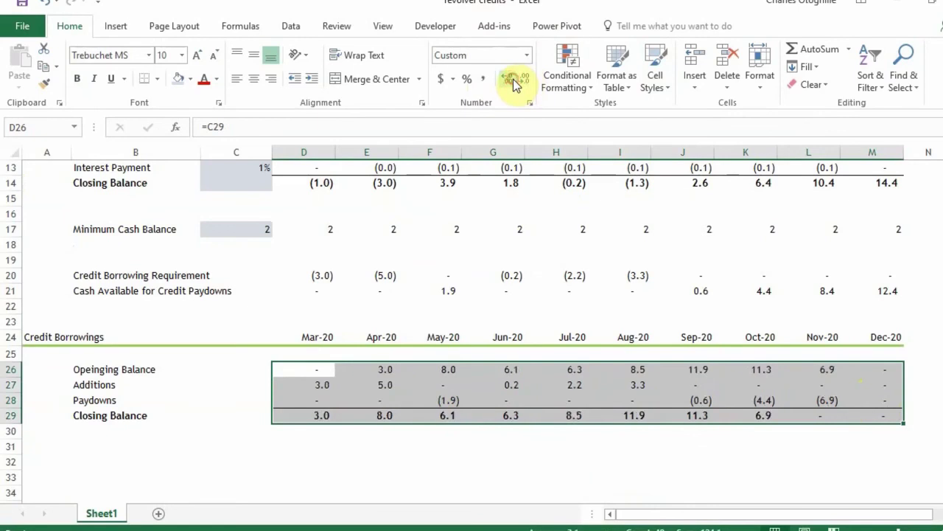
{"action": "left_click", "coordinate": [449, 376]}
{"action": "left_click", "coordinate": [547, 276]}
{"action": "left_click", "coordinate": [543, 354]}
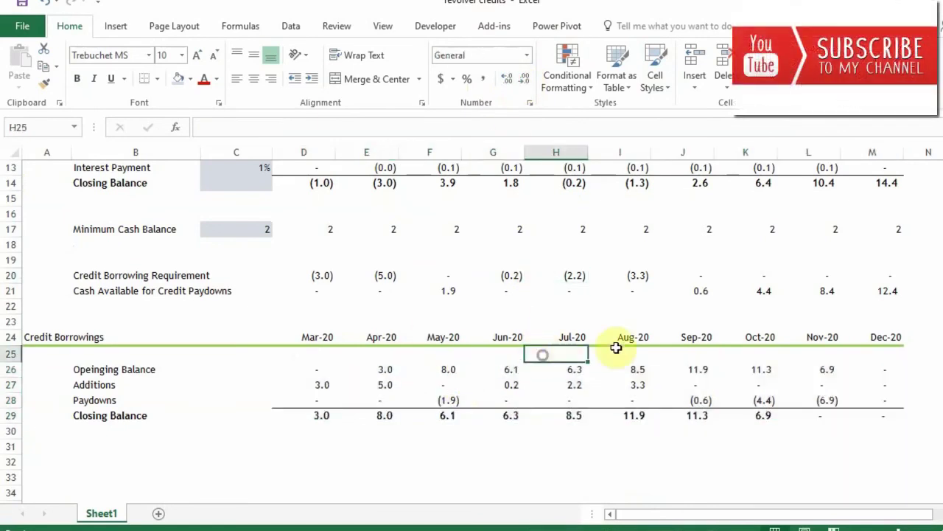
Review the Apr-20 Interest Payment formula and the Credit Borrowings closing balances through Dec-20
{"action": "scroll", "coordinate": [375, 420], "scroll_direction": "up", "scroll_amount": 3}
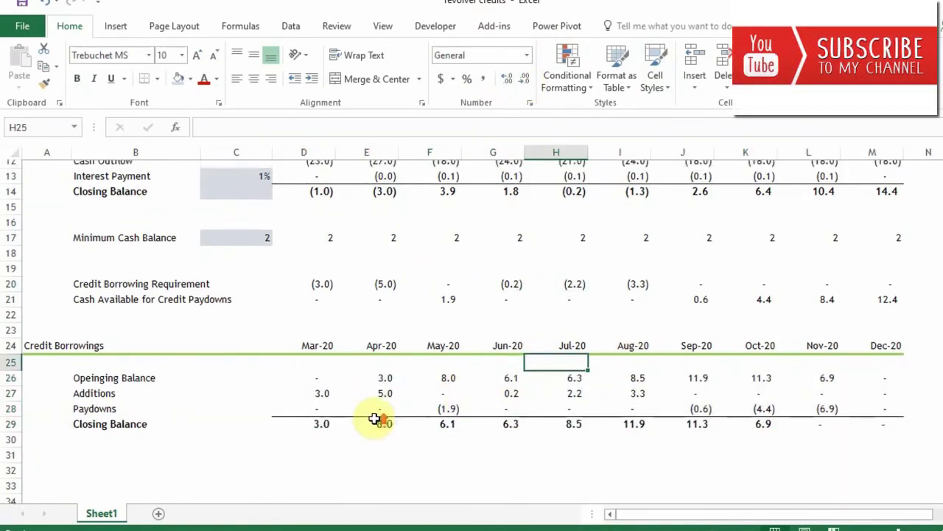
{"action": "scroll", "coordinate": [374, 418], "scroll_direction": "up", "scroll_amount": 1}
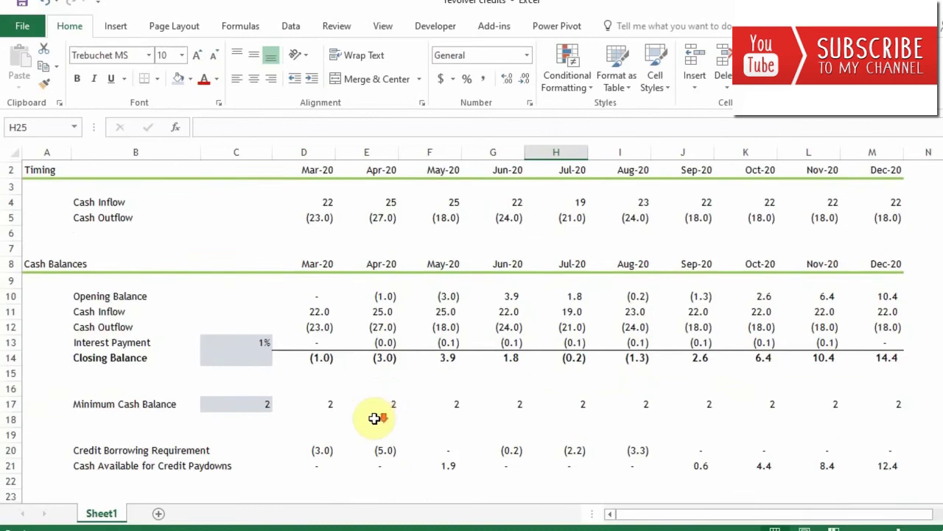
{"action": "scroll", "coordinate": [374, 418], "scroll_direction": "down", "scroll_amount": 3}
{"action": "scroll", "coordinate": [374, 418], "scroll_direction": "up", "scroll_amount": 3}
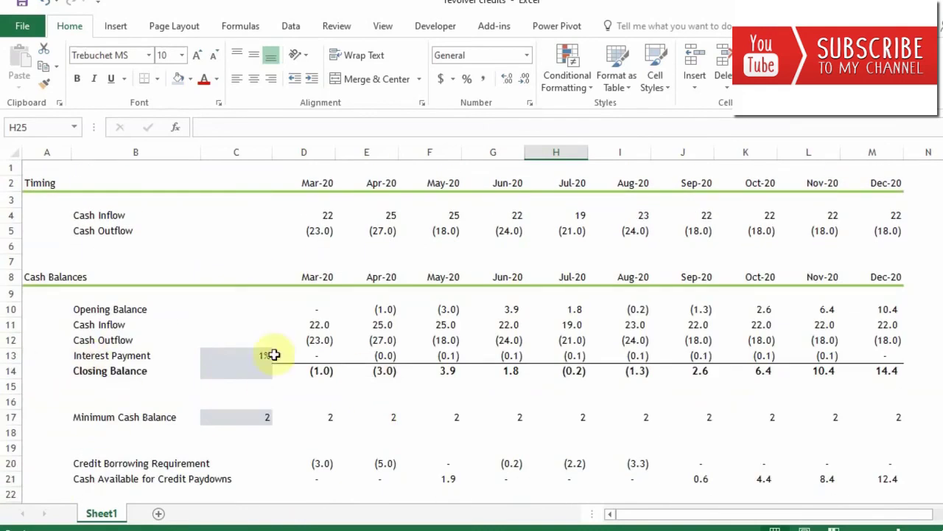
{"action": "left_click", "coordinate": [389, 355]}
{"action": "scroll", "coordinate": [458, 416], "scroll_direction": "down", "scroll_amount": 1}
{"action": "scroll", "coordinate": [459, 416], "scroll_direction": "down", "scroll_amount": 4}
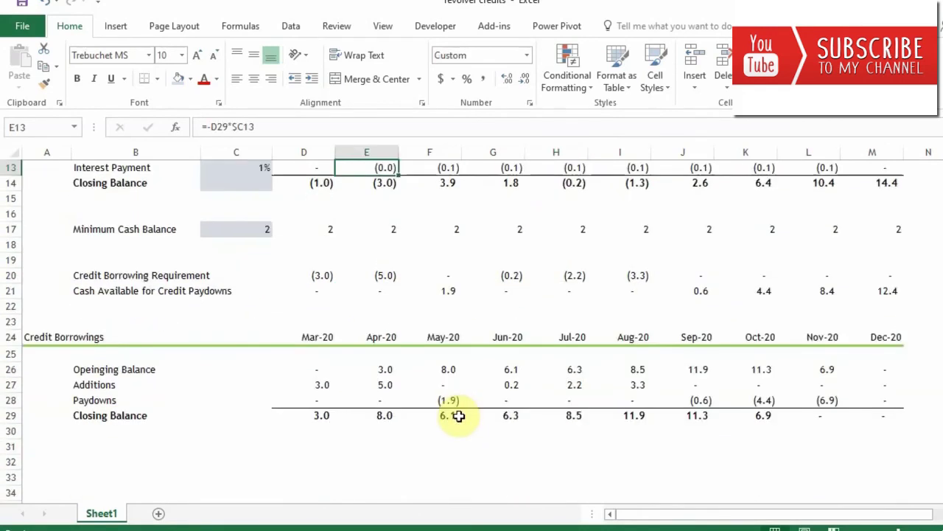
{"action": "left_click_drag", "start_coordinate": [311, 415], "coordinate": [835, 415]}
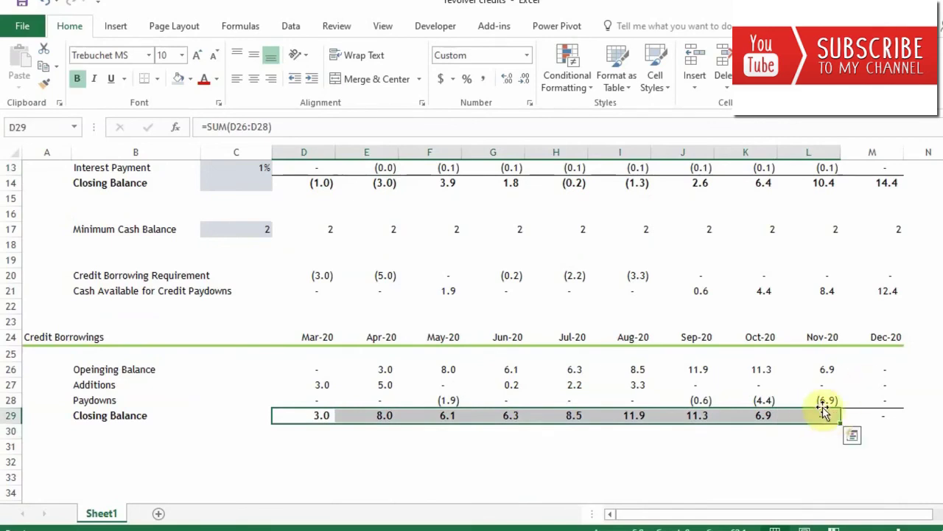
{"action": "left_click", "coordinate": [821, 417]}
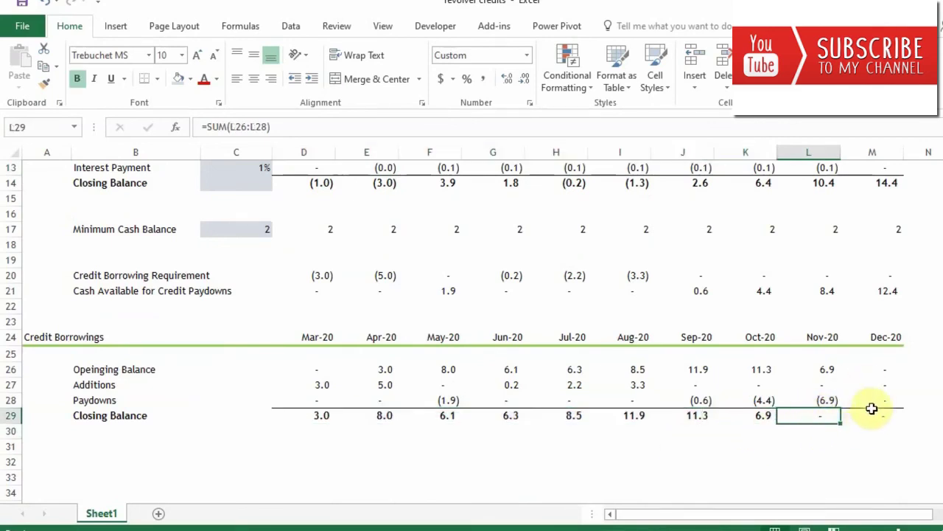
{"action": "left_click_drag", "start_coordinate": [880, 367], "coordinate": [880, 414]}
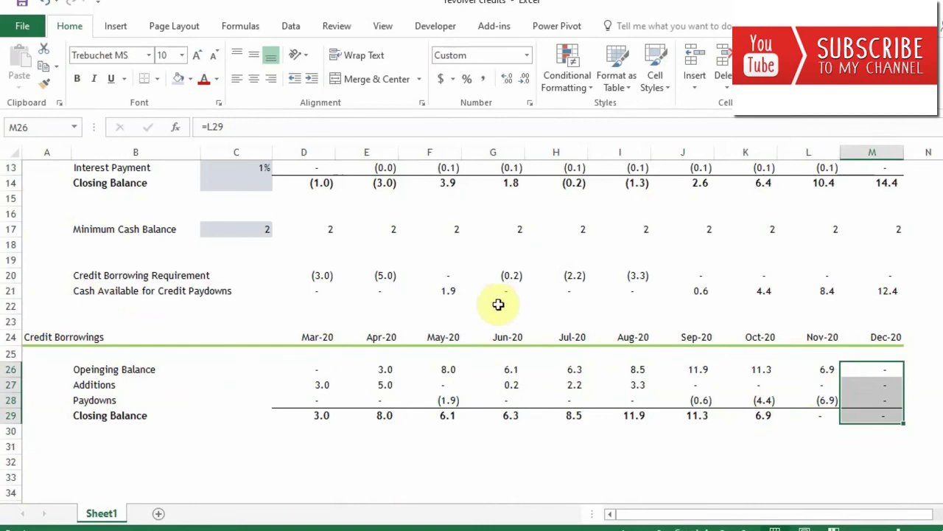
Review the Cash Available for Credit Paydowns row, especially Sep-20 to Dec-20, against the cash balances
{"action": "left_click_drag", "start_coordinate": [393, 291], "coordinate": [882, 292]}
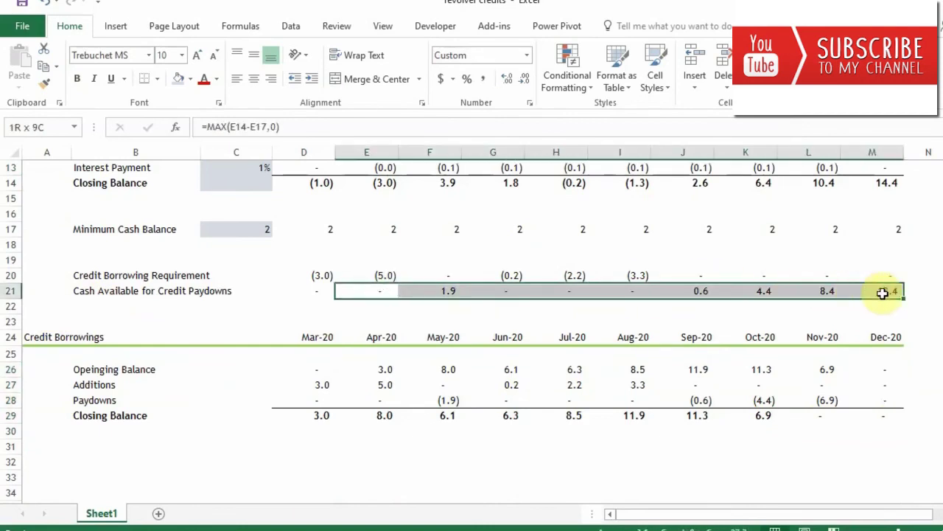
{"action": "left_click", "coordinate": [809, 321]}
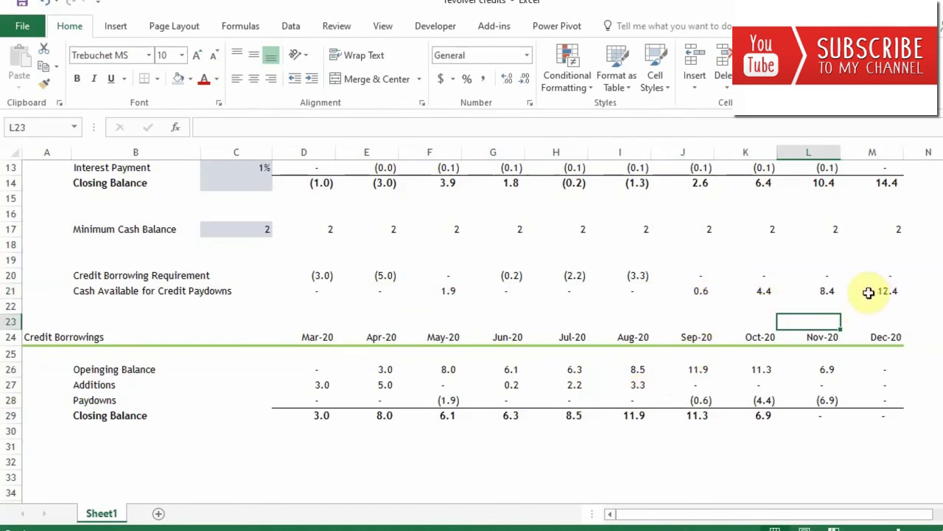
{"action": "left_click", "coordinate": [698, 294]}
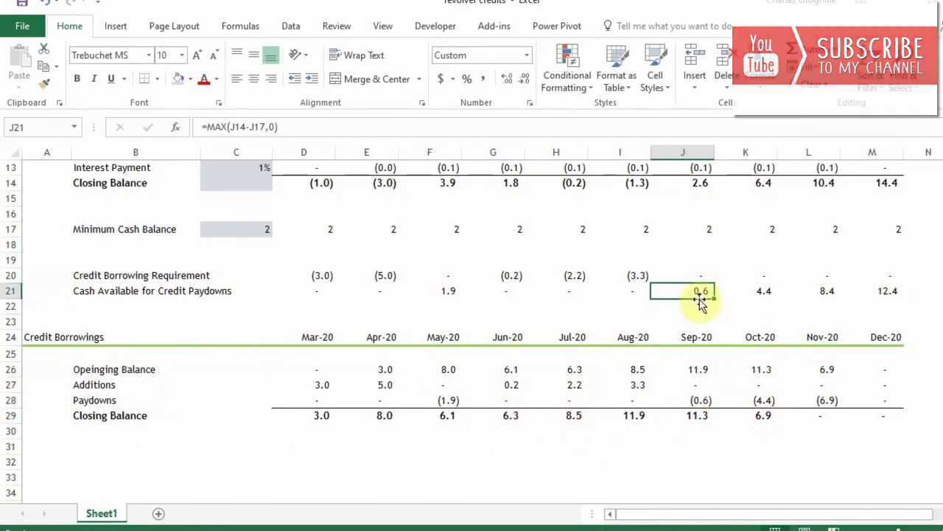
{"action": "left_click_drag", "start_coordinate": [699, 291], "coordinate": [885, 290]}
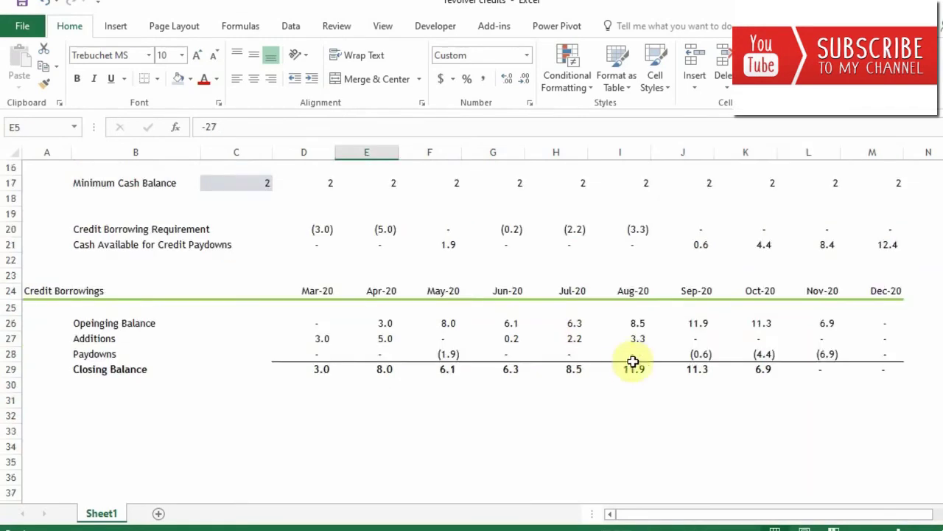
{"action": "scroll", "coordinate": [759, 395], "scroll_direction": "up", "scroll_amount": 2}
{"action": "scroll", "coordinate": [759, 394], "scroll_direction": "up", "scroll_amount": 2}
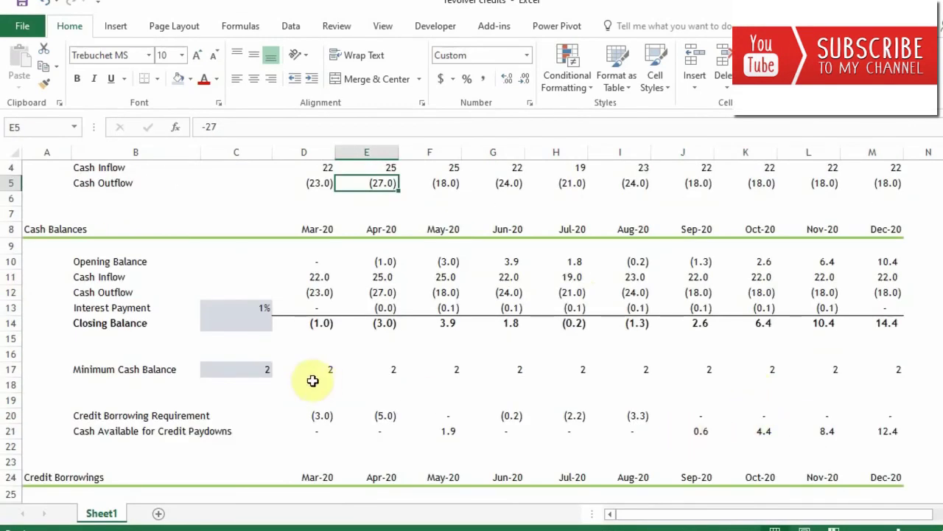
Review the May-20 column from the cash balances up through the cash inflow and outflow to the Timing dates
{"action": "left_click", "coordinate": [373, 353]}
{"action": "left_click", "coordinate": [440, 307]}
{"action": "key", "text": "Up"}
{"action": "key", "text": "Up"}
{"action": "key", "text": "Up"}
{"action": "key", "text": "Up"}
{"action": "key", "text": "Up"}
{"action": "key", "text": "Up"}
{"action": "key", "text": "Up"}
{"action": "key", "text": "Up"}
{"action": "key", "text": "Up"}
{"action": "key", "text": "Up"}
{"action": "key", "text": "Up"}
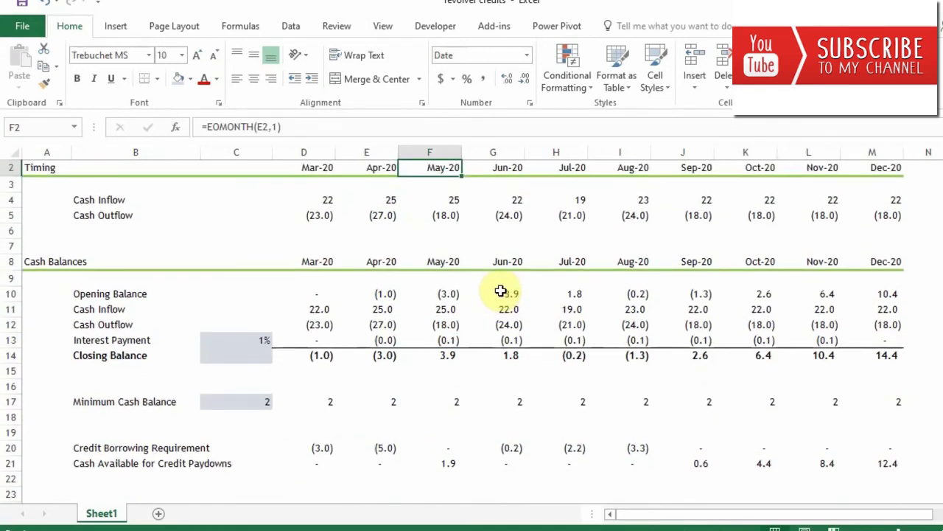
{"action": "key", "text": "Up"}
Trace the May-20 column from the Timing section down through the cash balances to the minimum cash balance
{"action": "key", "text": "Down"}
{"action": "key", "text": "Down"}
{"action": "key", "text": "Down"}
{"action": "key", "text": "Down"}
{"action": "key", "text": "Down"}
{"action": "key", "text": "Down"}
{"action": "key", "text": "Down"}
{"action": "key", "text": "Down"}
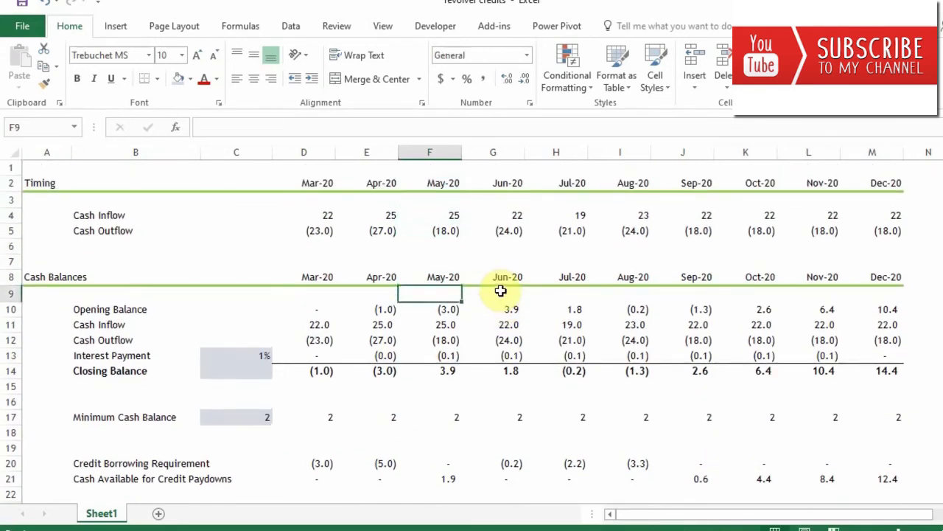
{"action": "key", "text": "Down"}
{"action": "key", "text": "Down"}
{"action": "key", "text": "Down"}
{"action": "key", "text": "Down"}
{"action": "key", "text": "Down"}
{"action": "key", "text": "Down"}
{"action": "key", "text": "Down"}
{"action": "key", "text": "Down"}
{"action": "key", "text": "Down"}
{"action": "key", "text": "Down"}
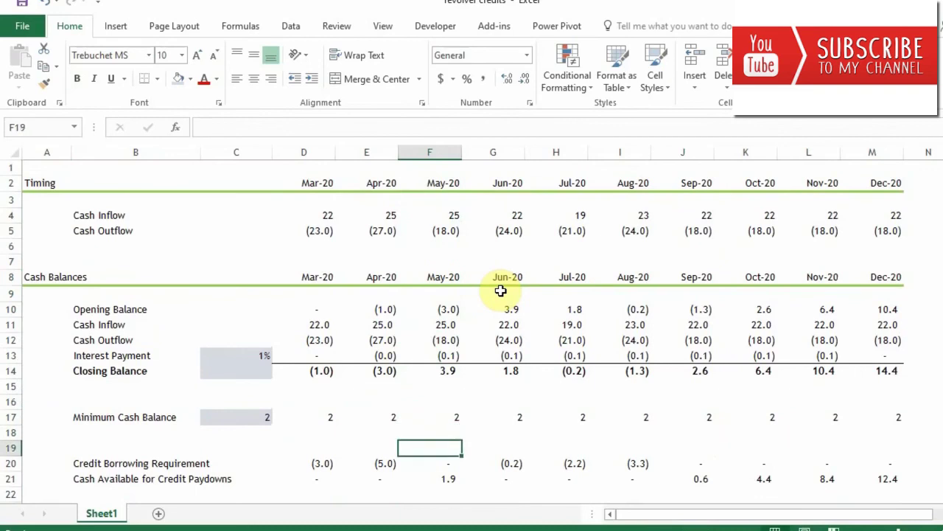
Examine the May-20 borrowing requirement, cash available for paydowns, and the Credit Borrowings opening balance, additions and paydown formulas
{"action": "key", "text": "Down"}
{"action": "key", "text": "Down"}
{"action": "key", "text": "Down"}
{"action": "key", "text": "Down"}
{"action": "key", "text": "Down"}
{"action": "key", "text": "Down"}
{"action": "key", "text": "Down"}
{"action": "key", "text": "Down"}
{"action": "key", "text": "Down"}
{"action": "key", "text": "Down"}
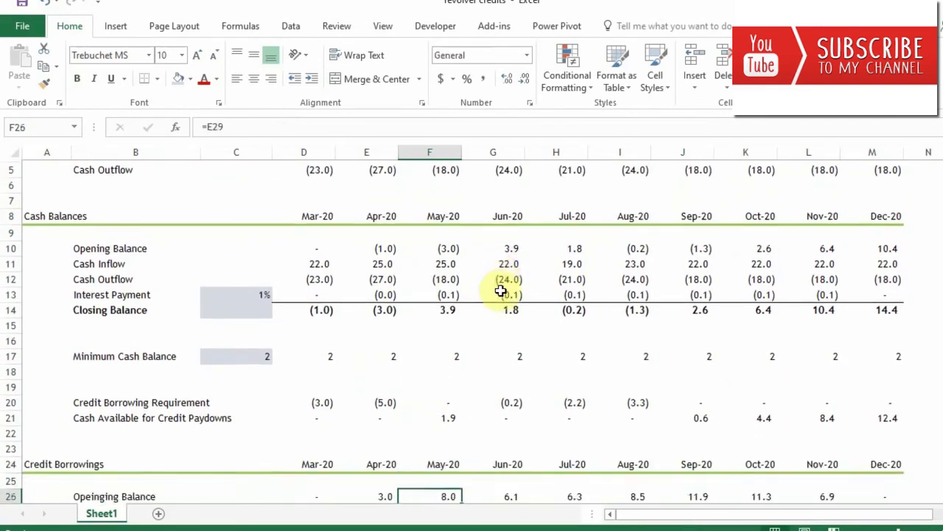
{"action": "key", "text": "Up"}
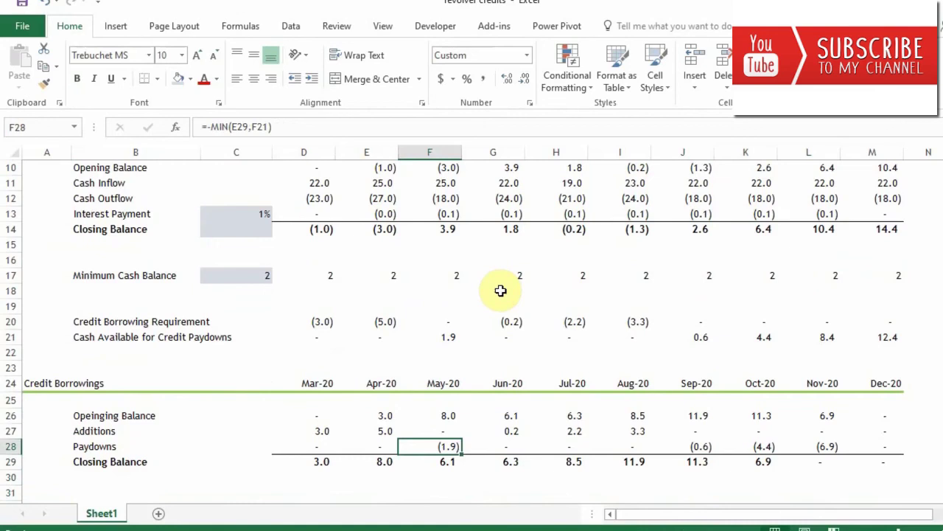
{"action": "key", "text": "Up"}
{"action": "key", "text": "Up"}
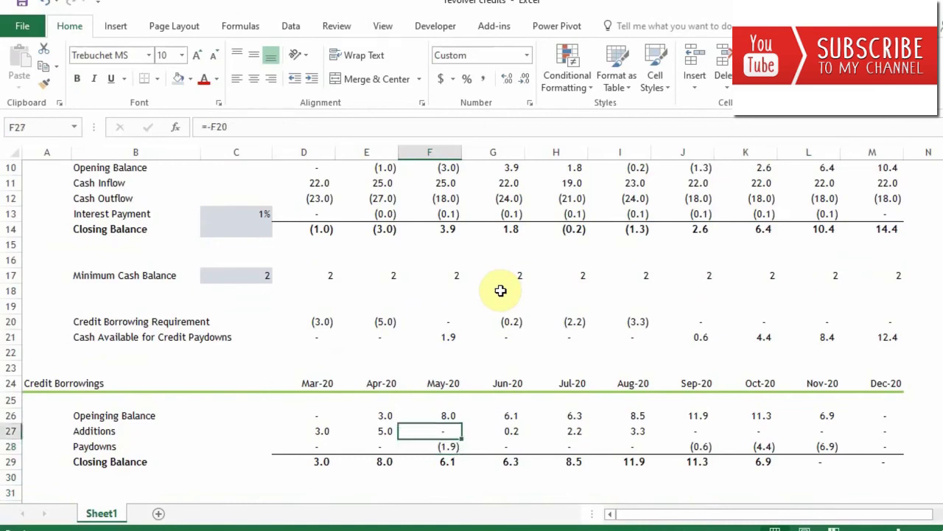
{"action": "key", "text": "Down"}
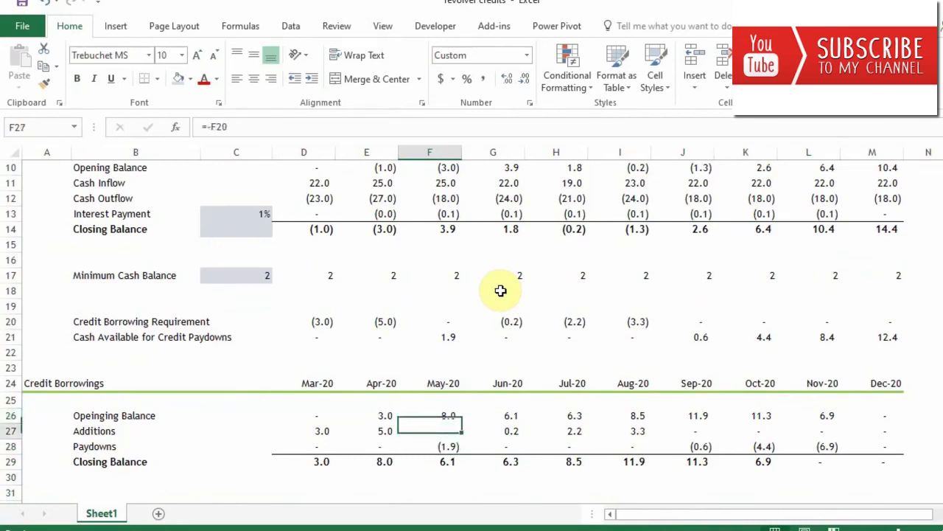
{"action": "key", "text": "Down"}
Review the May-20 figures back up to the Cash Balances section, and check its closing balances across to Nov-20
{"action": "key", "text": "Up"}
{"action": "key", "text": "Up"}
{"action": "key", "text": "Up"}
{"action": "key", "text": "Up"}
{"action": "key", "text": "Up"}
{"action": "key", "text": "Up"}
{"action": "key", "text": "Up"}
{"action": "key", "text": "Up"}
{"action": "key", "text": "Up"}
{"action": "key", "text": "Up"}
{"action": "key", "text": "Up"}
{"action": "key", "text": "Up"}
{"action": "key", "text": "Up"}
{"action": "key", "text": "Up"}
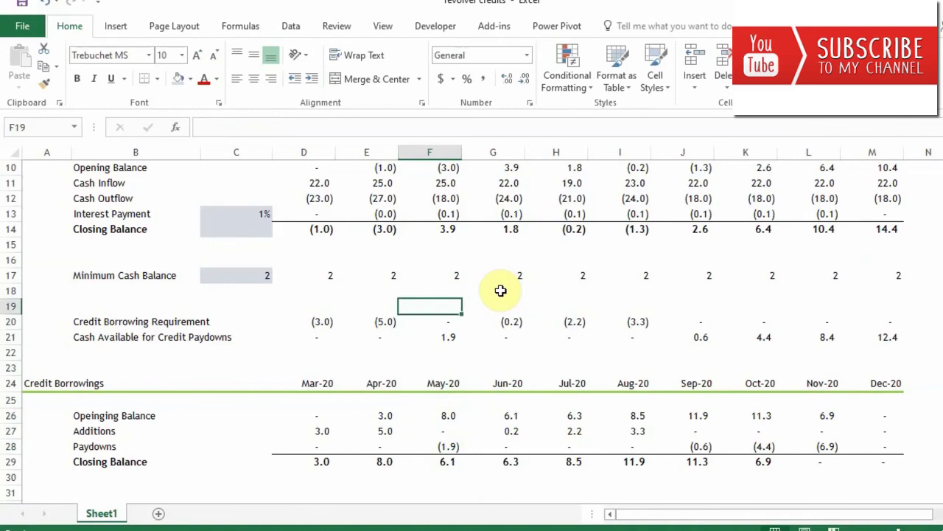
{"action": "key", "text": "Right"}
{"action": "key", "text": "Right"}
{"action": "key", "text": "Right"}
{"action": "key", "text": "Right"}
{"action": "key", "text": "Right"}
{"action": "key", "text": "Right"}
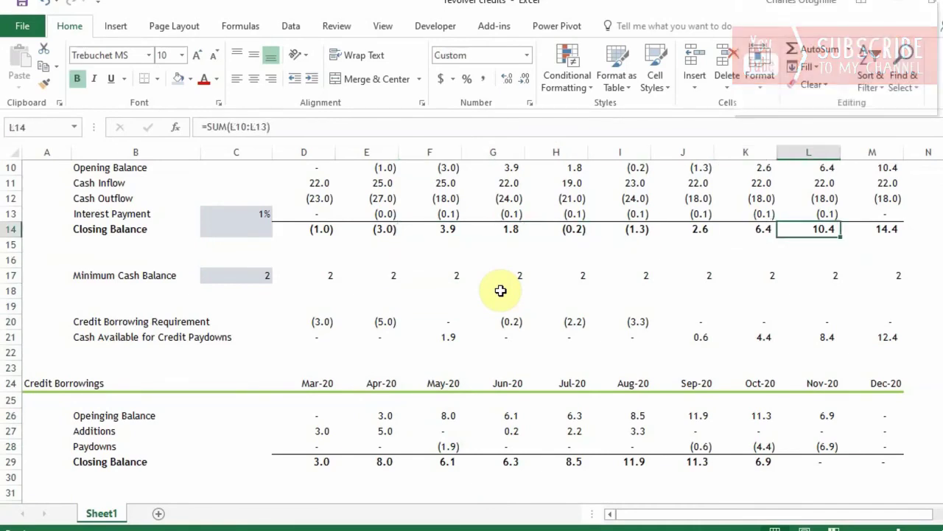
Trace the Nov-20 column from the cash closing balance down to the Credit Borrowings closing balance, and inspect the Paydowns formula
{"action": "key", "text": "Down"}
{"action": "key", "text": "Down"}
{"action": "key", "text": "Down"}
{"action": "key", "text": "Down"}
{"action": "key", "text": "Down"}
{"action": "key", "text": "Down"}
{"action": "key", "text": "Down"}
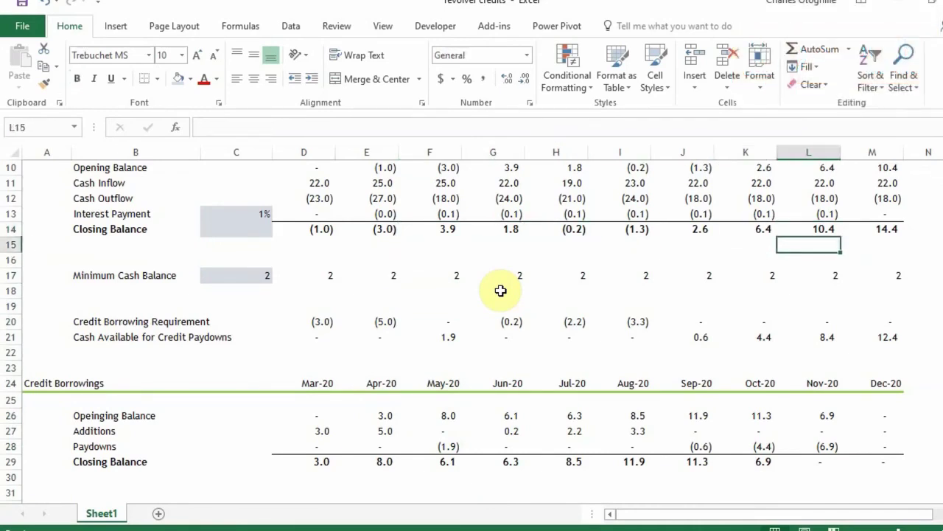
{"action": "key", "text": "Down"}
{"action": "key", "text": "Down"}
{"action": "key", "text": "Down"}
{"action": "key", "text": "Down"}
{"action": "key", "text": "Down"}
{"action": "key", "text": "Down"}
{"action": "key", "text": "Down"}
{"action": "key", "text": "Down"}
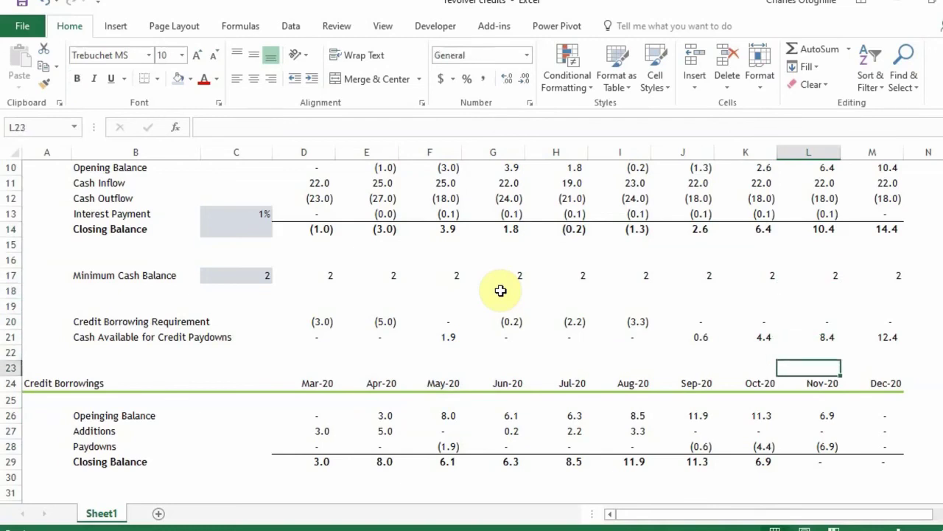
{"action": "key", "text": "ctrl+b"}
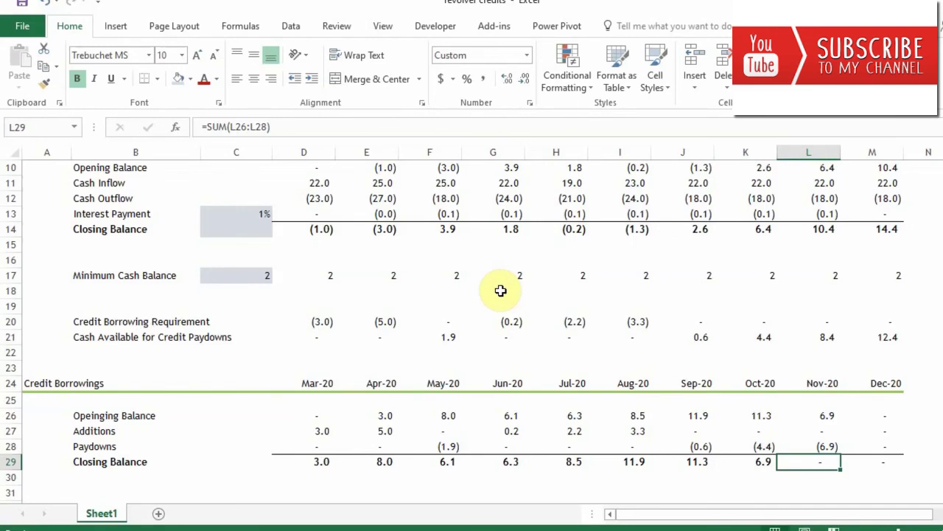
{"action": "key", "text": "Up"}
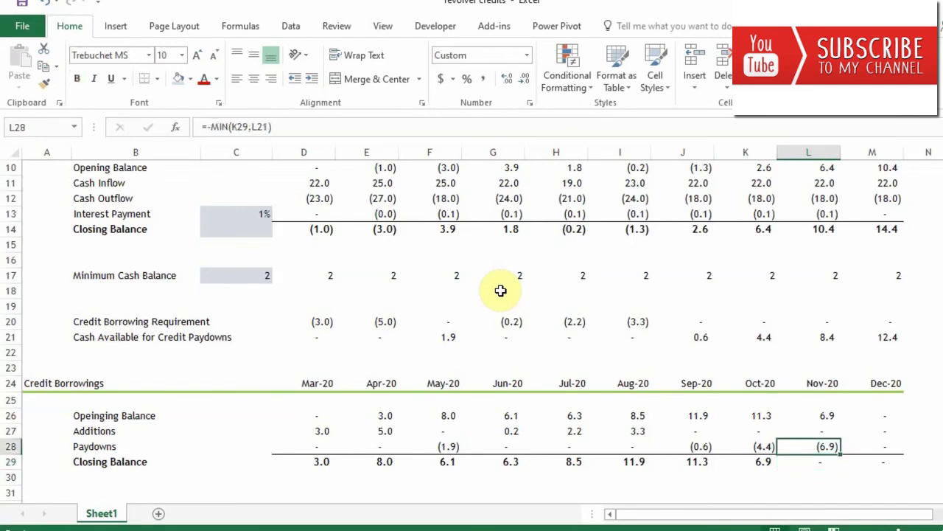